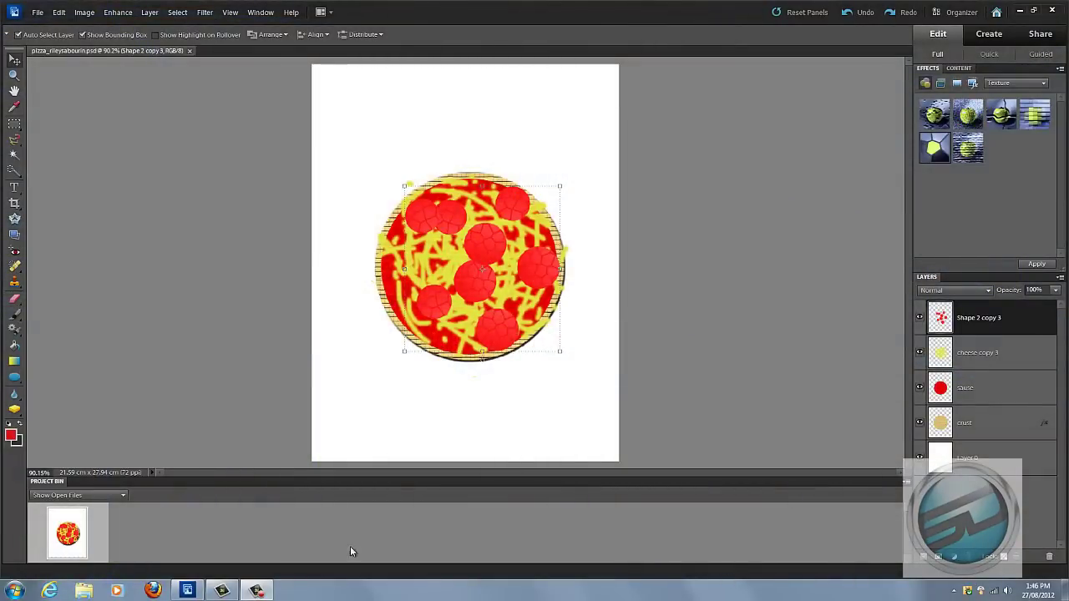
Create an 8.5 × 11 in, 72 ppi blank file named 'pizza' plus the author's name, fitted to the window
mouse_move(198, 593)
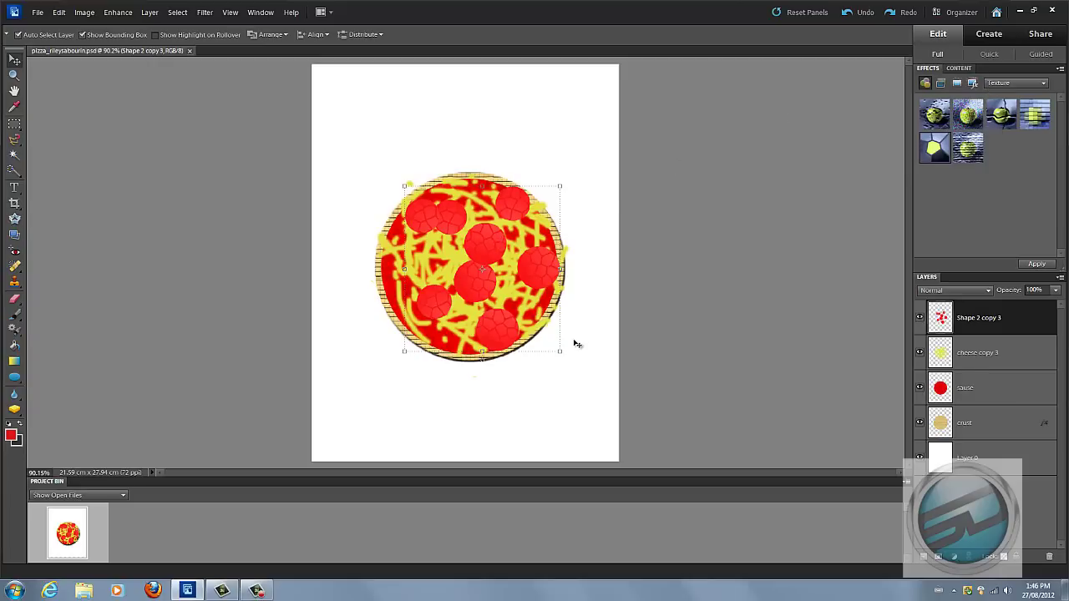
click(40, 12)
mouse_move(63, 25)
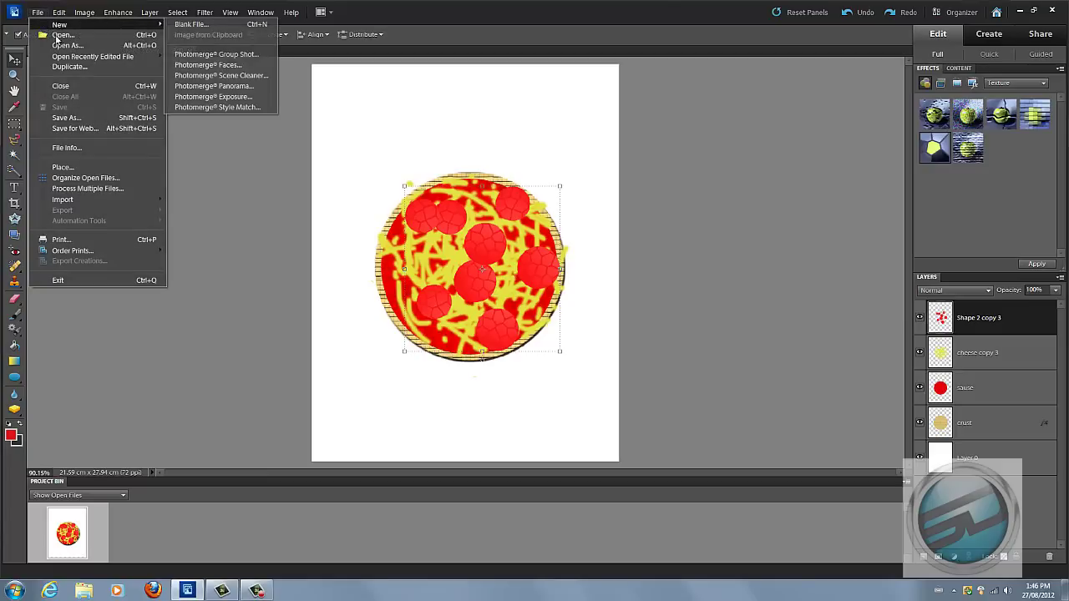
click(209, 26)
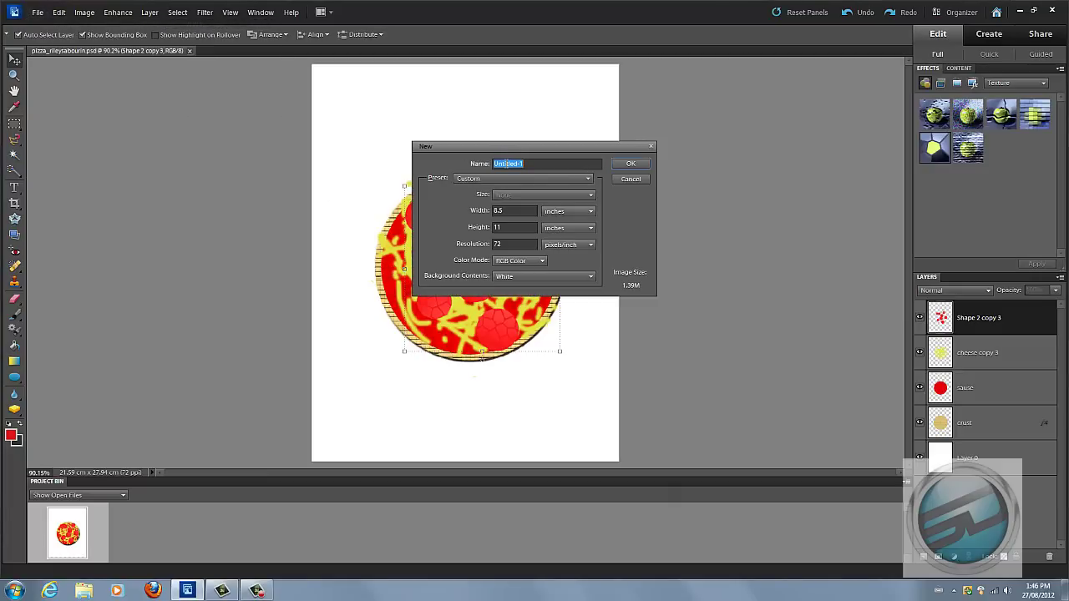
key(BackSpace)
text(pizza)
text(_rileysabourin)
key(Return)
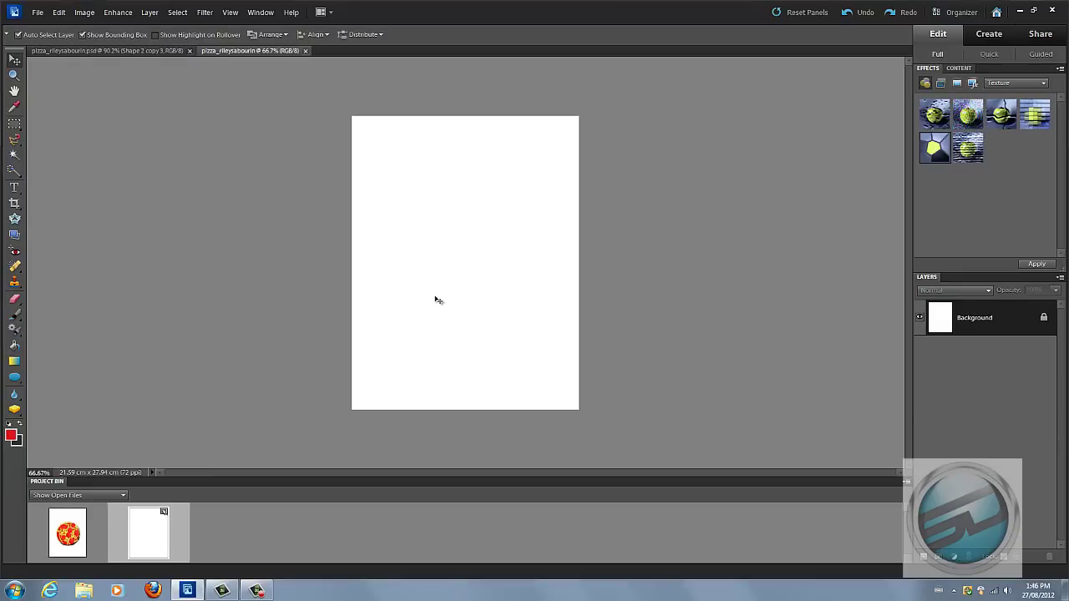
key(ctrl+0)
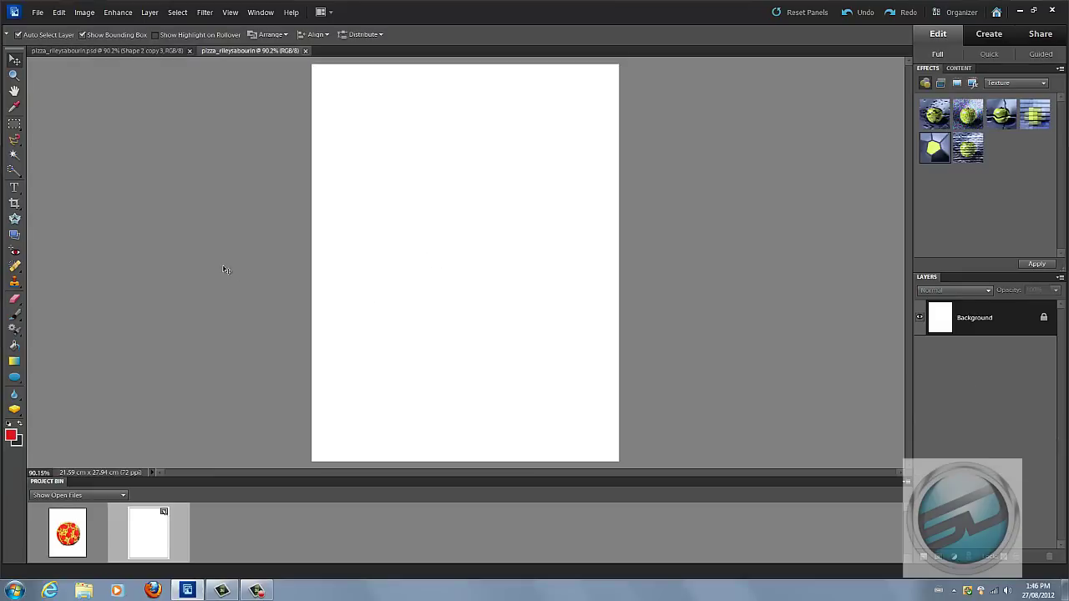
In the pizza file, hide the sauce, cheese and Shape 2 copy 3 layers, then return to the new document
click(124, 51)
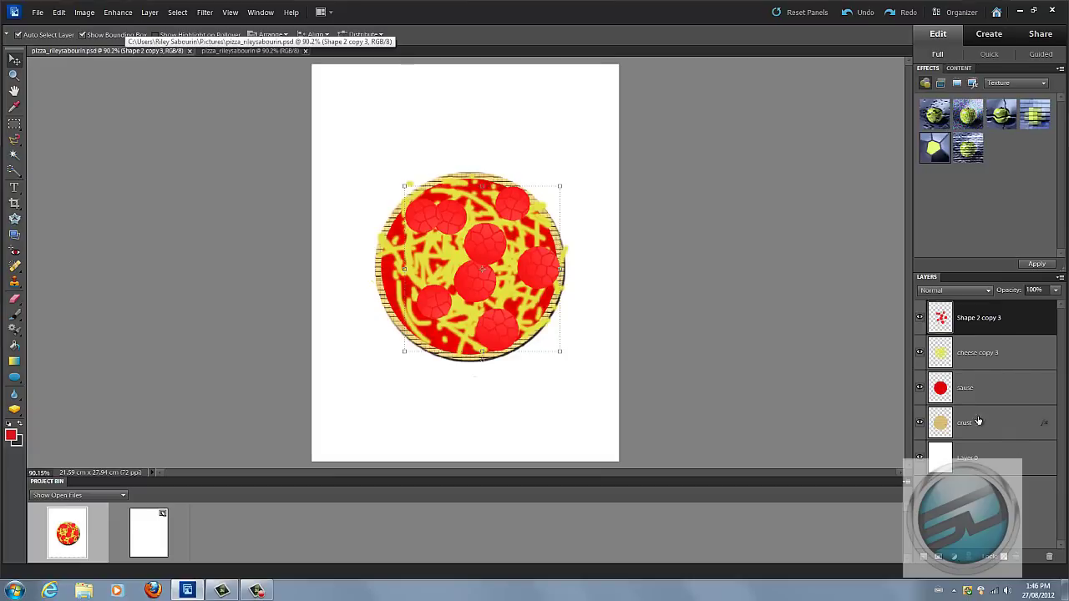
click(919, 387)
click(920, 352)
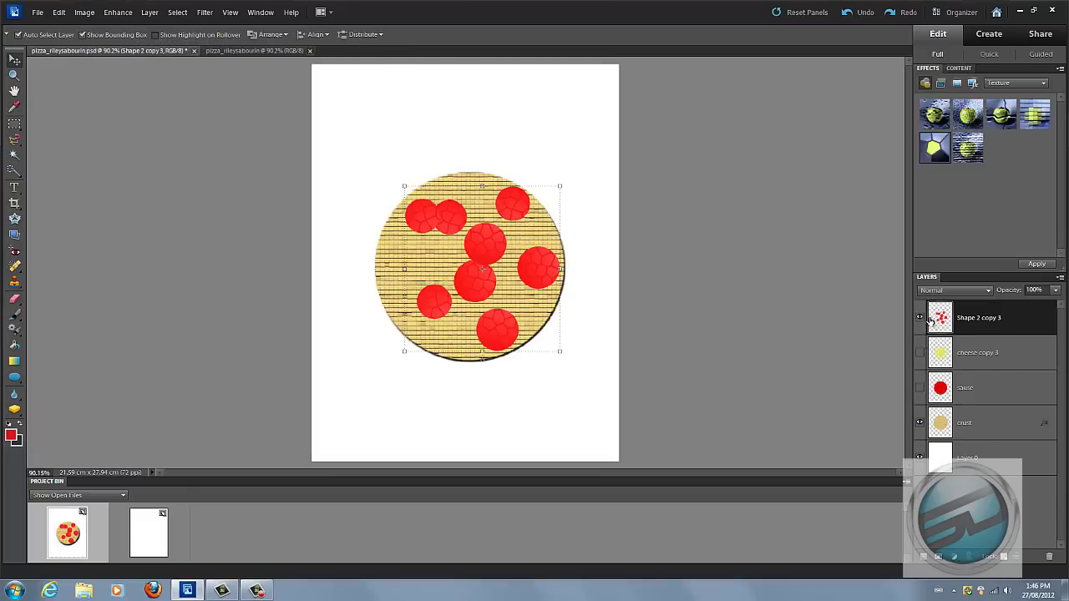
click(920, 319)
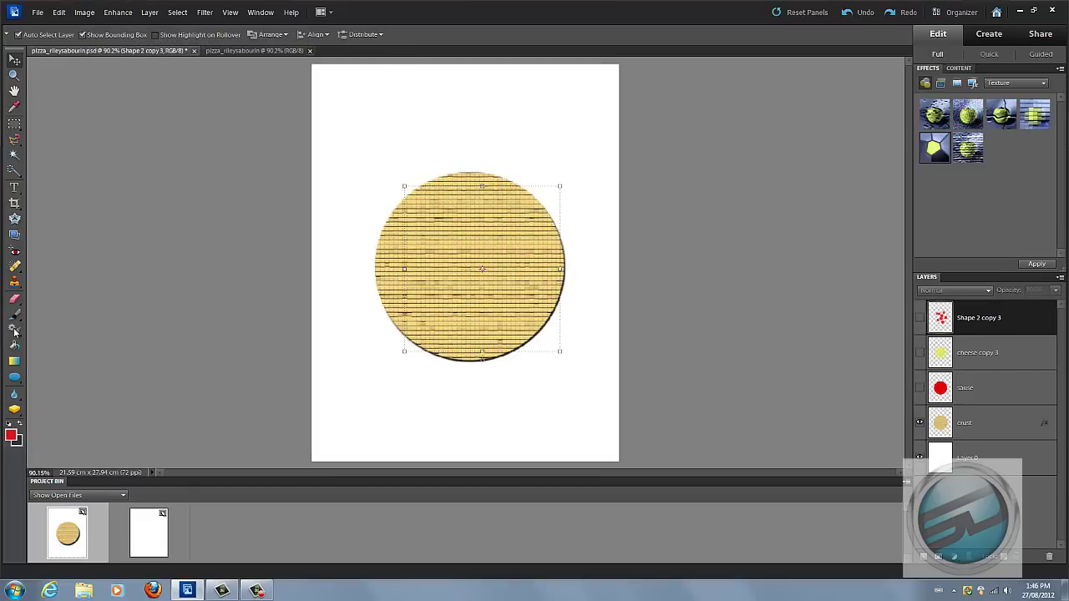
click(262, 50)
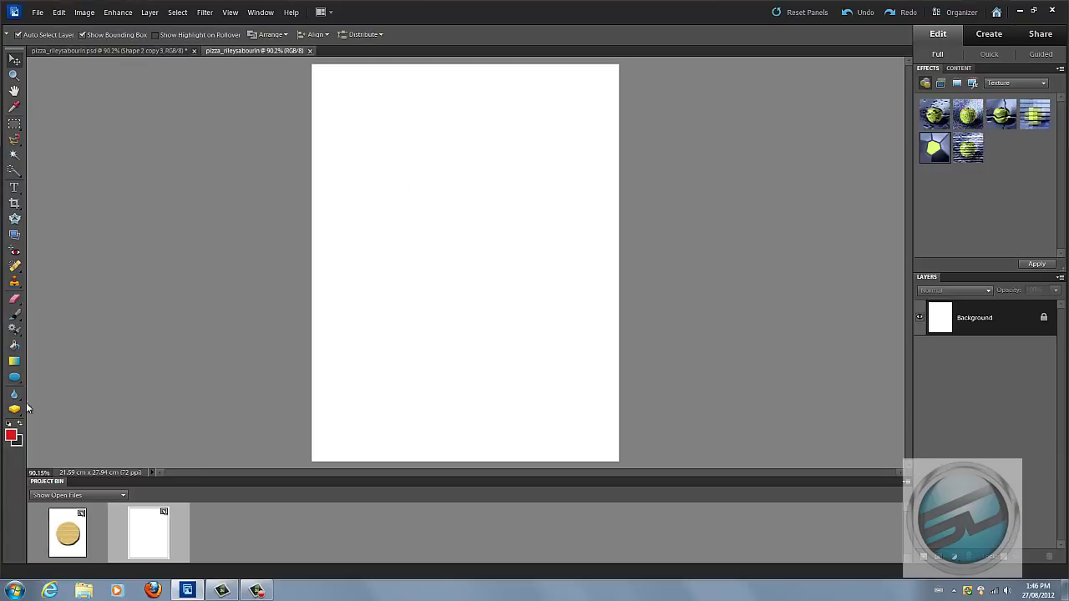
Convert Background to Layer 0 and draw a large pale yellow circle with the Ellipse tool
double_click(1002, 320)
key(Return)
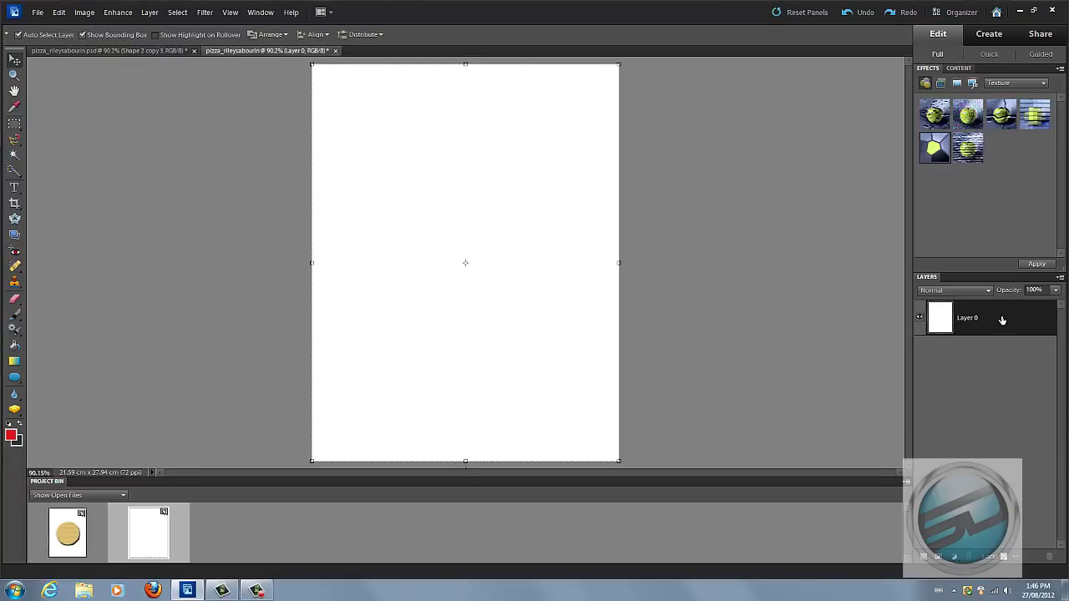
click(15, 380)
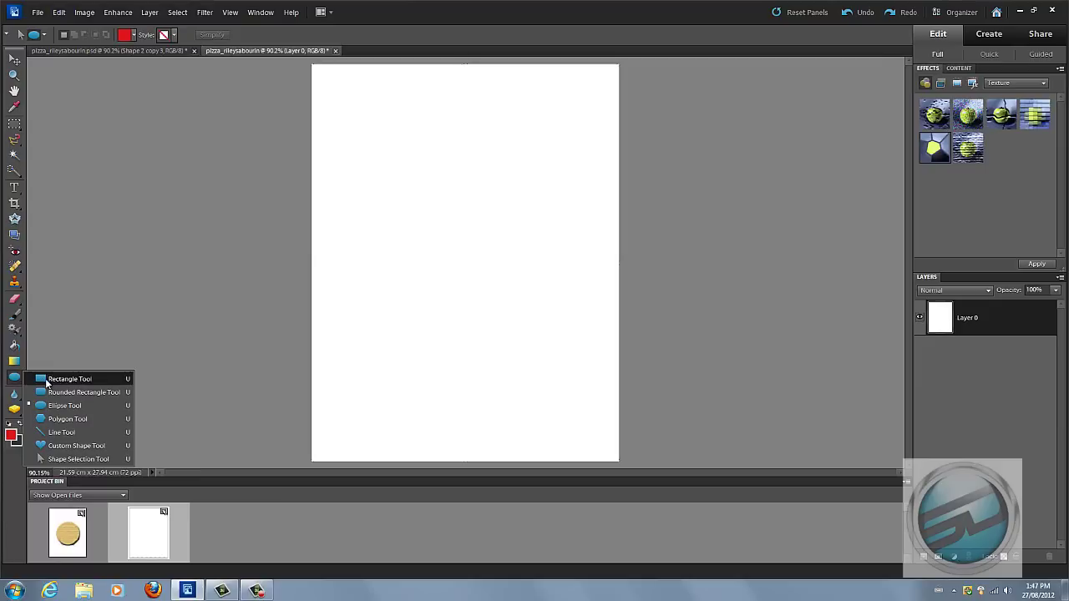
click(47, 382)
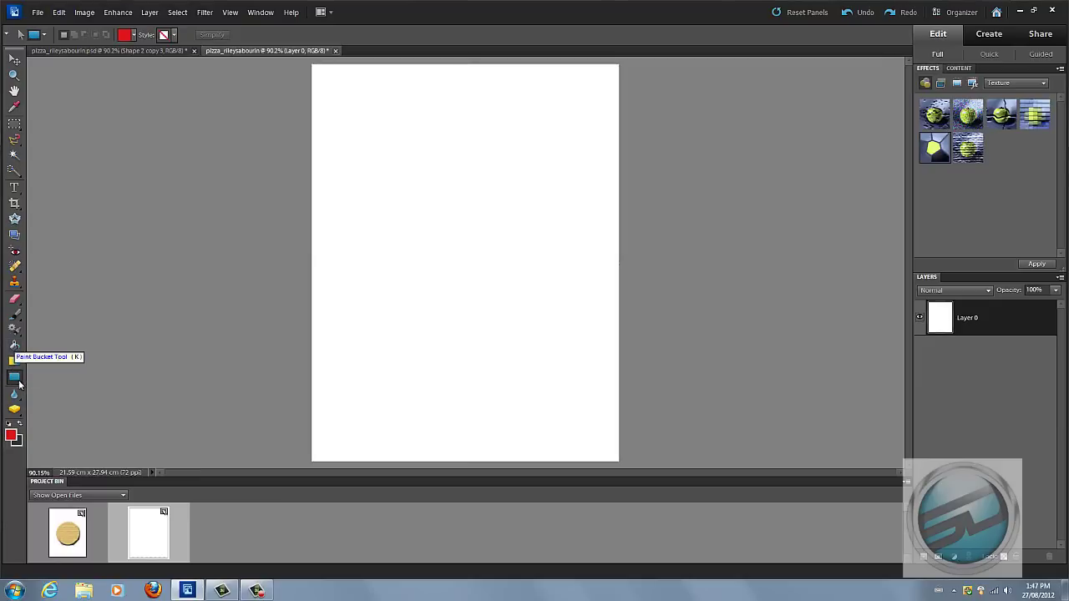
click(15, 381)
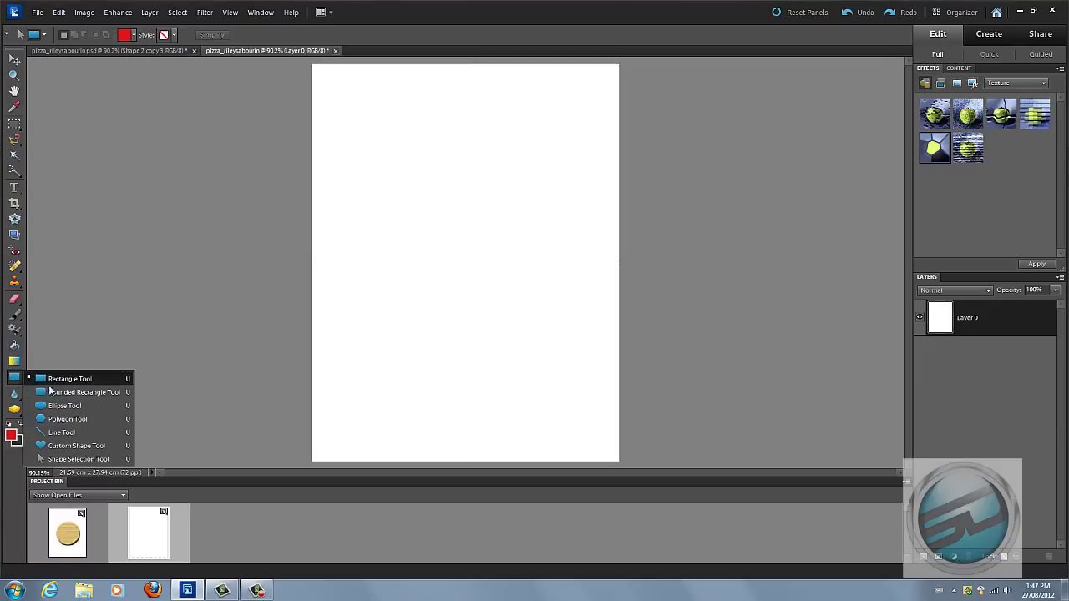
click(73, 408)
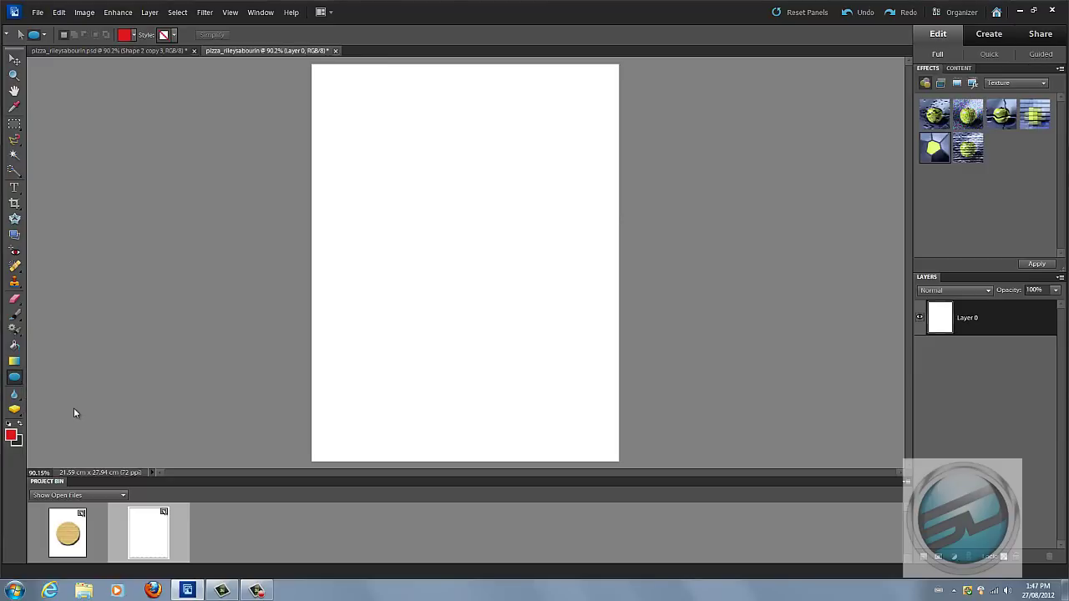
click(126, 35)
click(558, 295)
mouse_move(503, 189)
mouse_down()
mouse_move(489, 186)
mouse_move(501, 185)
mouse_up()
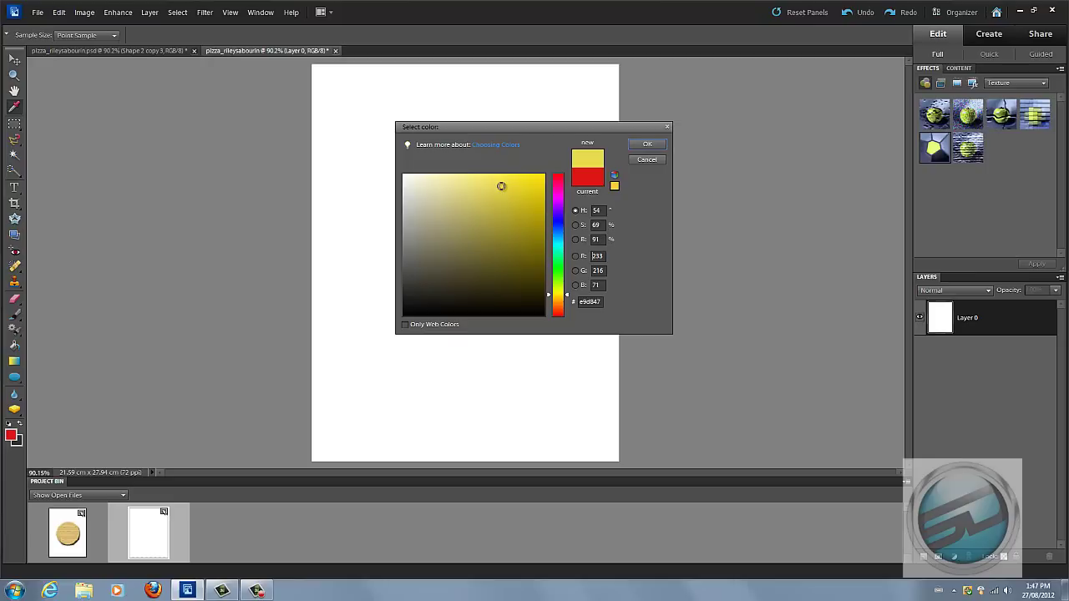
click(645, 143)
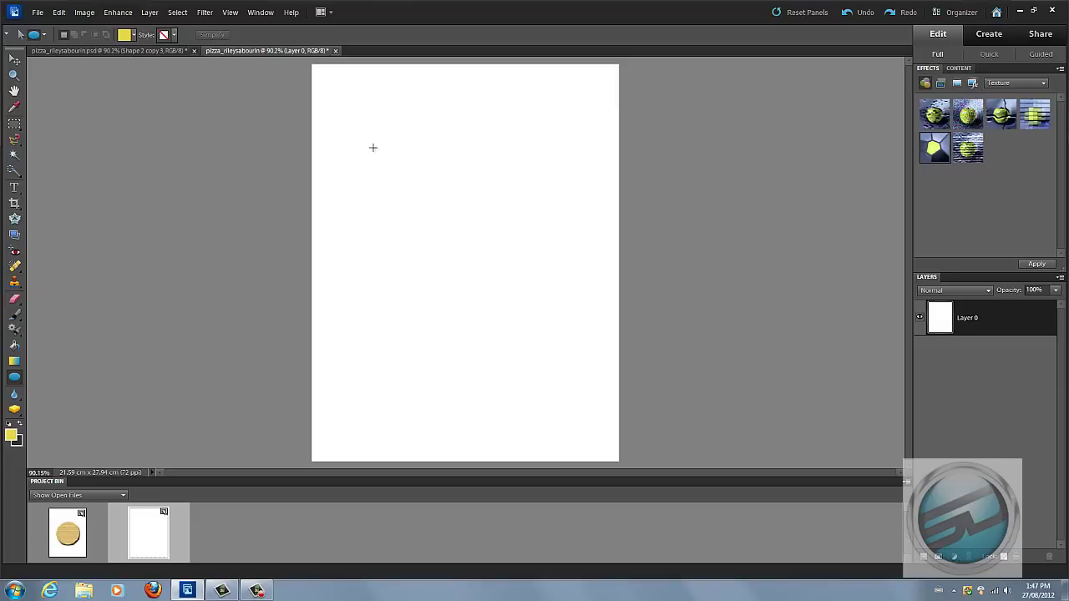
drag(376, 171, 582, 377)
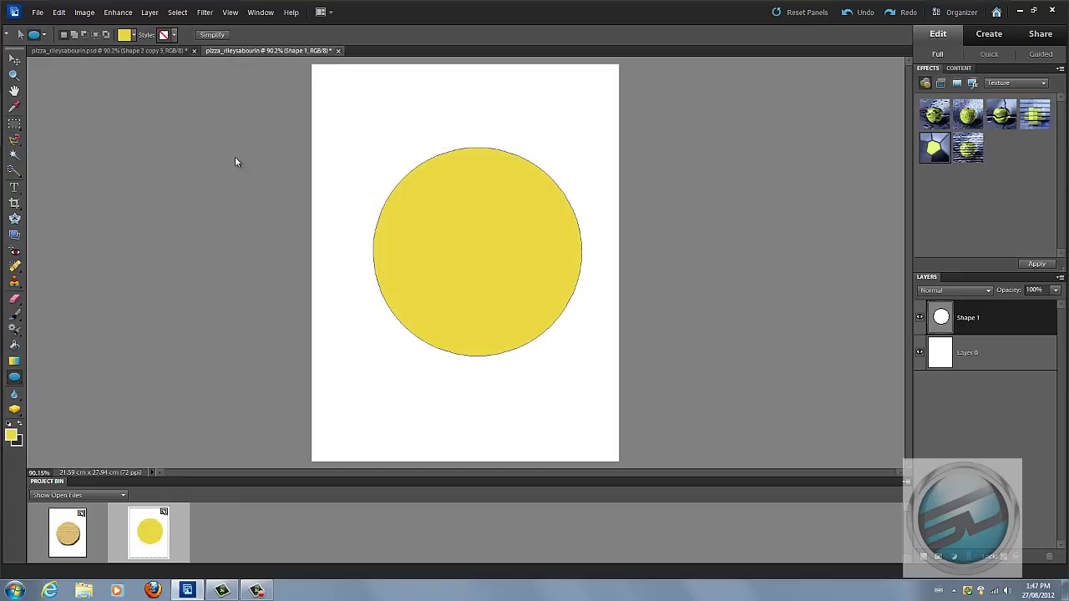
Nudge the yellow circle slightly left, compare it with the pizza file's crust, and come back
click(15, 59)
mouse_move(475, 241)
mouse_down()
mouse_move(453, 231)
mouse_move(462, 242)
mouse_up()
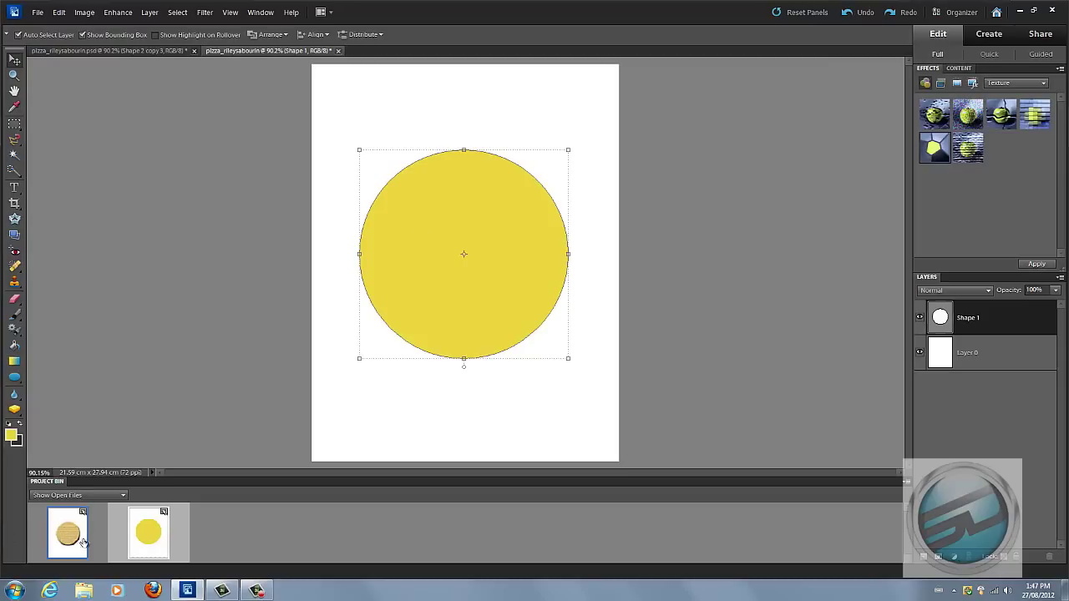
click(107, 54)
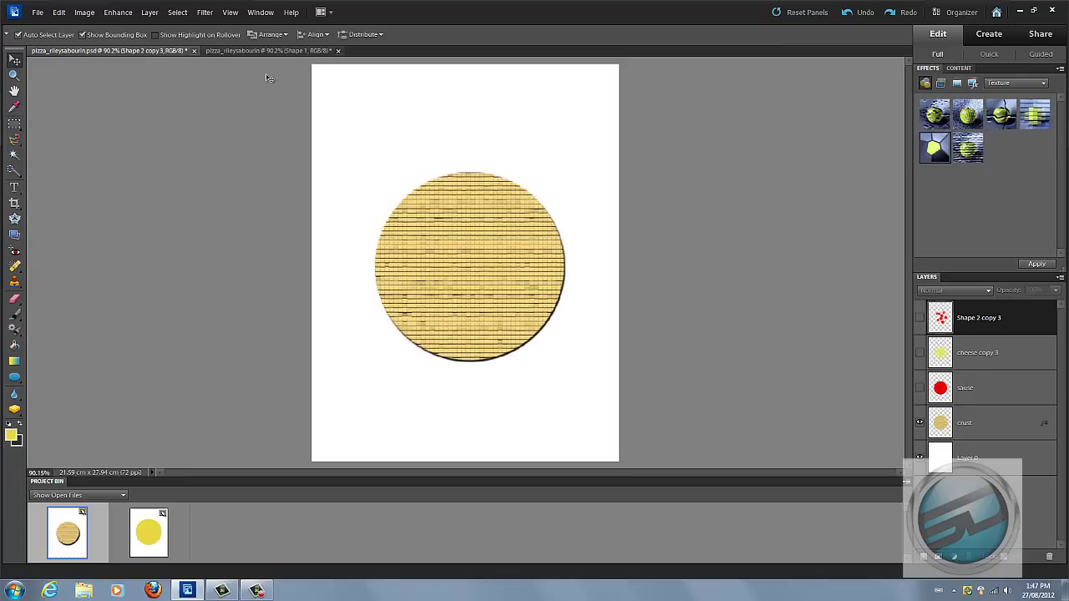
click(267, 48)
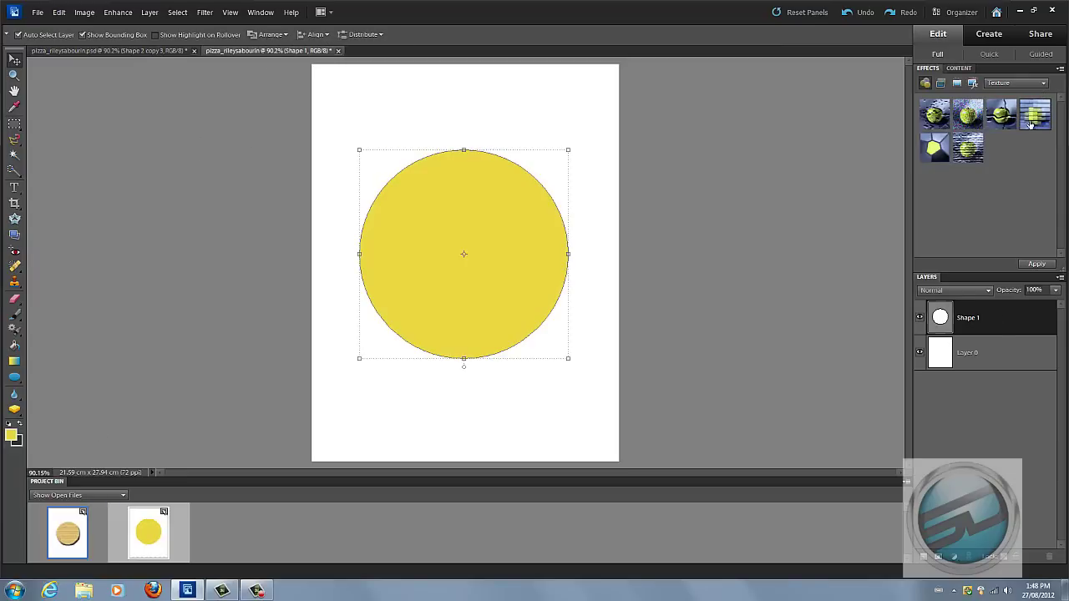
Simplify the Shape 1 circle layer into plain pixels
right_click(1016, 319)
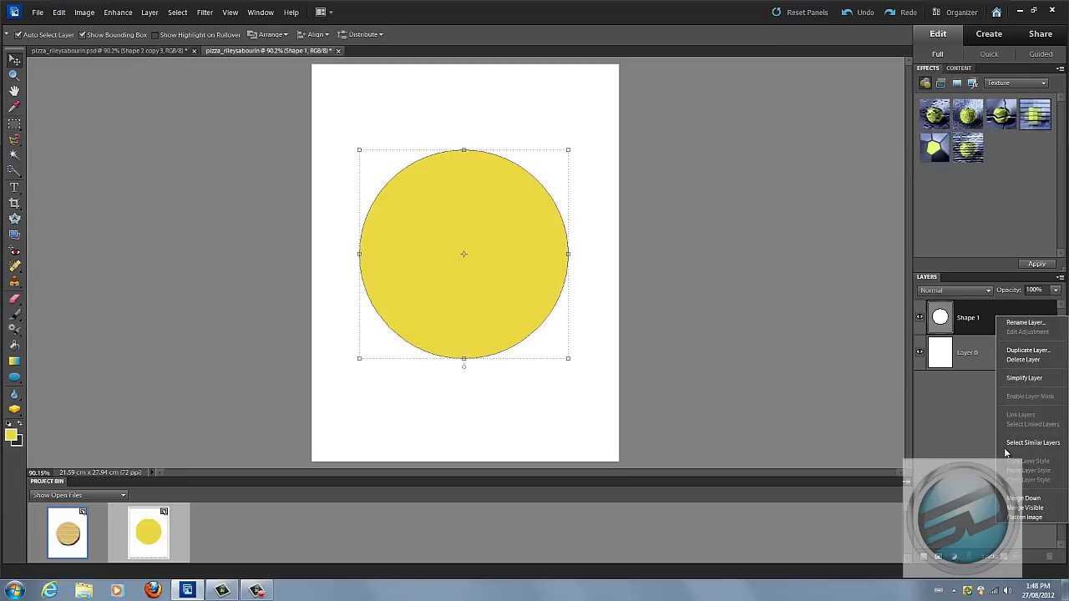
click(968, 318)
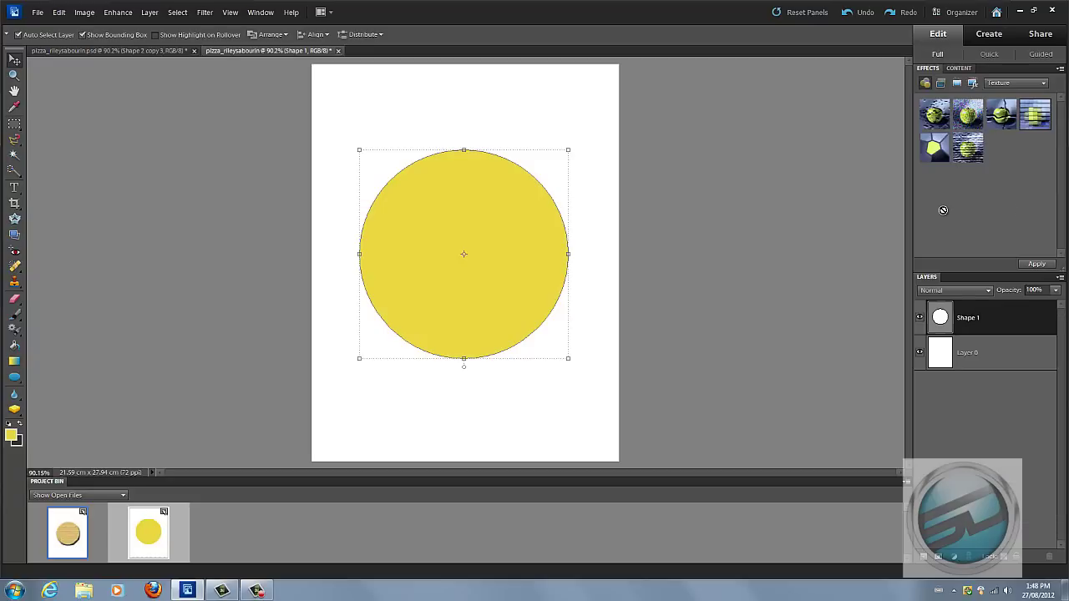
right_click(976, 323)
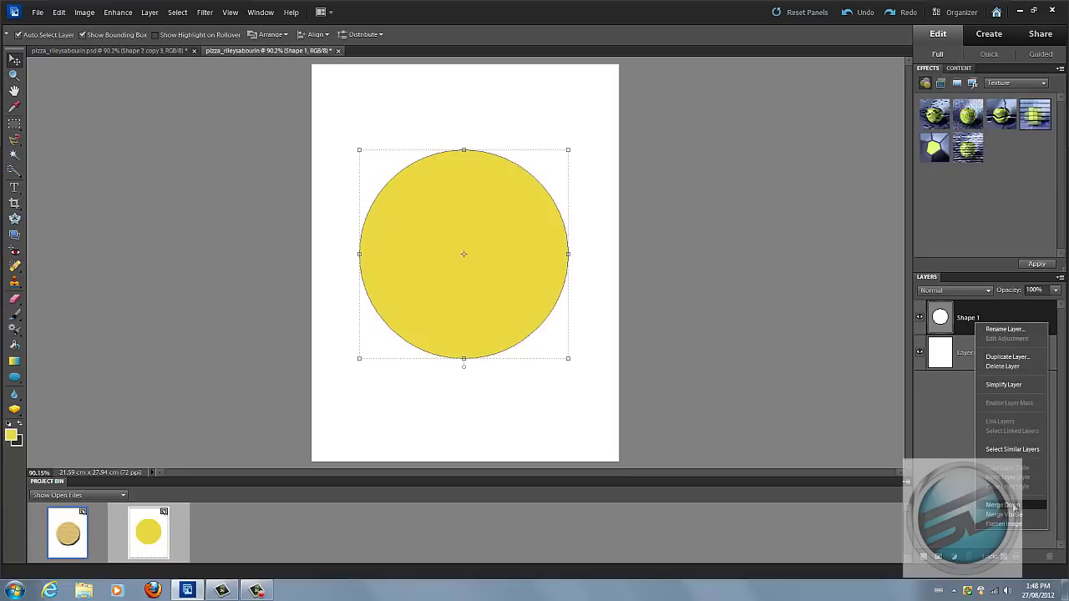
click(1009, 385)
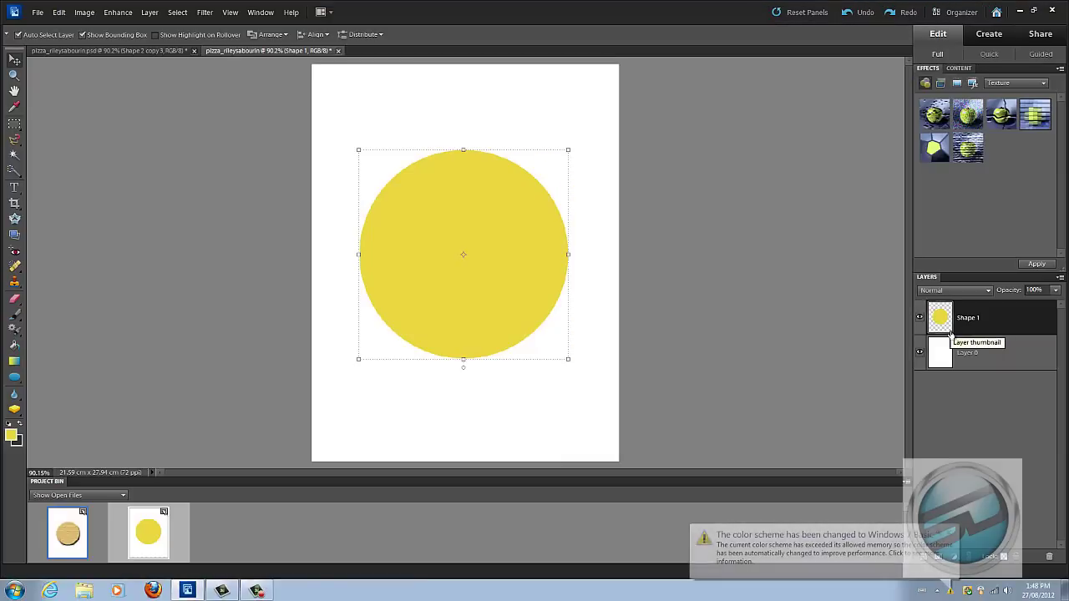
click(947, 534)
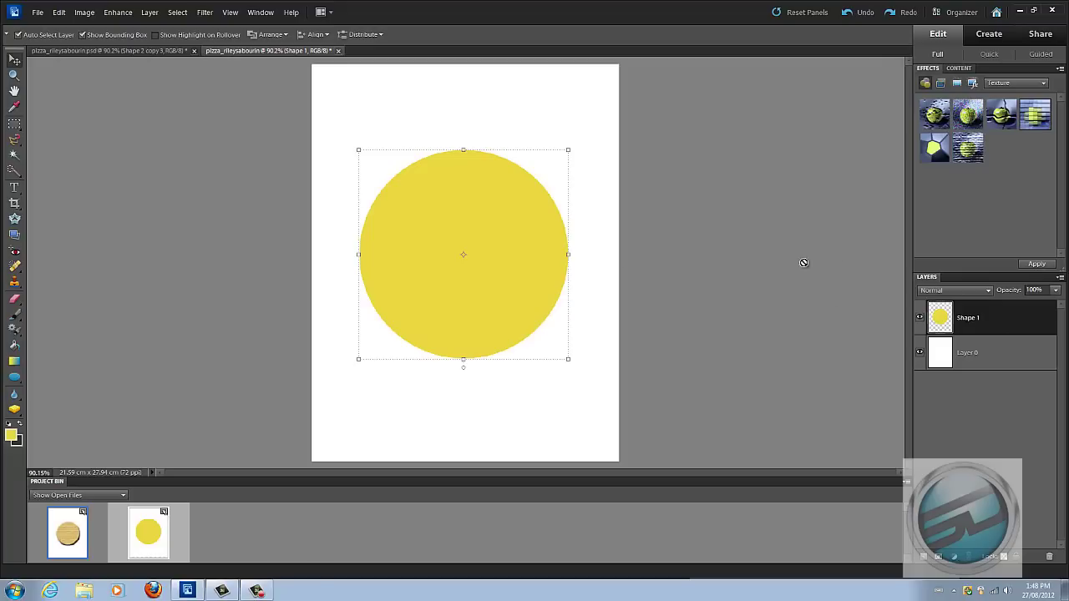
Try the horizontal line texture effect on the circle, then undo it
click(1034, 116)
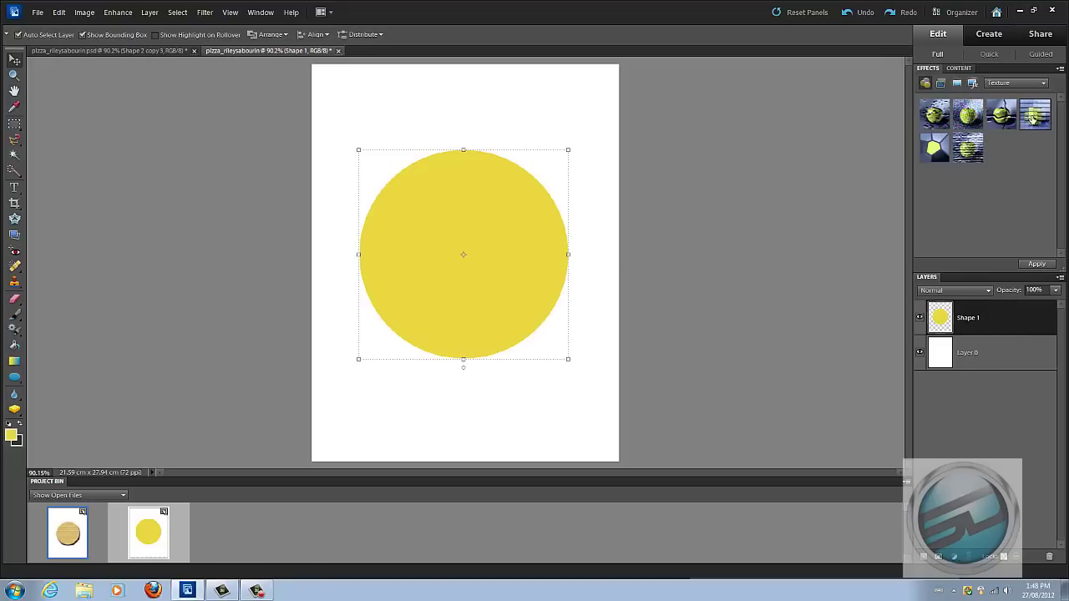
click(1039, 264)
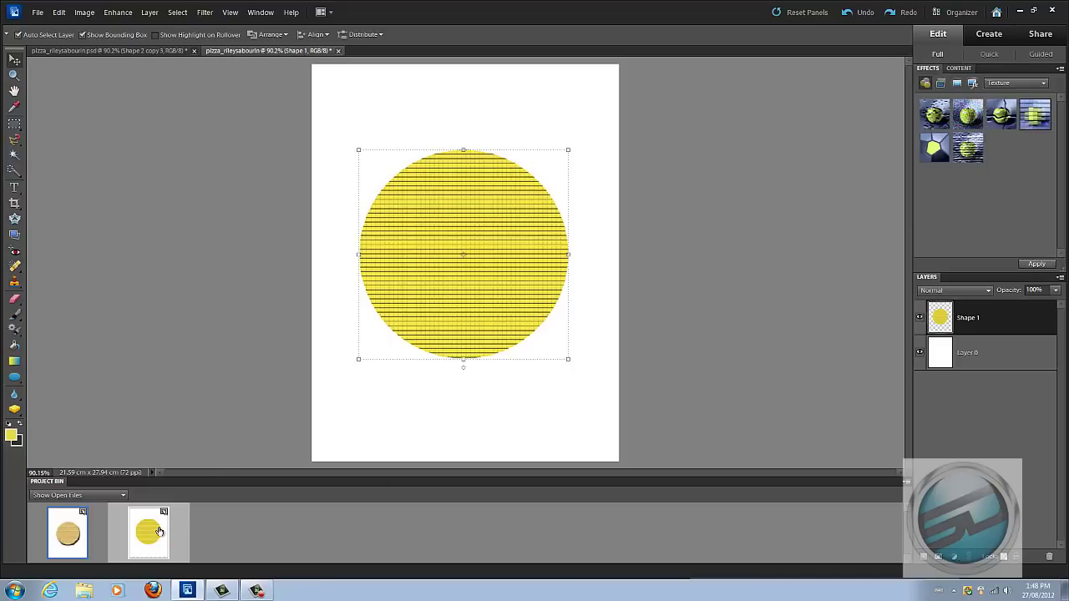
key(ctrl+z)
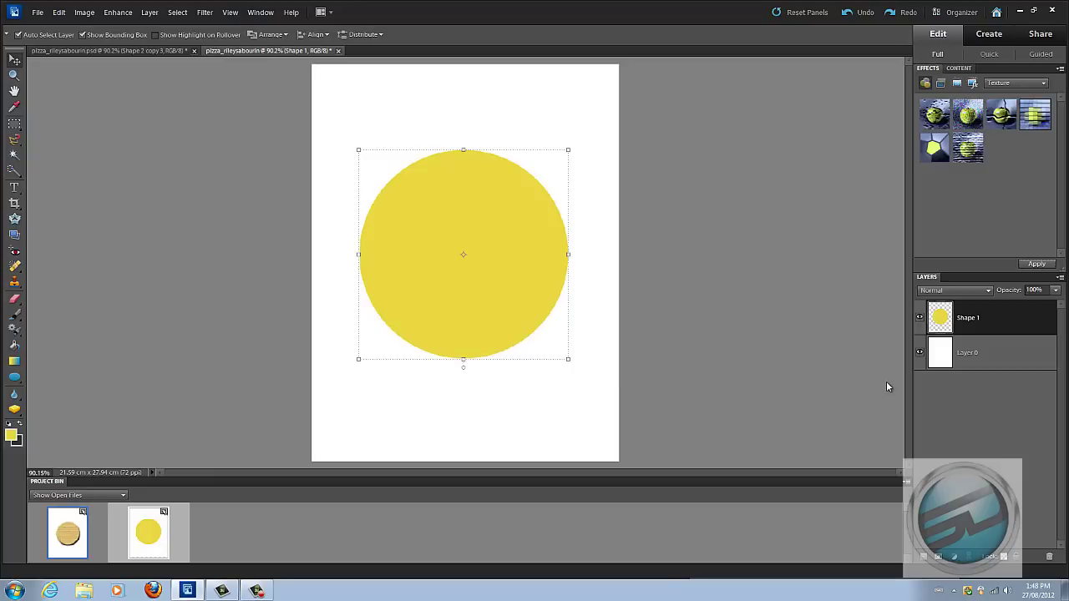
click(205, 12)
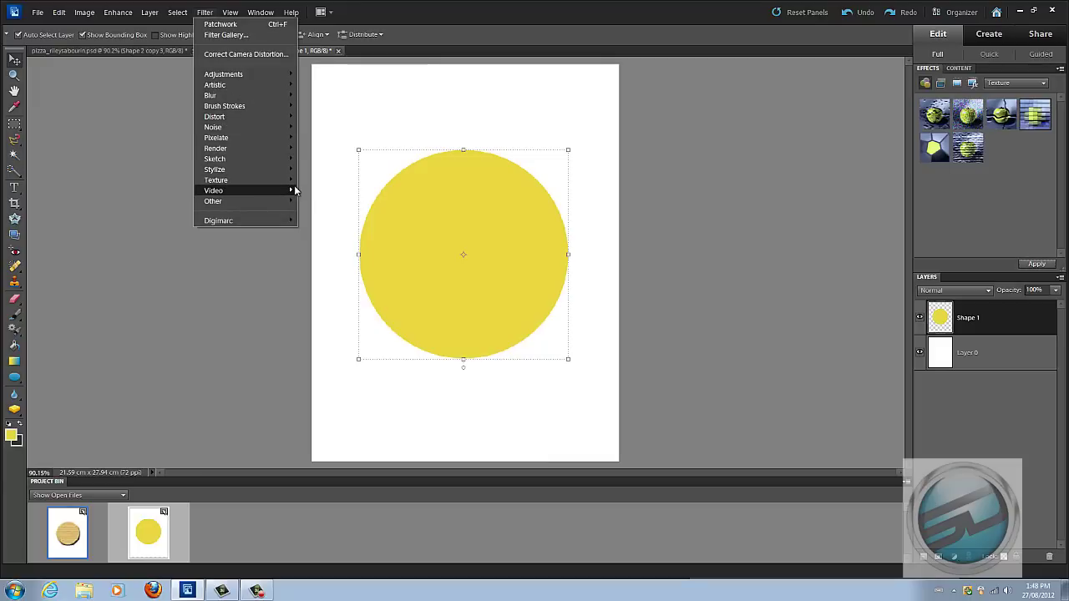
mouse_move(292, 180)
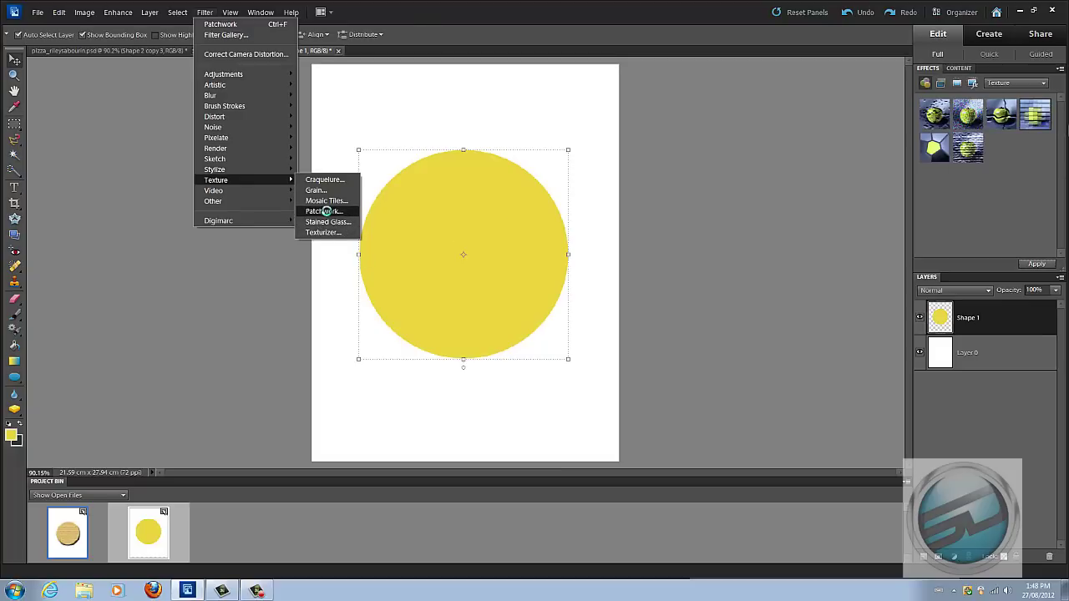
click(324, 211)
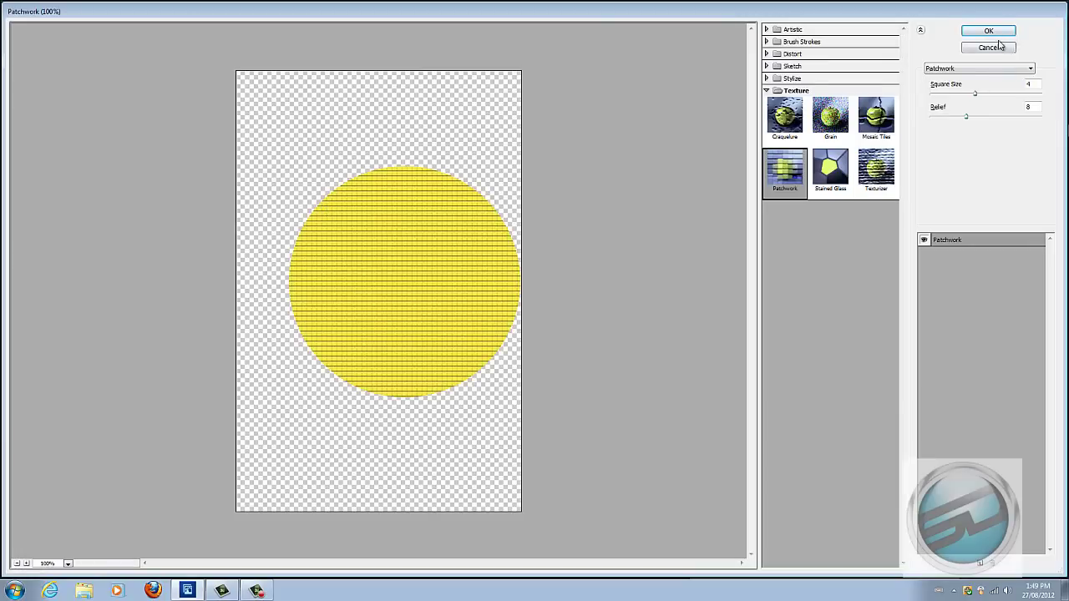
click(988, 32)
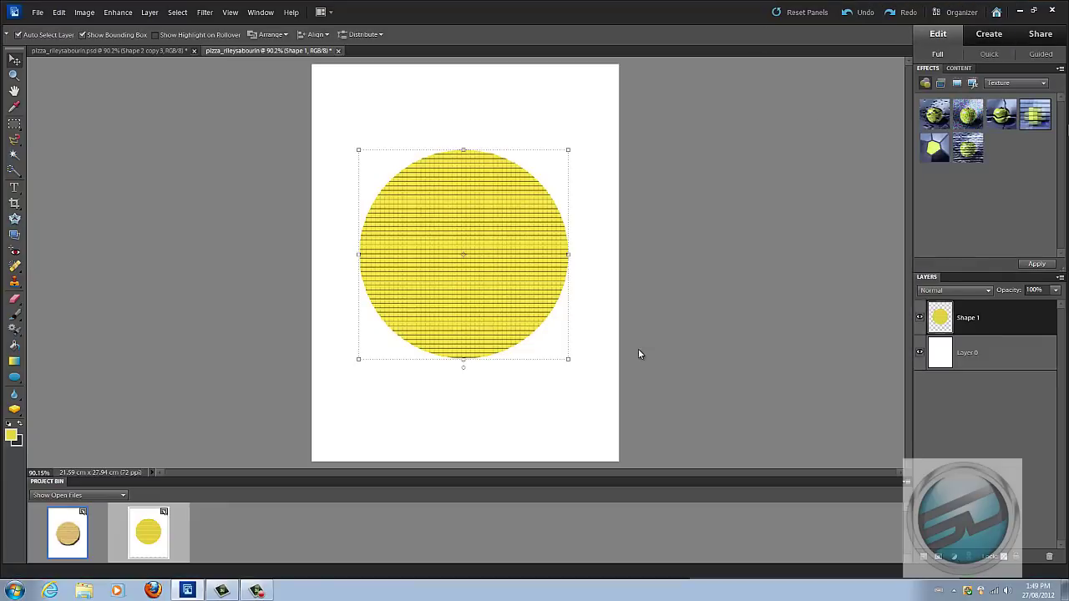
key(ctrl+z)
key(ctrl+z)
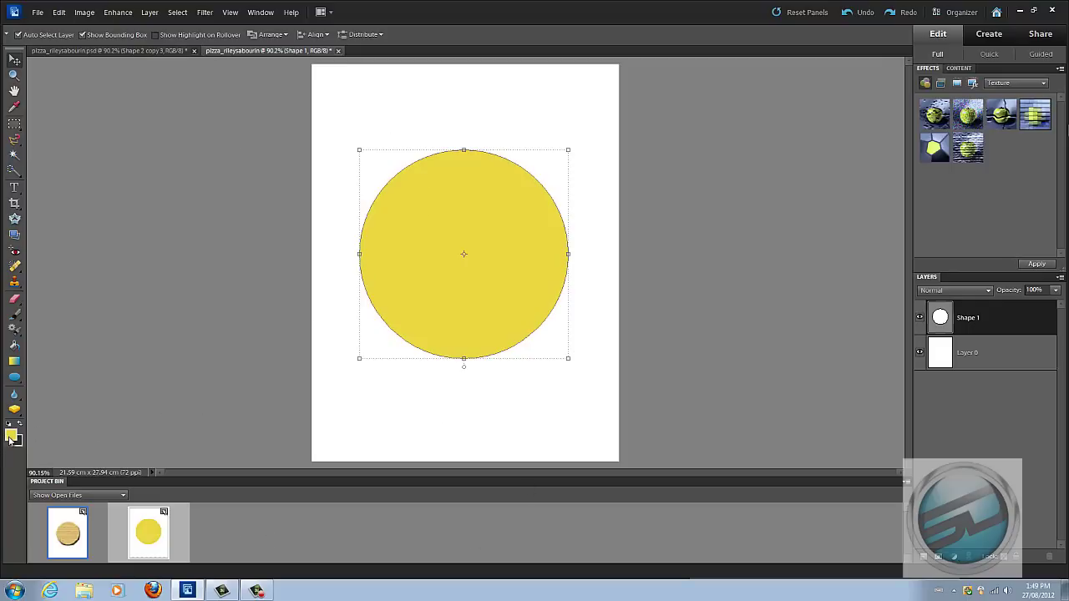
Recolour the circle to the paler yellow d0c569
click(14, 377)
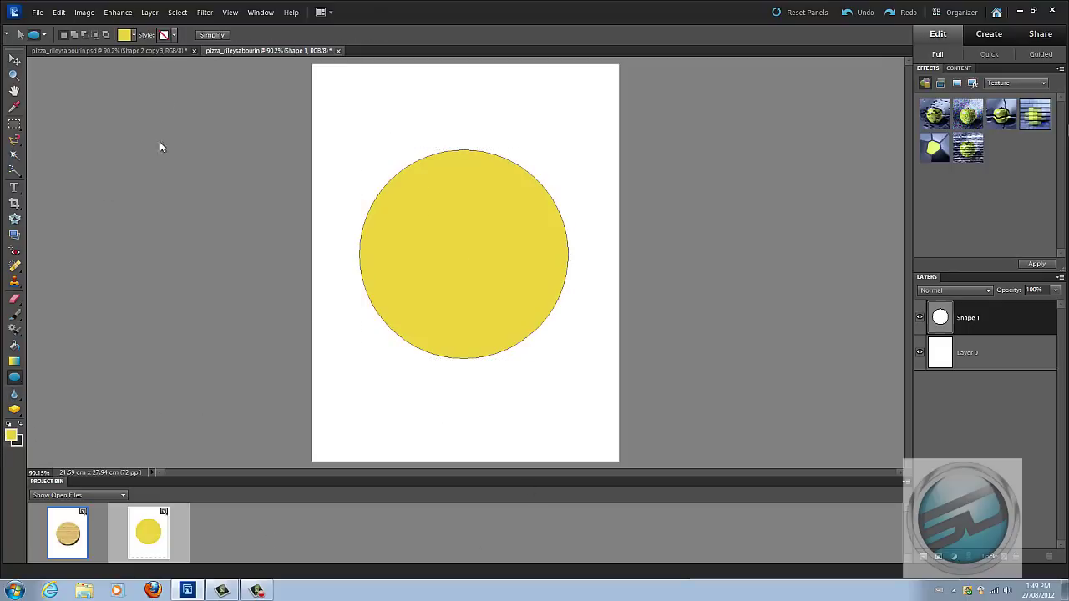
click(126, 35)
click(480, 189)
drag(480, 190, 473, 201)
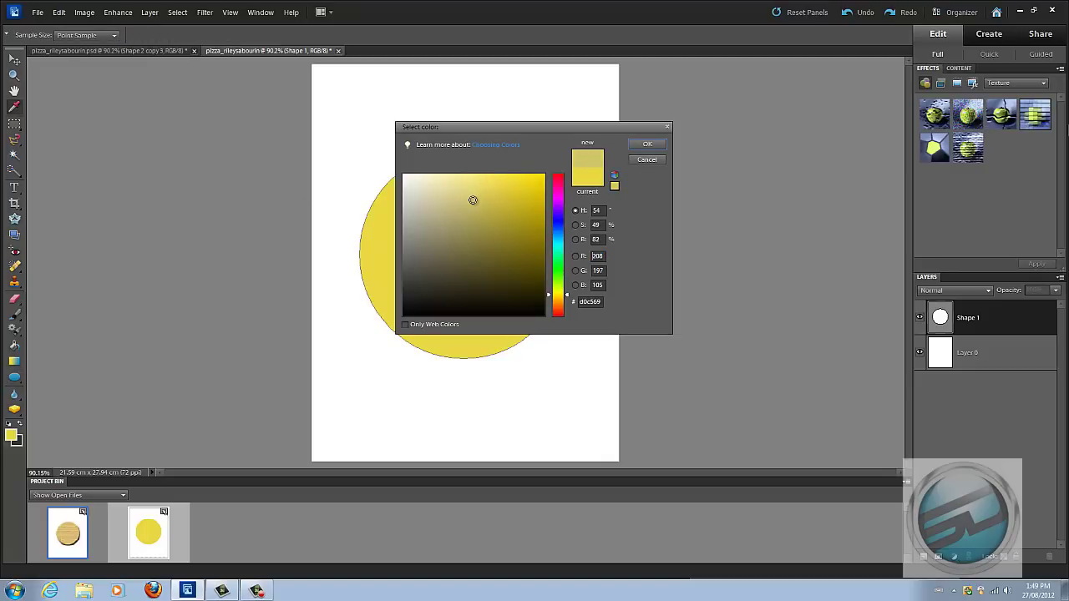
click(647, 145)
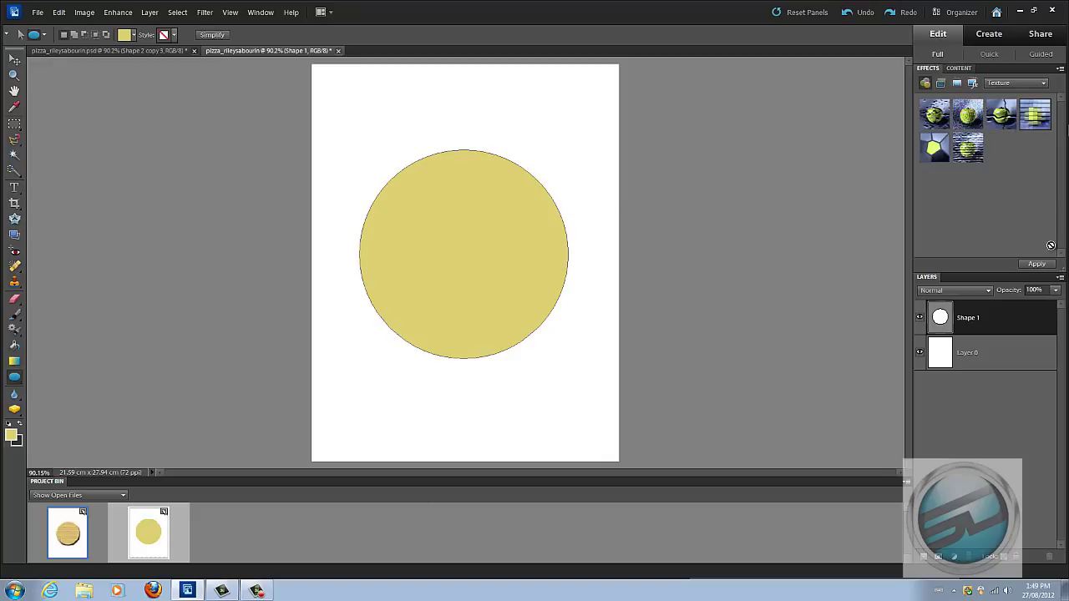
Simplify the circle's layer, apply the Patchwork texture, then view the reference pizza file
right_click(983, 327)
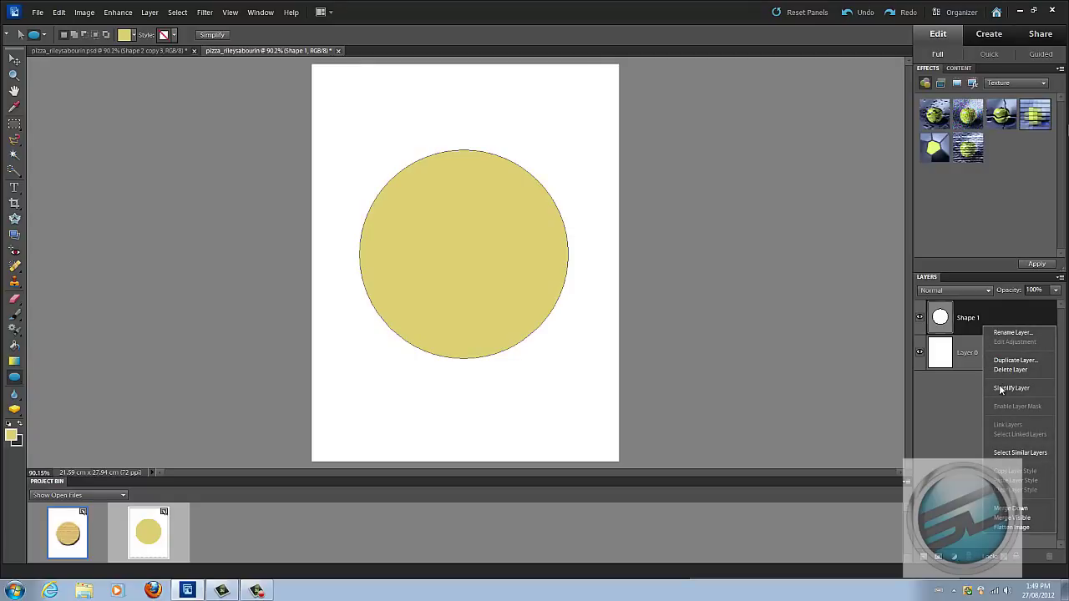
click(1001, 388)
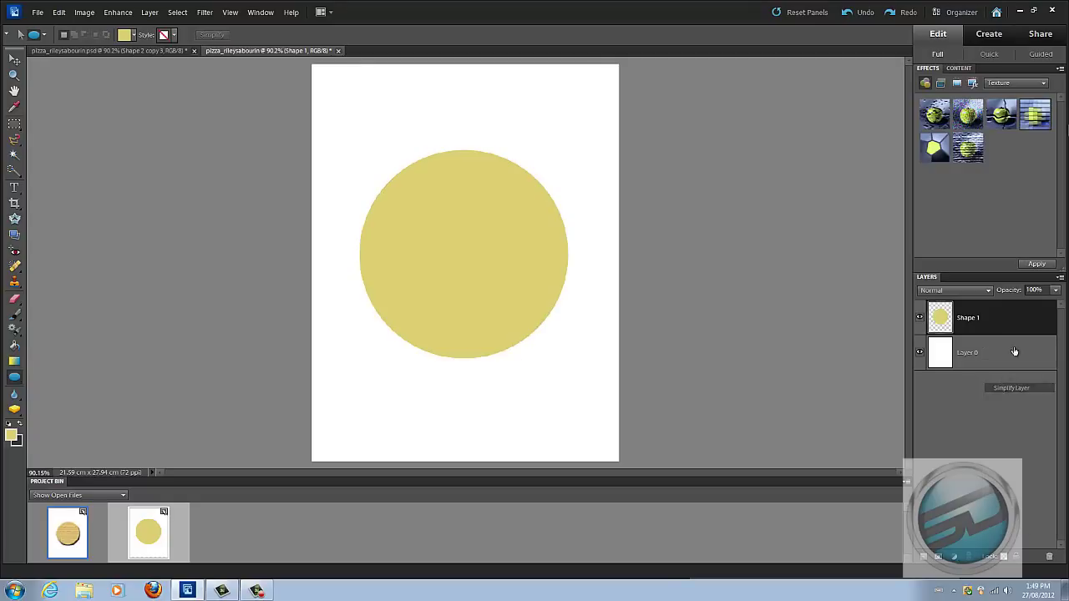
click(205, 11)
click(328, 212)
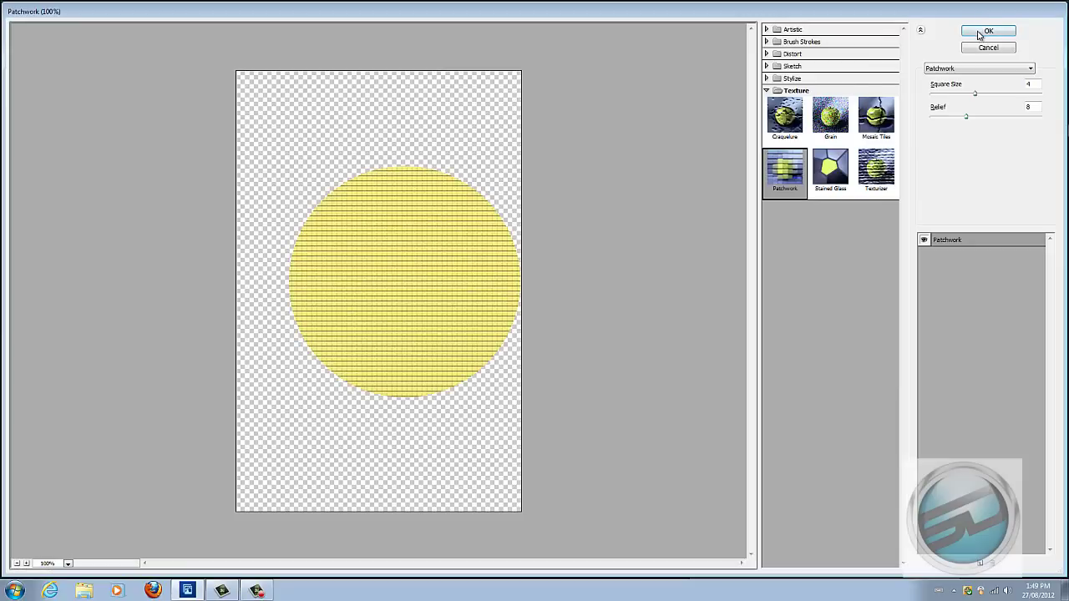
click(988, 30)
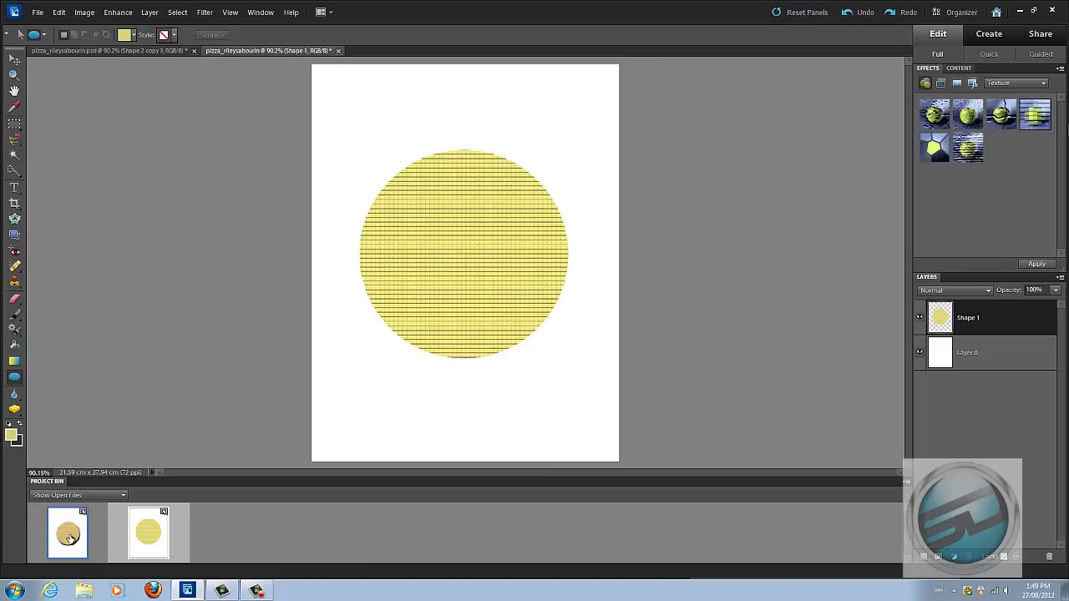
click(93, 51)
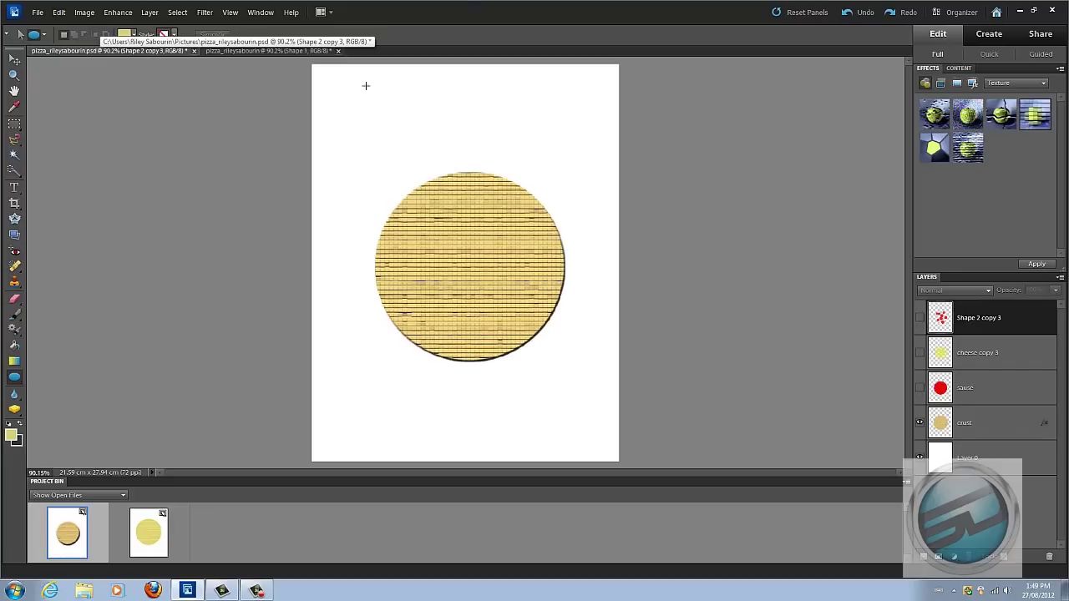
Go back to the circle's document and show the Bevels layer styles in the Effects panel
click(266, 50)
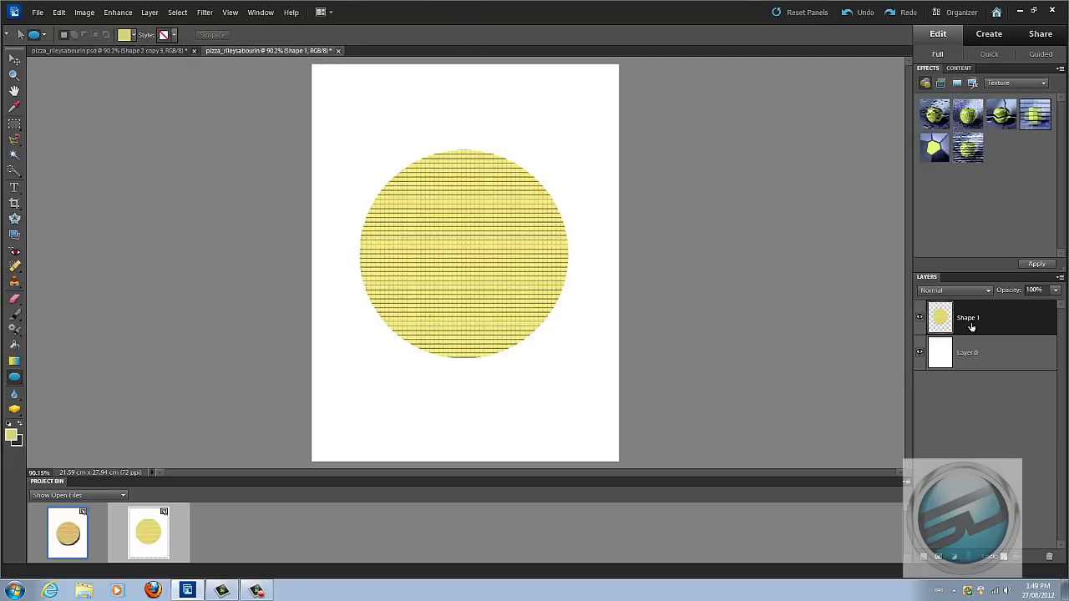
click(973, 87)
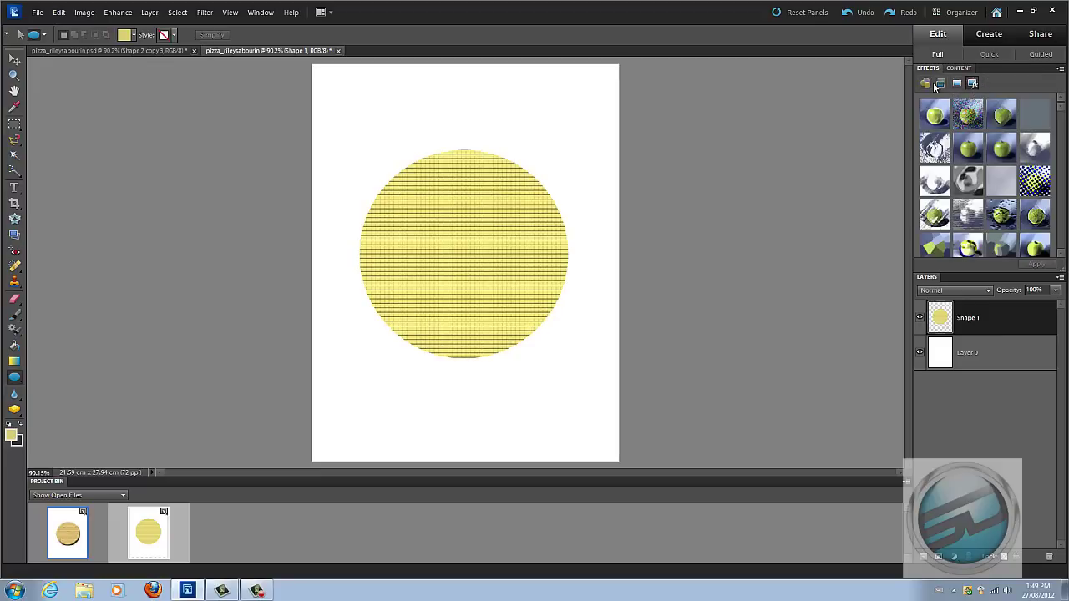
click(940, 85)
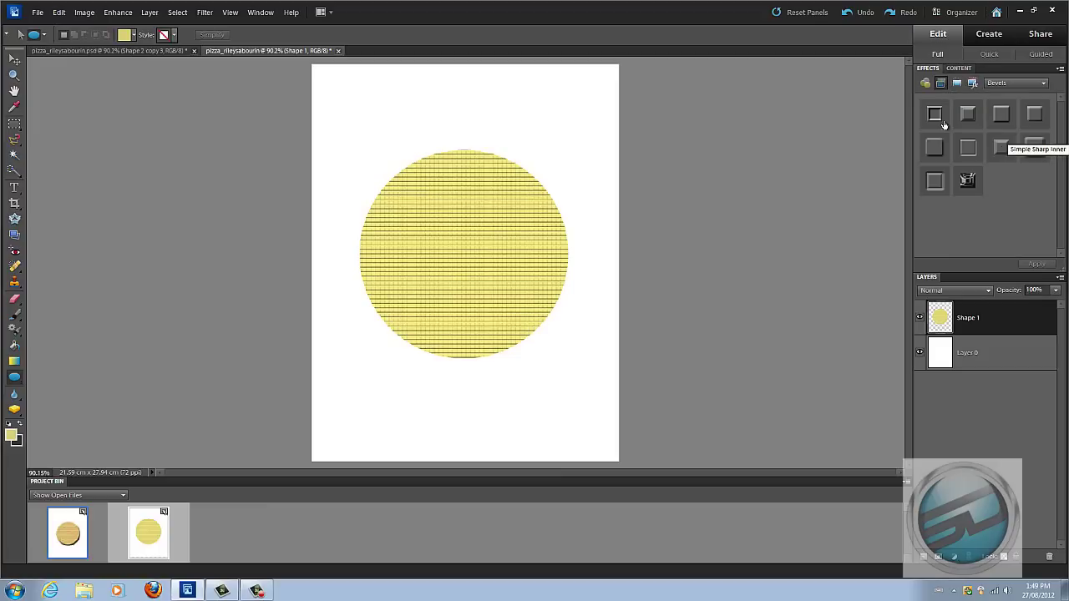
Try several bevel styles on the textured circle, undoing the dark ringed one
click(936, 116)
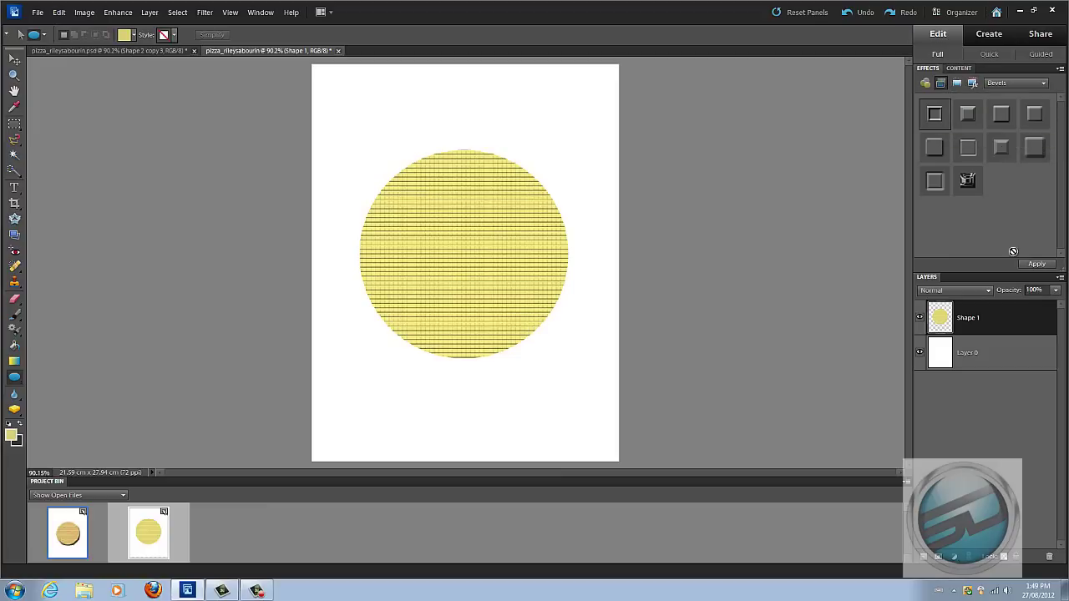
click(1033, 266)
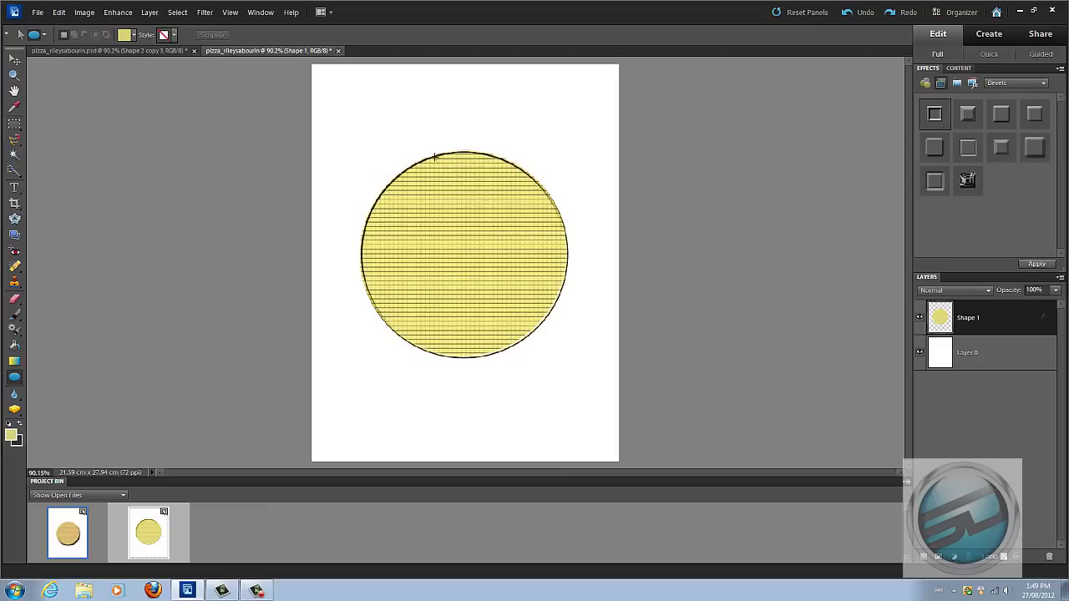
drag(966, 109, 1026, 204)
click(1037, 265)
drag(962, 178, 1000, 220)
click(1035, 266)
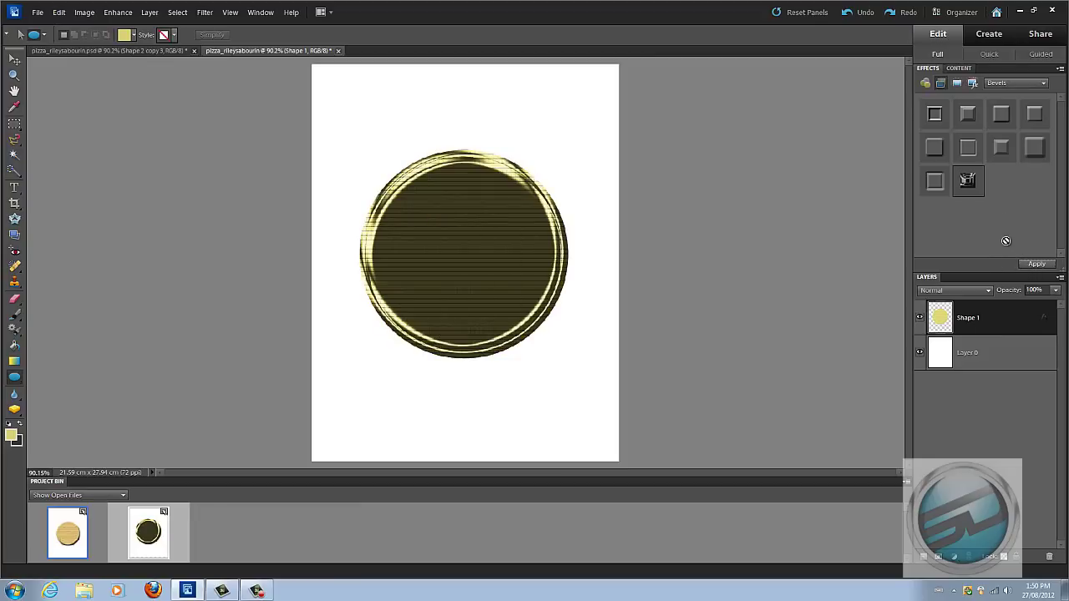
key(ctrl+z)
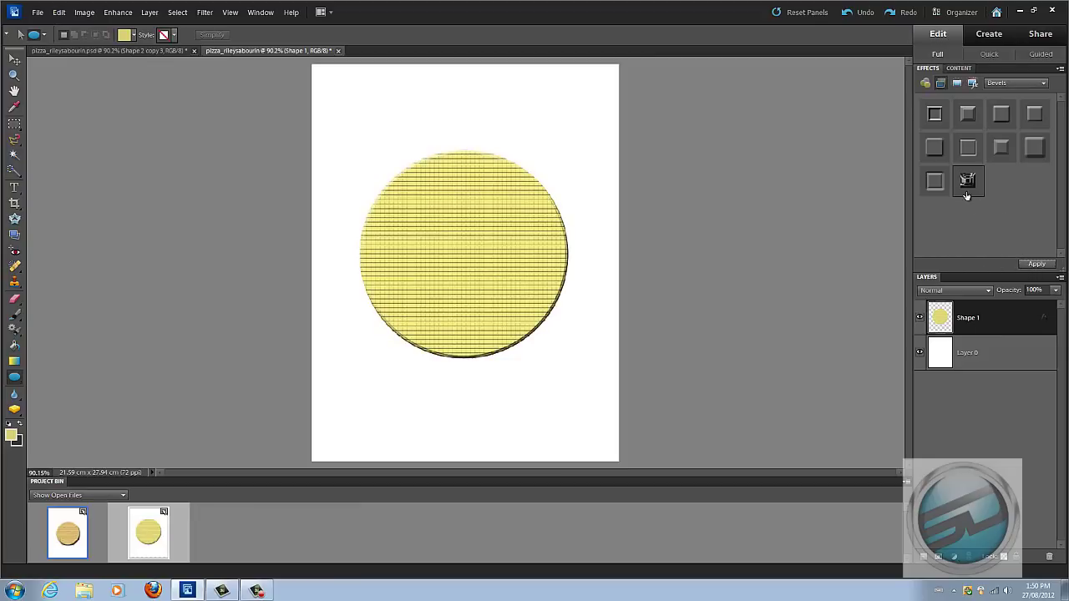
Apply the light upper-left bevel, then the bevel with a lower-right shadow
click(935, 179)
click(1048, 267)
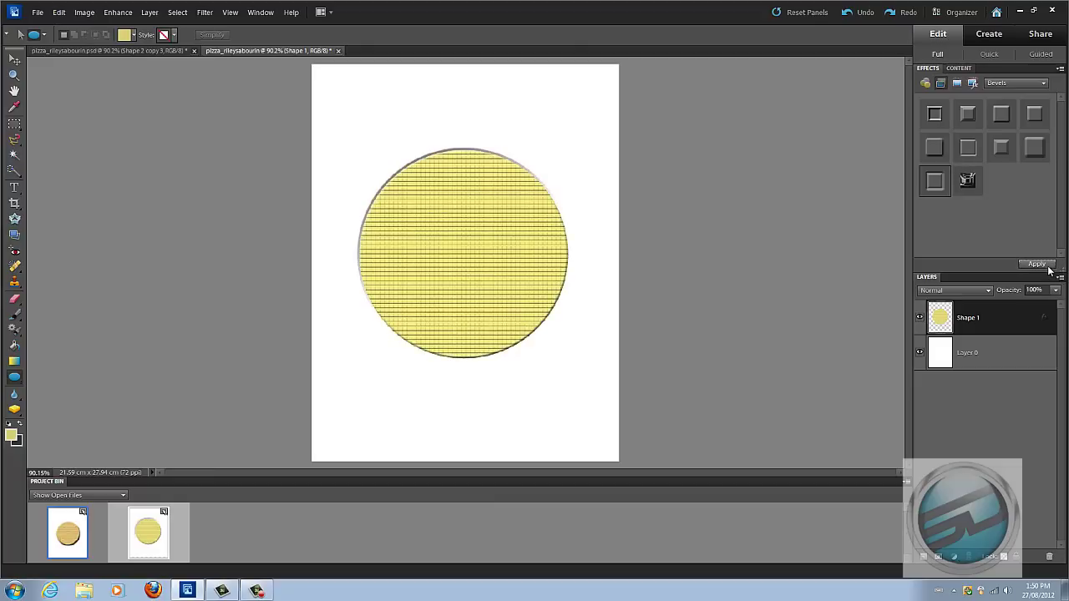
click(1001, 115)
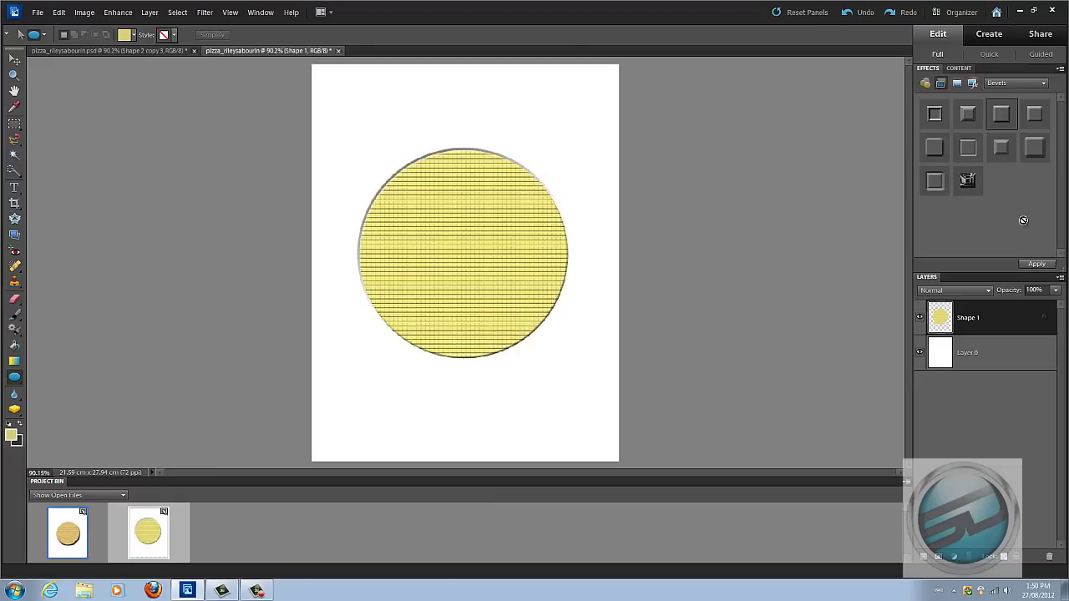
click(1036, 266)
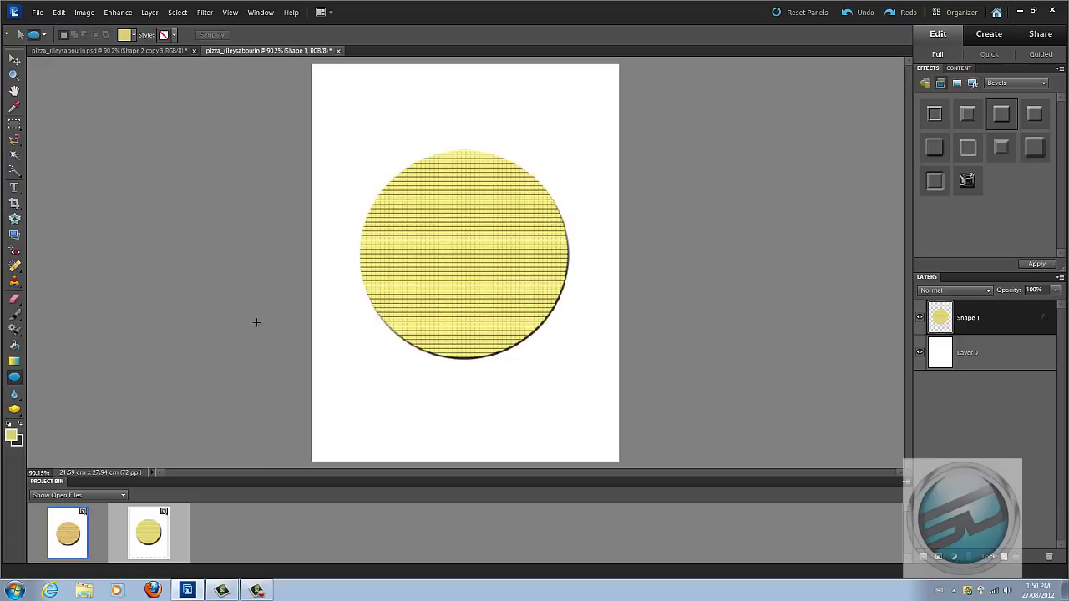
Rename Shape 1 to 'crust' and add a new empty Layer 1 above it
right_click(959, 318)
click(986, 322)
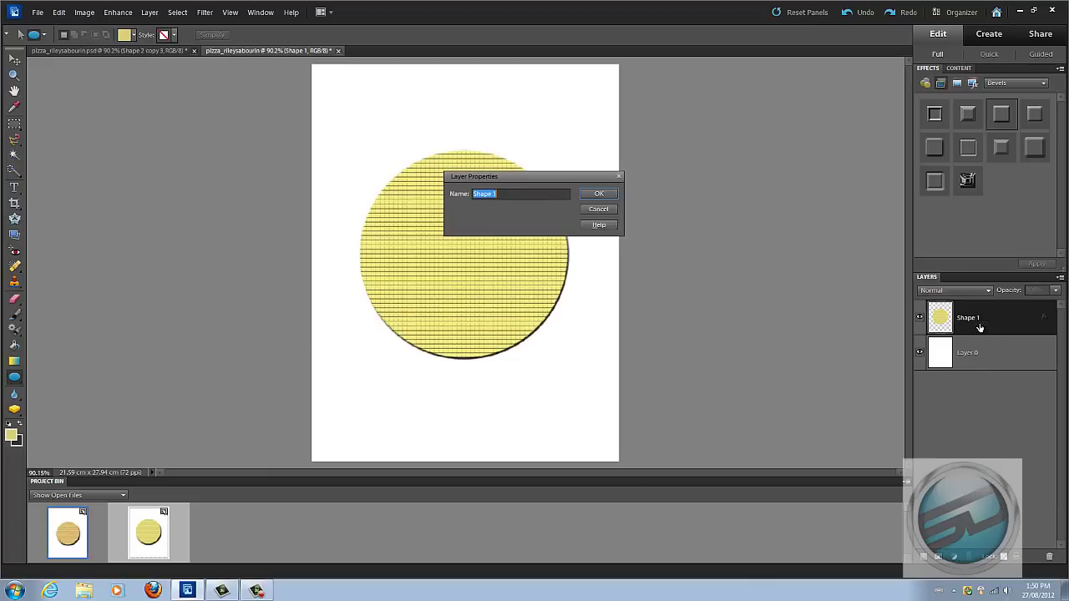
text(crust)
key(Return)
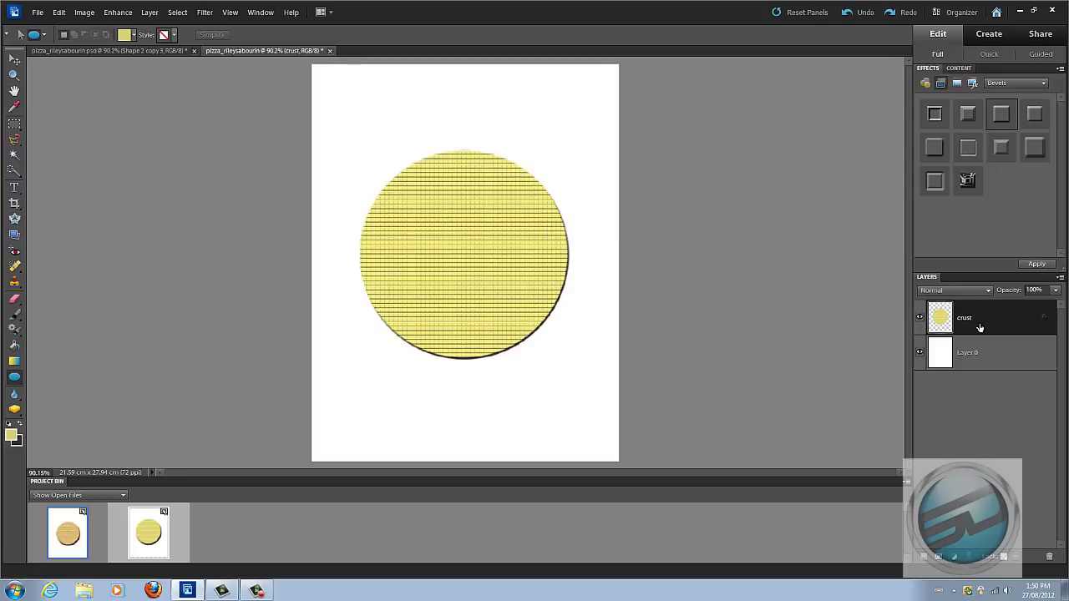
click(922, 557)
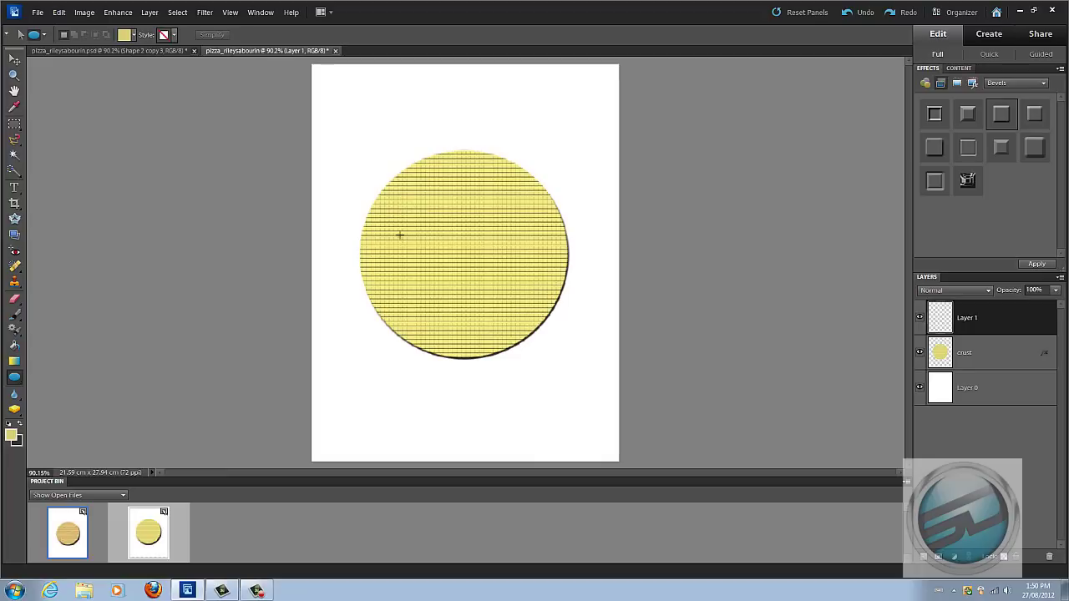
Draw a smaller pure red sauce circle and centre it over the crust
drag(402, 201, 587, 381)
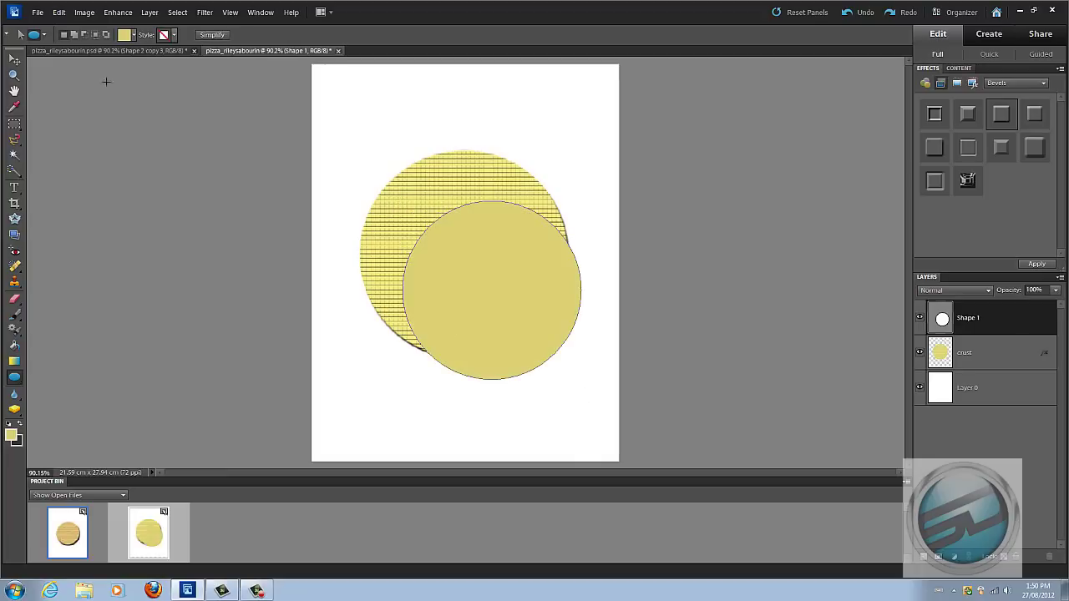
click(124, 37)
click(560, 174)
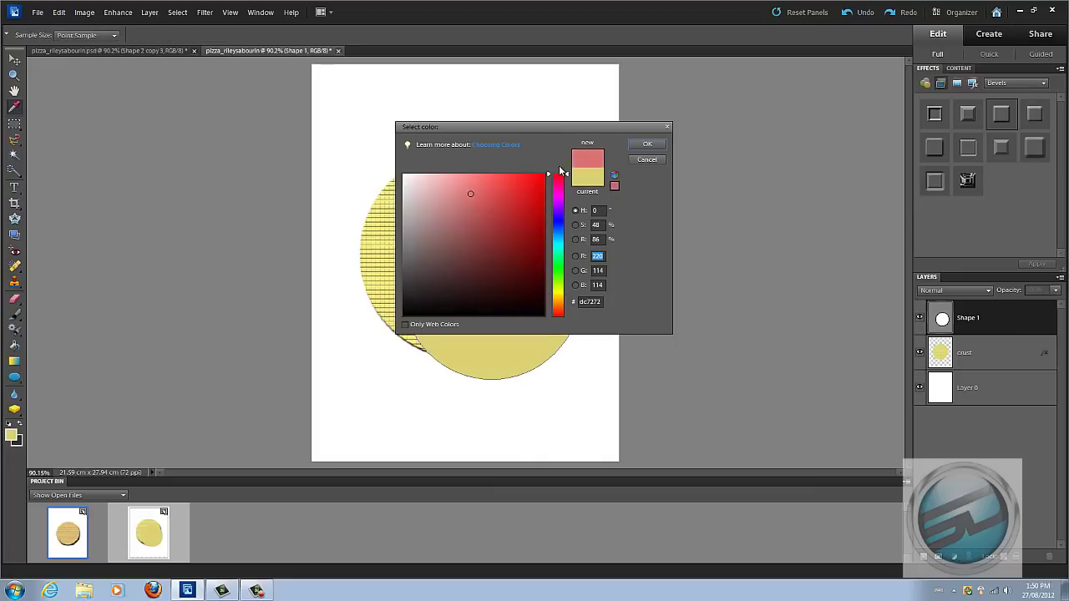
click(544, 176)
click(647, 144)
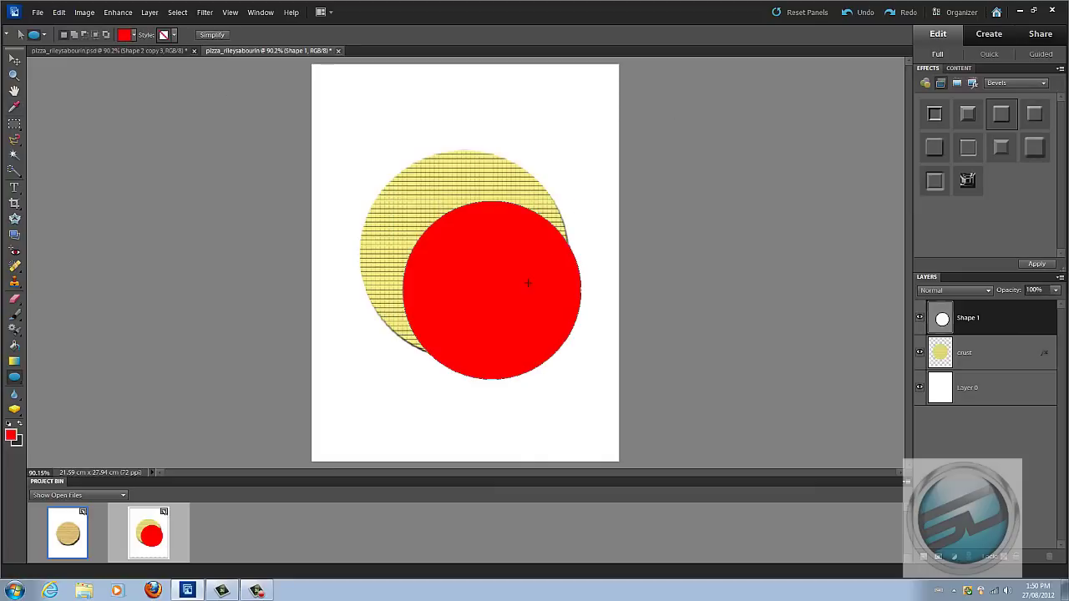
click(15, 60)
drag(478, 263, 446, 230)
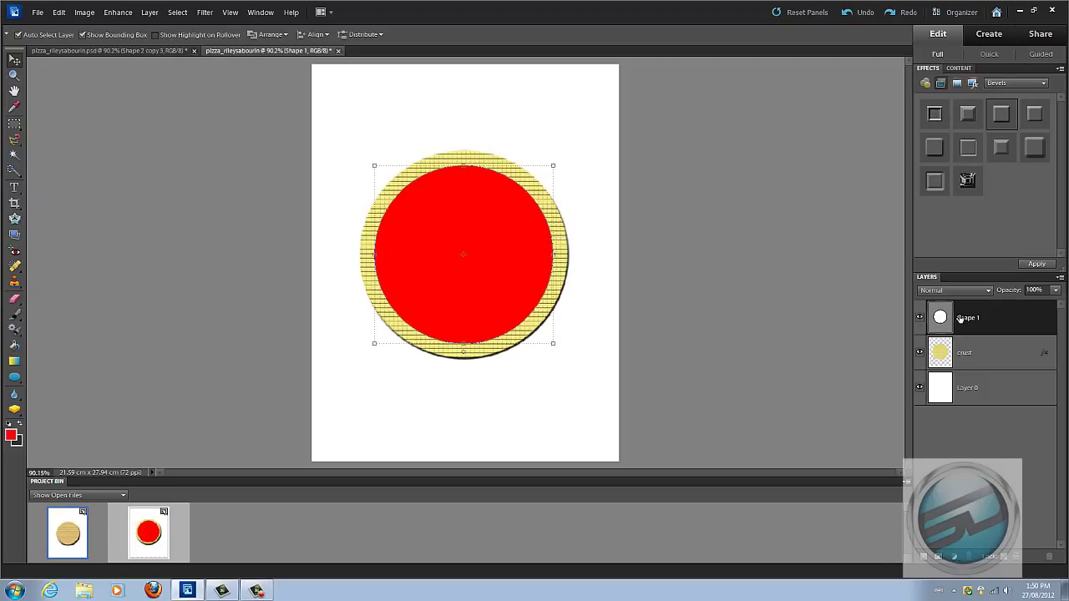
Try several bevel styles from the Bevels list on the red circle and keep the last one
drag(934, 115, 1011, 313)
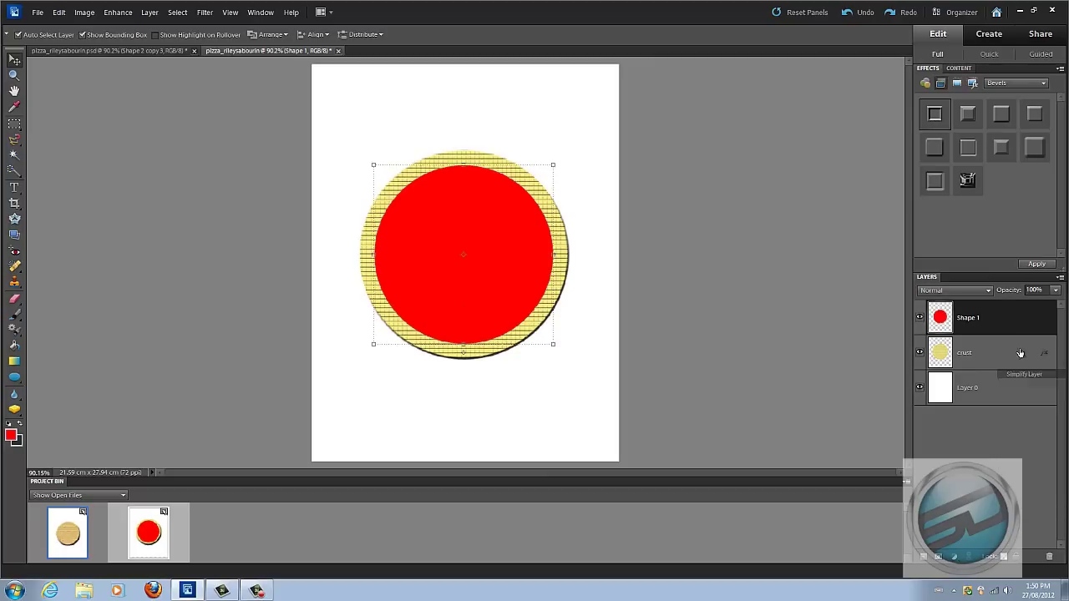
click(1036, 264)
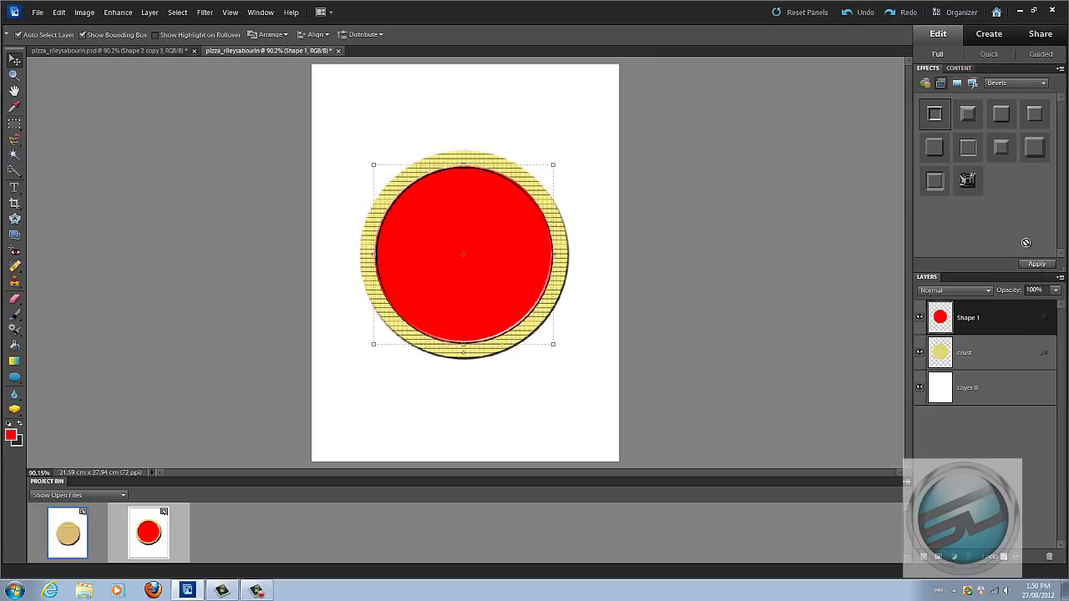
click(968, 118)
click(1037, 265)
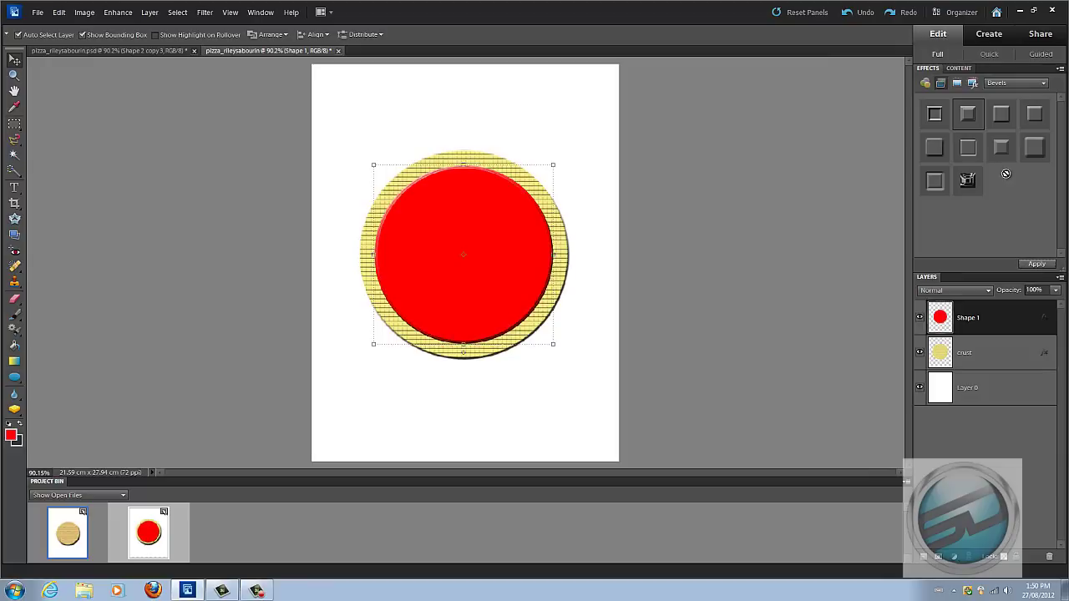
click(999, 117)
click(1037, 265)
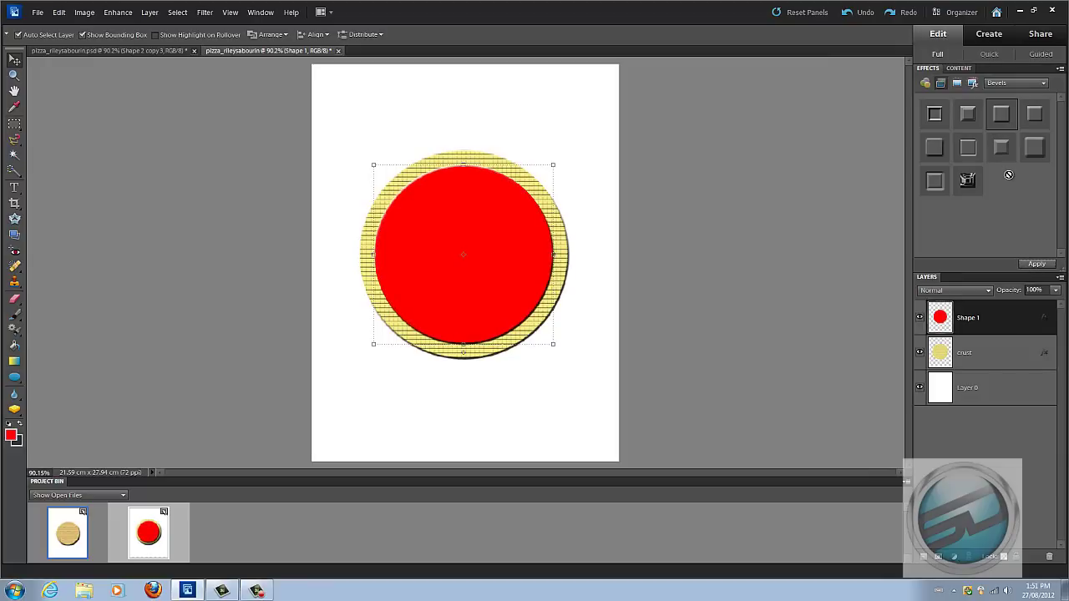
click(971, 150)
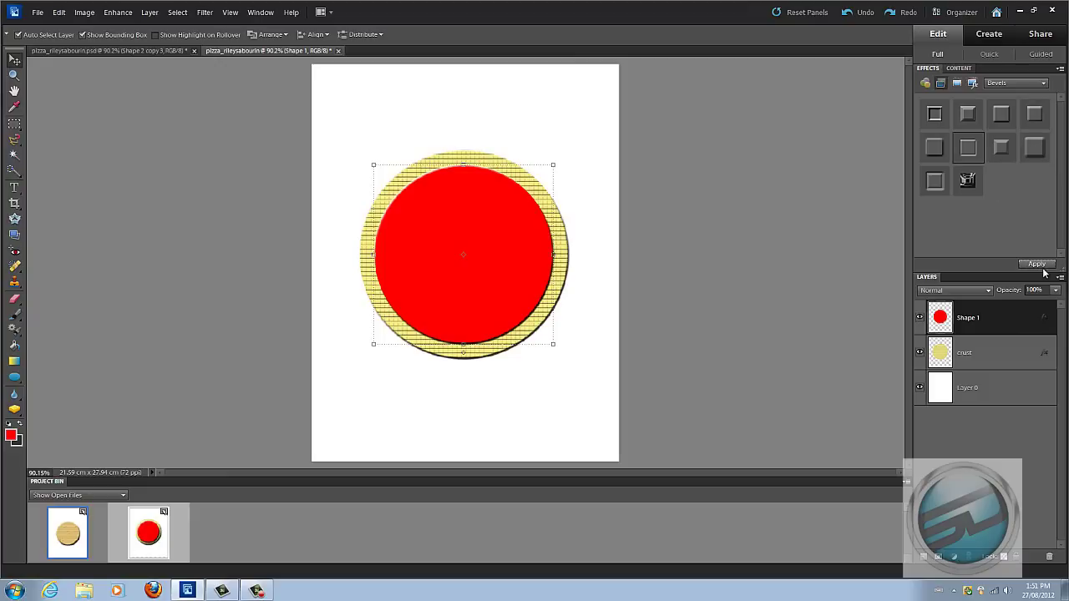
click(1044, 266)
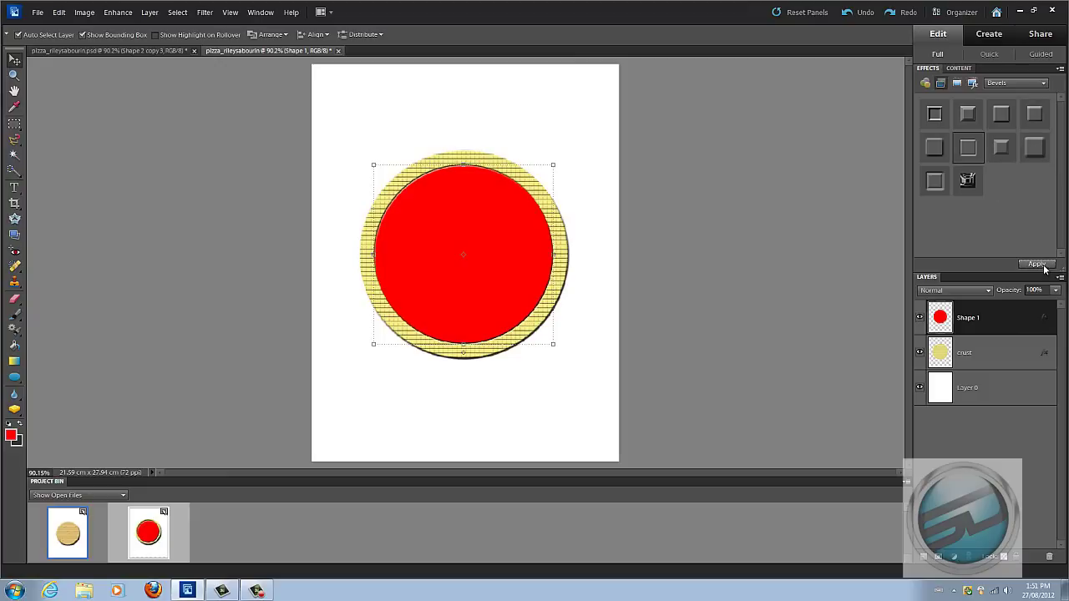
click(932, 183)
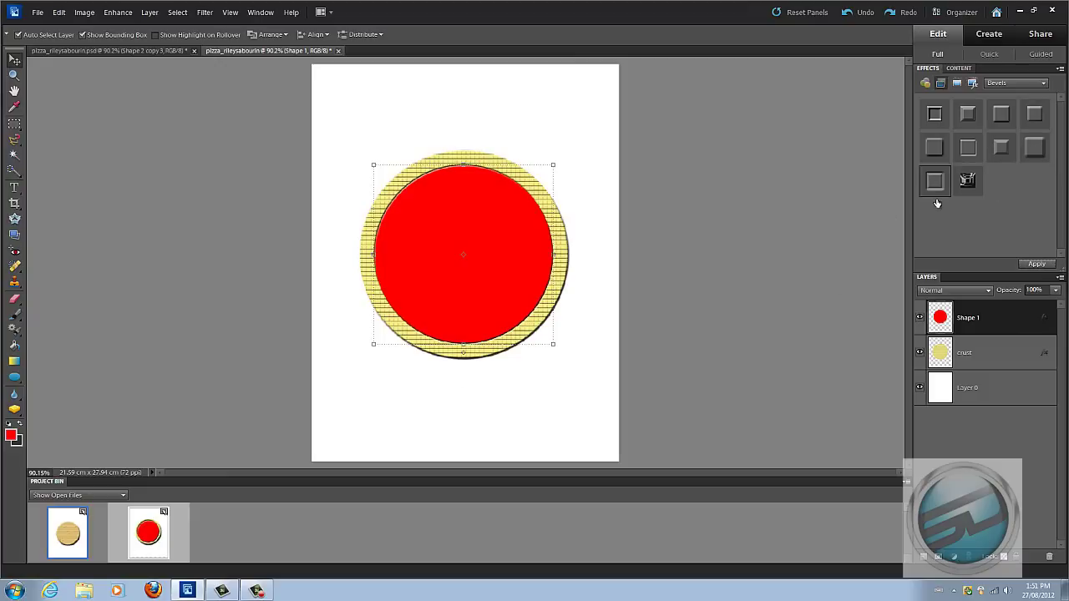
click(1036, 264)
Switch the Effects panel to Artistic filters and apply Sponge to the red circle
click(929, 84)
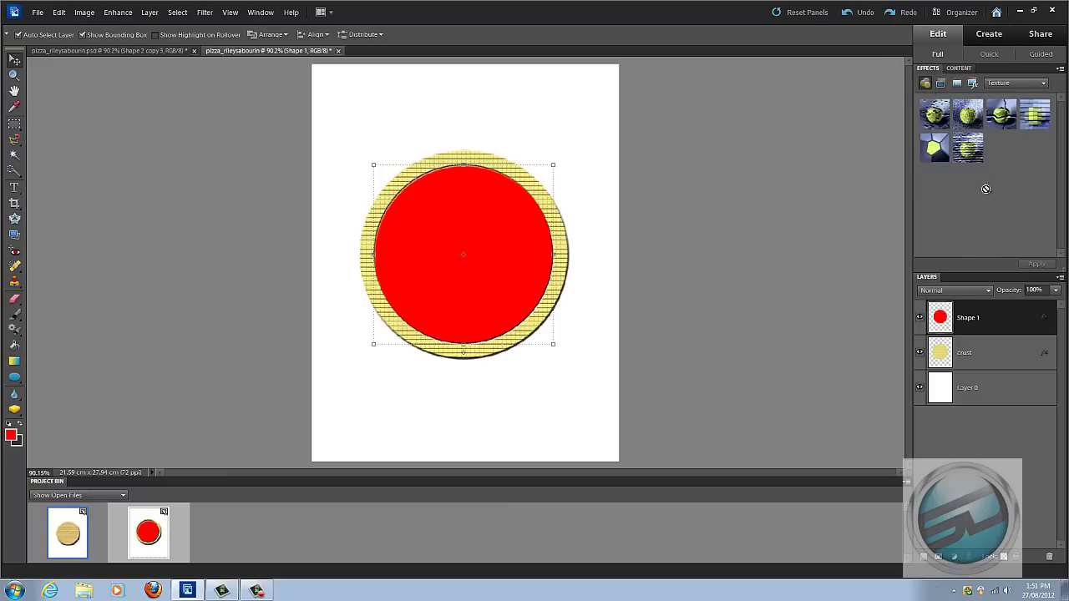
click(971, 84)
click(925, 83)
click(1012, 84)
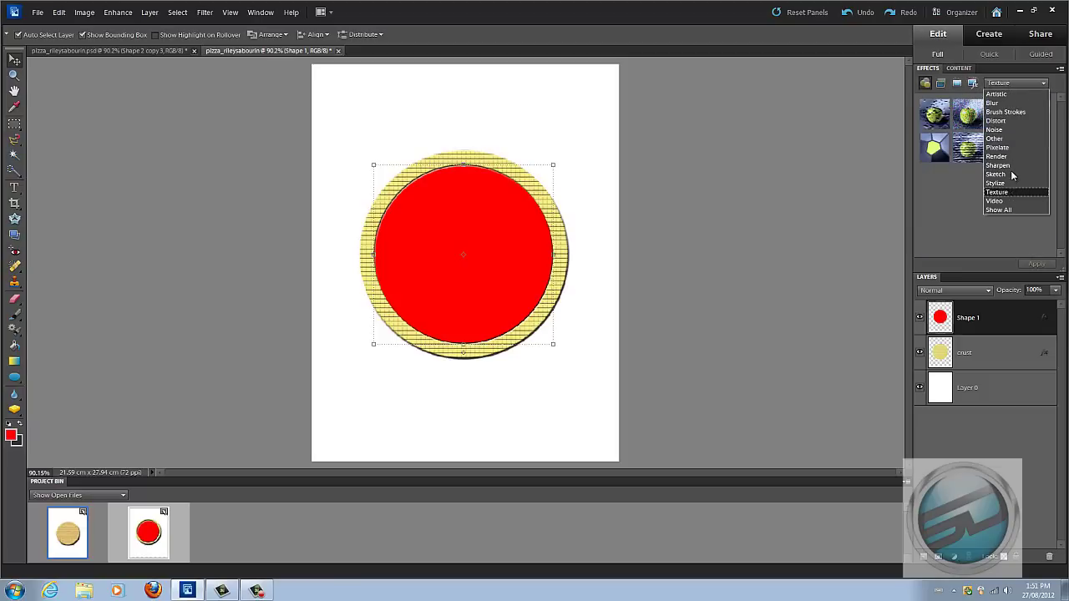
click(1007, 94)
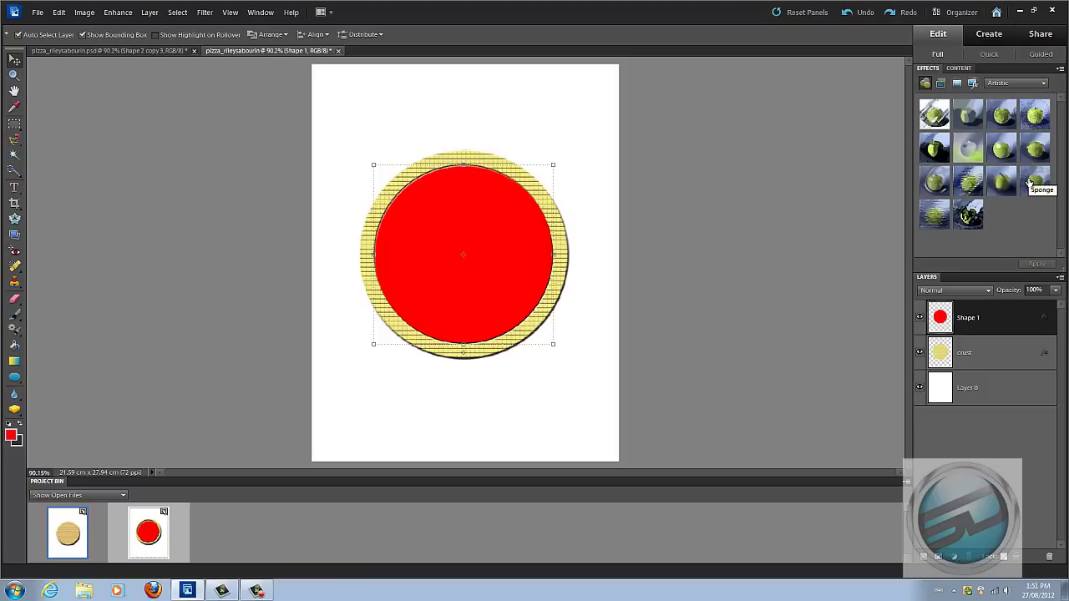
click(969, 214)
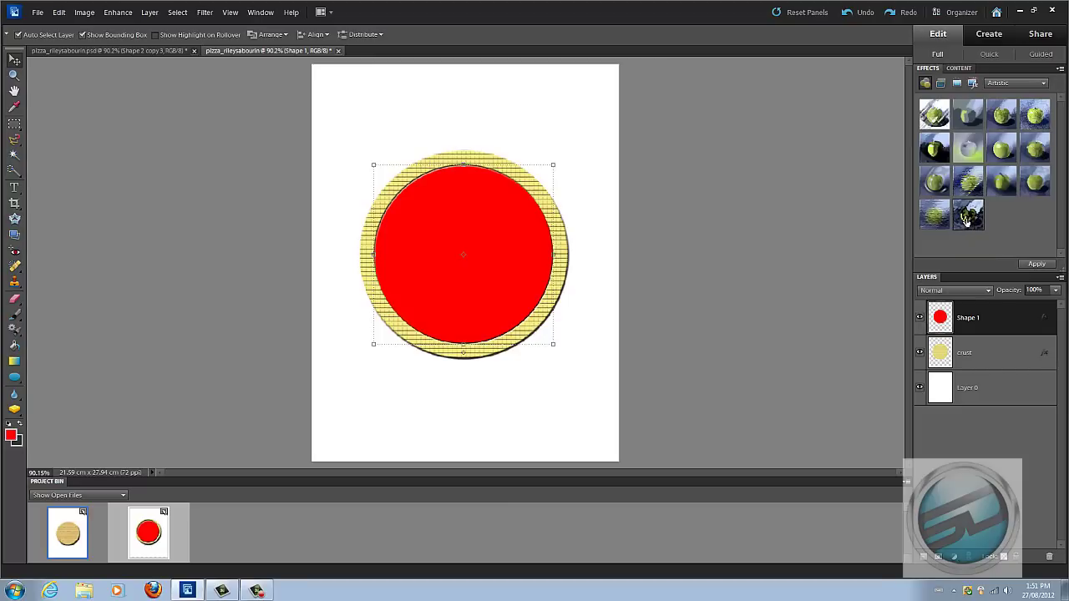
click(1038, 265)
click(1035, 186)
click(1033, 264)
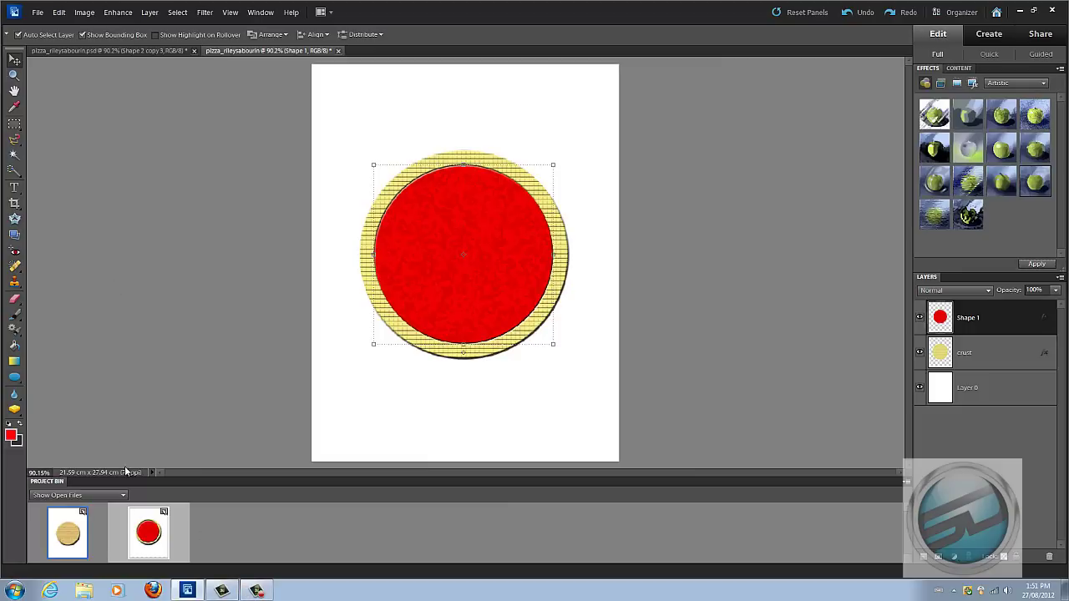
click(108, 51)
click(920, 388)
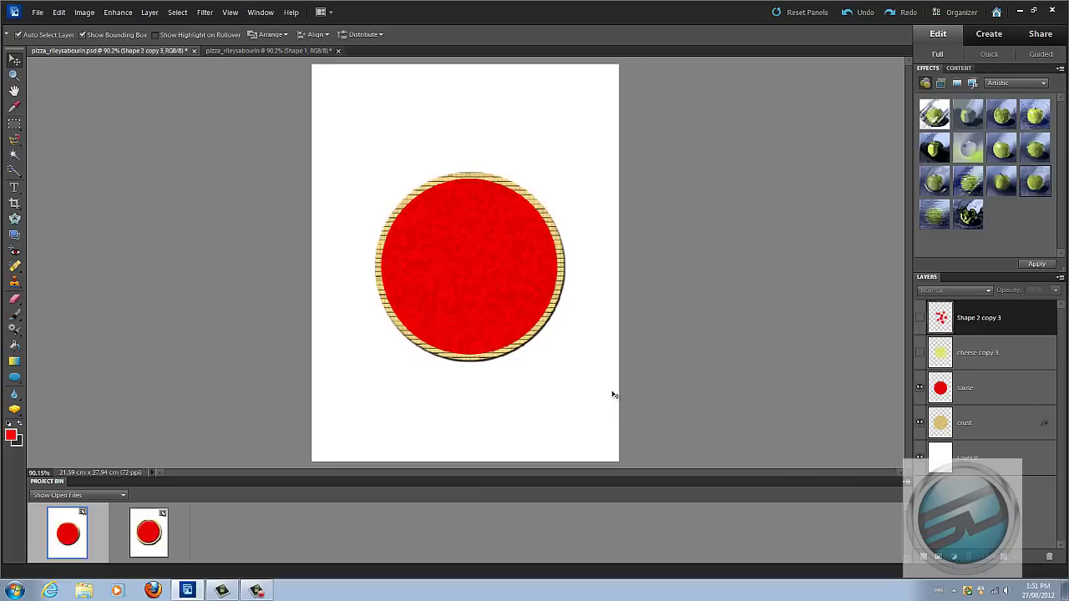
click(920, 353)
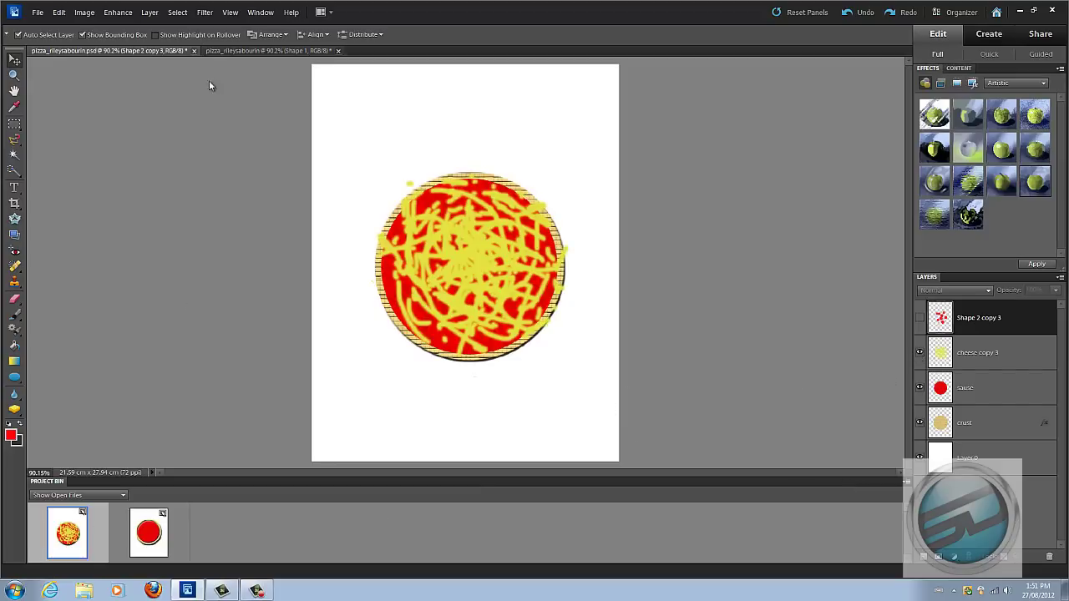
click(247, 51)
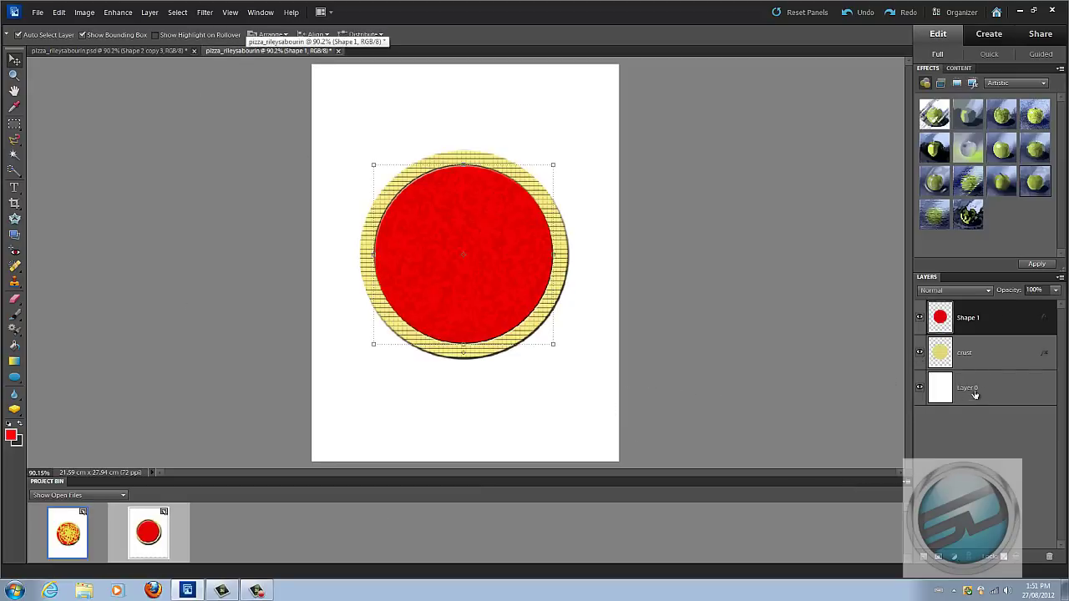
Add a new empty layer on top and name it cheese
click(925, 556)
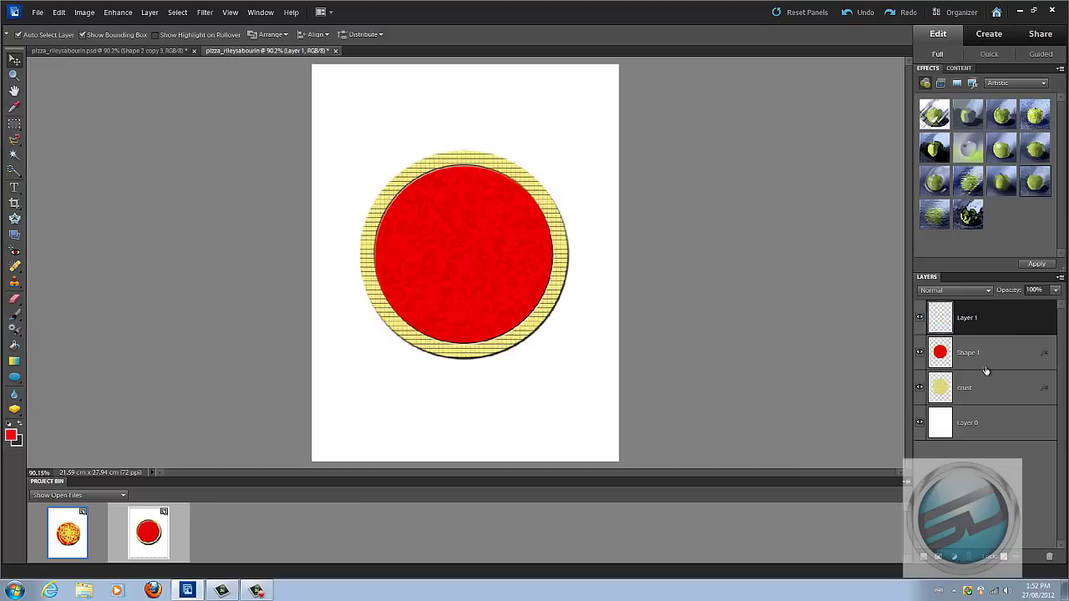
right_click(972, 331)
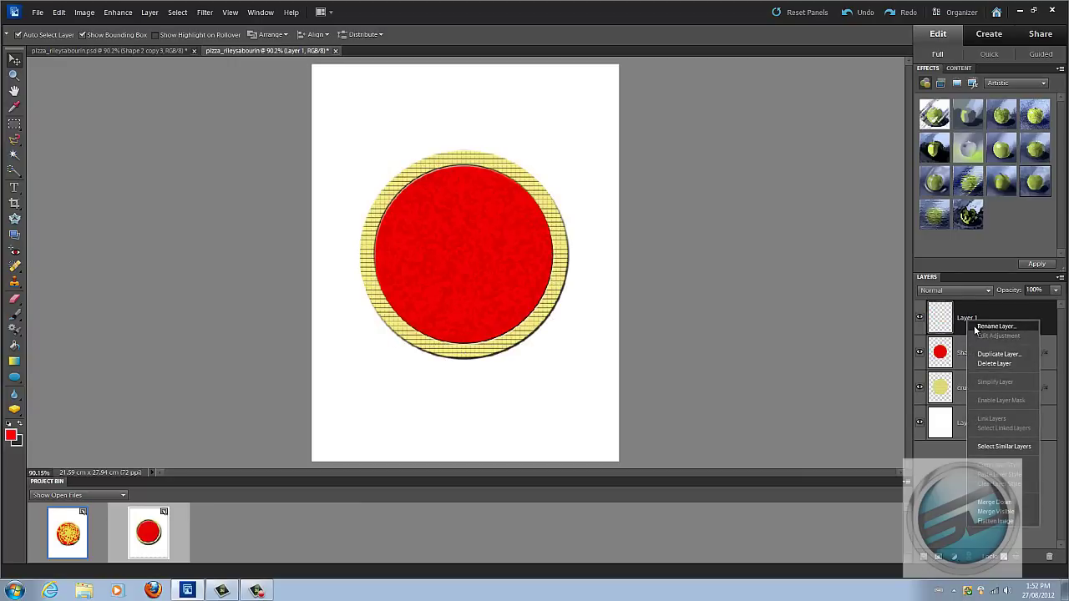
click(975, 327)
text(chees)
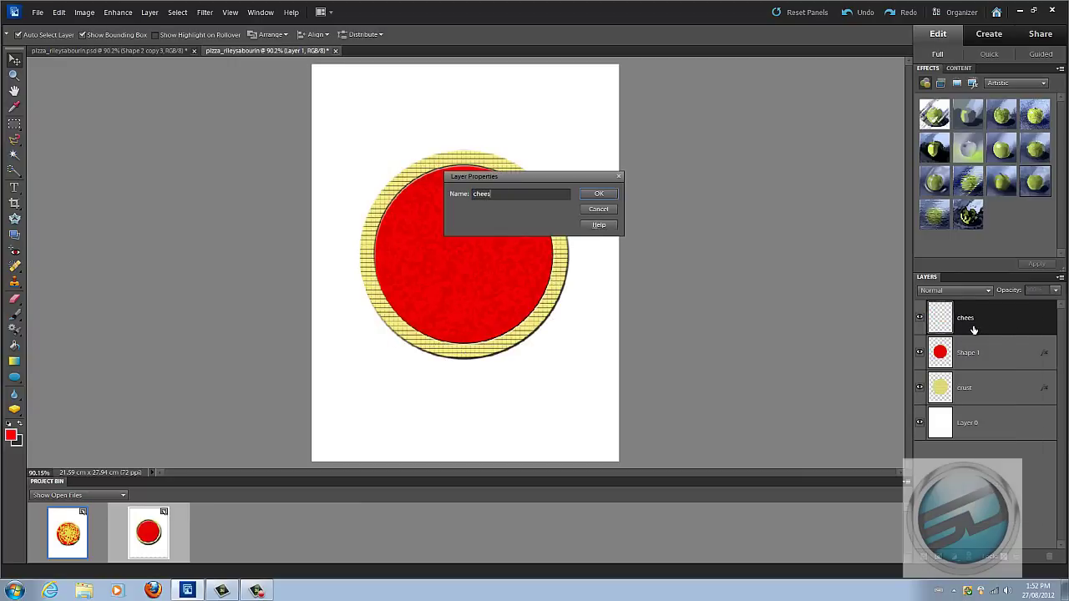
key(Return)
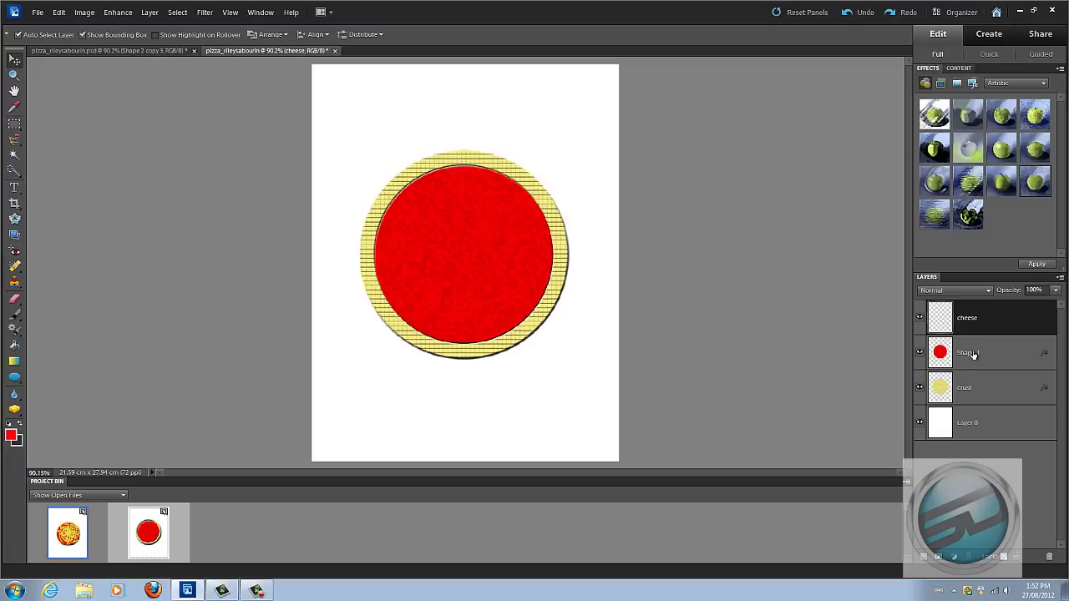
Rename the Shape 1 layer to sause and select the cheese layer
right_click(971, 353)
click(979, 362)
text(sa)
key(Return)
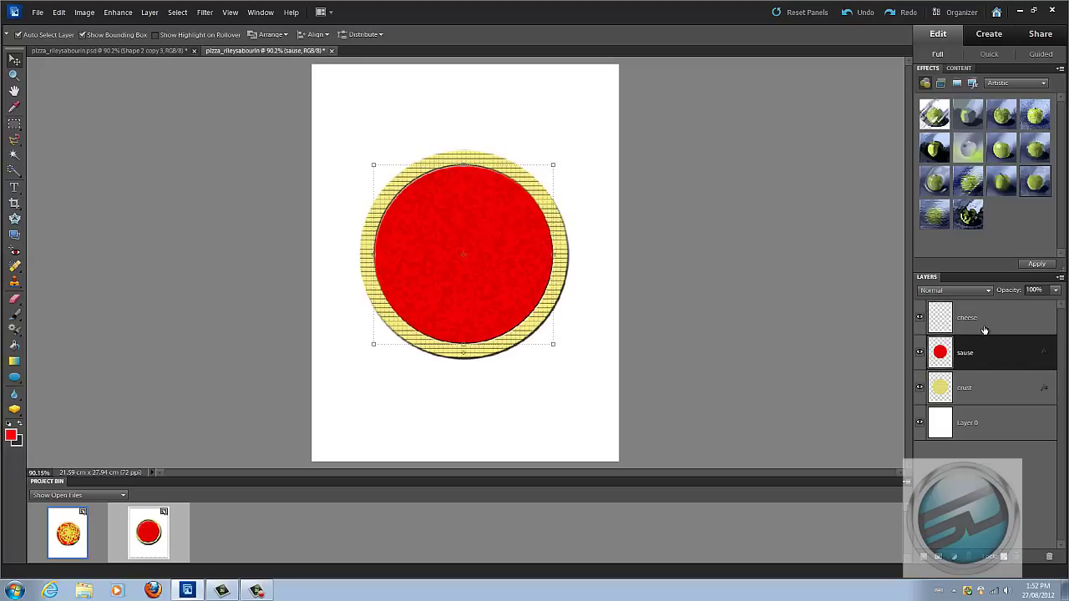
click(982, 327)
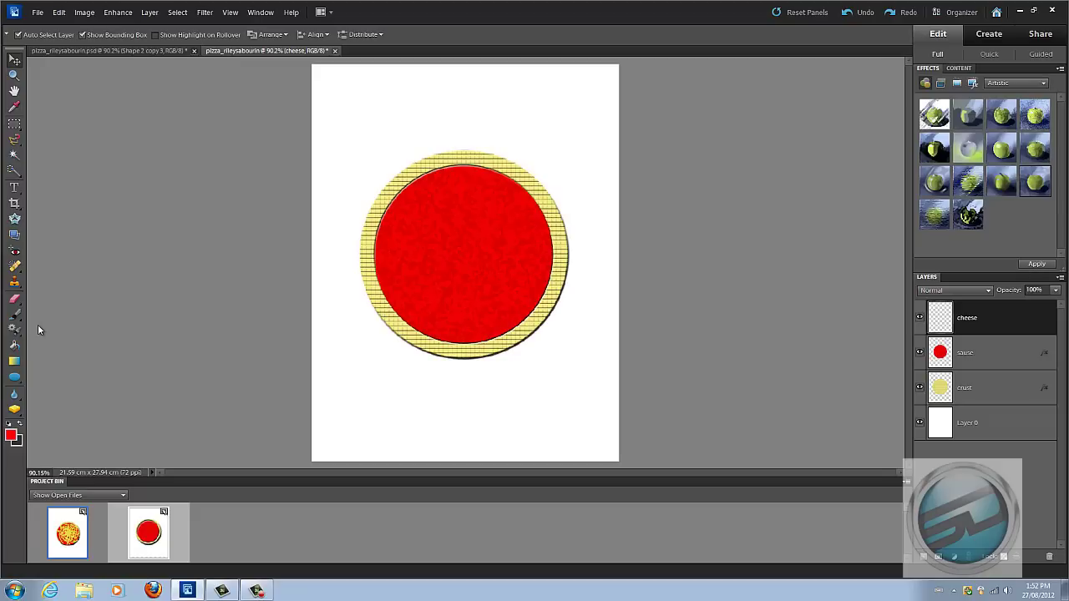
Choose the Brush tool and set the foreground colour to a cheesy yellow
click(17, 318)
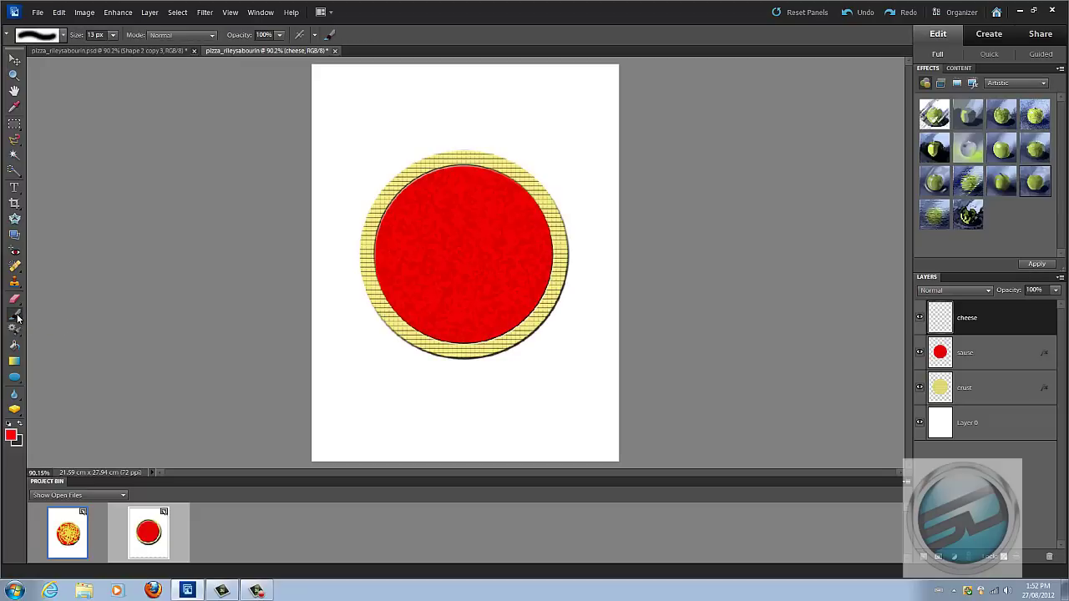
click(114, 35)
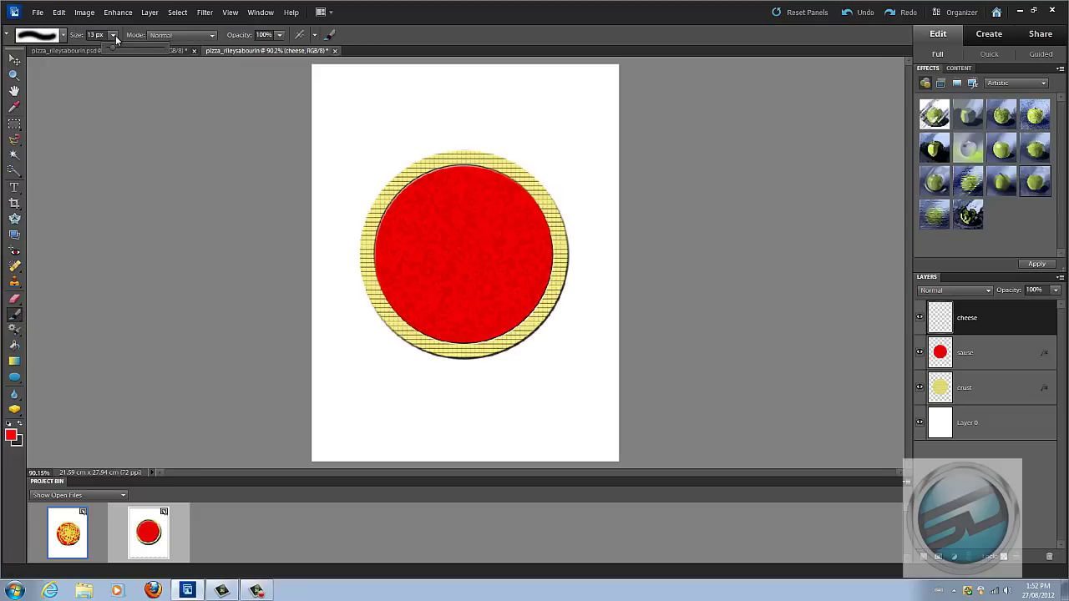
click(62, 36)
click(157, 230)
click(12, 435)
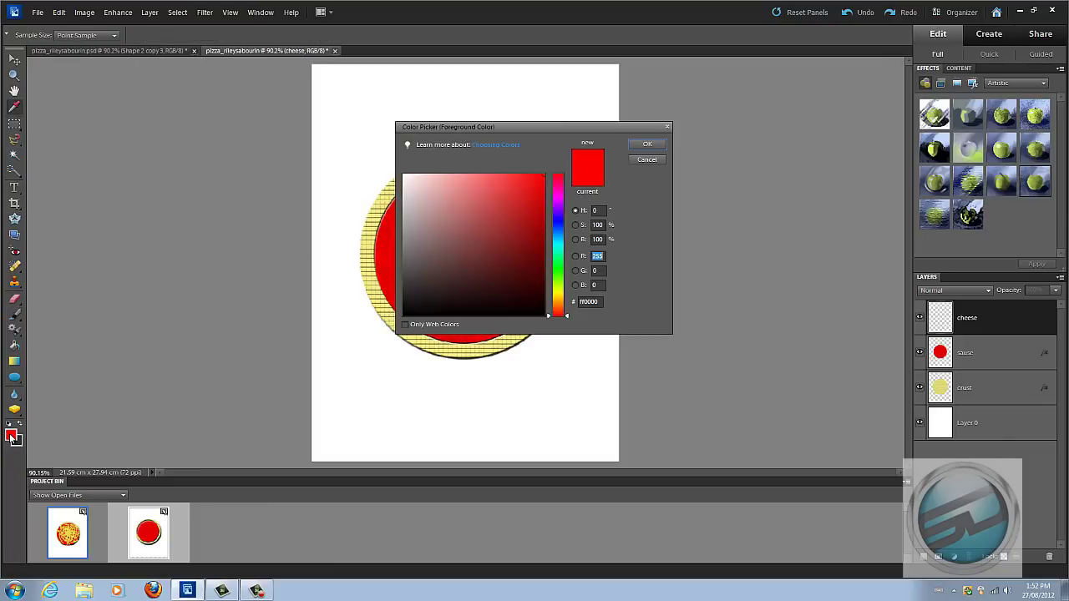
click(558, 294)
drag(530, 174, 503, 181)
click(647, 144)
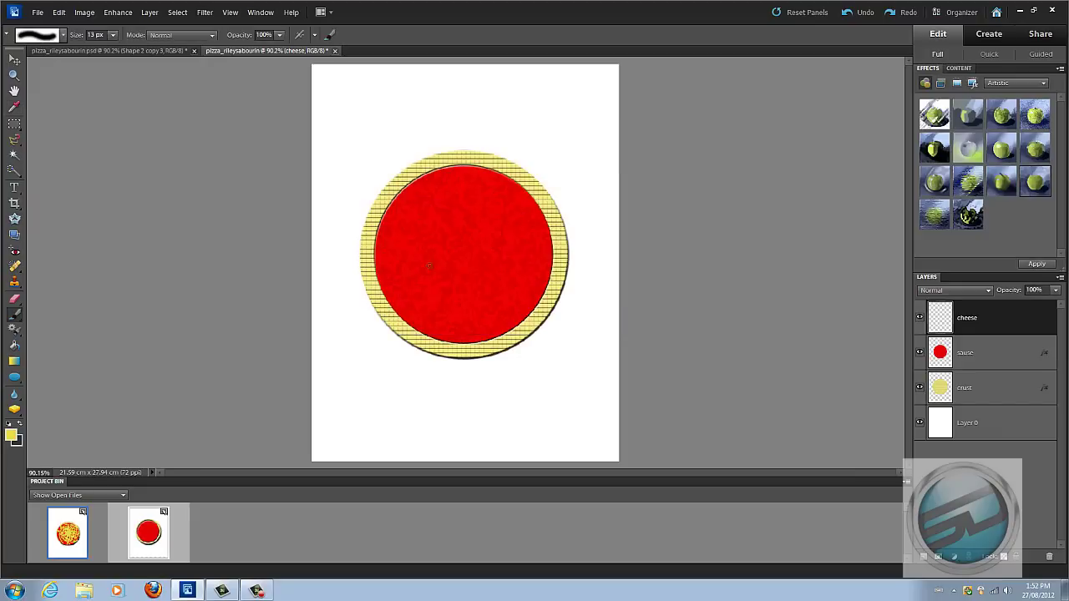
Paint yellow cheese strands across the red sauce
mouse_move(436, 190)
mouse_down()
mouse_move(394, 284)
mouse_move(415, 293)
mouse_up()
mouse_move(425, 279)
mouse_down()
mouse_move(461, 250)
mouse_move(446, 201)
mouse_move(488, 242)
mouse_up()
drag(417, 233, 424, 293)
drag(441, 255, 423, 294)
drag(500, 298, 467, 338)
drag(524, 242, 483, 277)
drag(482, 239, 493, 292)
drag(501, 317, 566, 338)
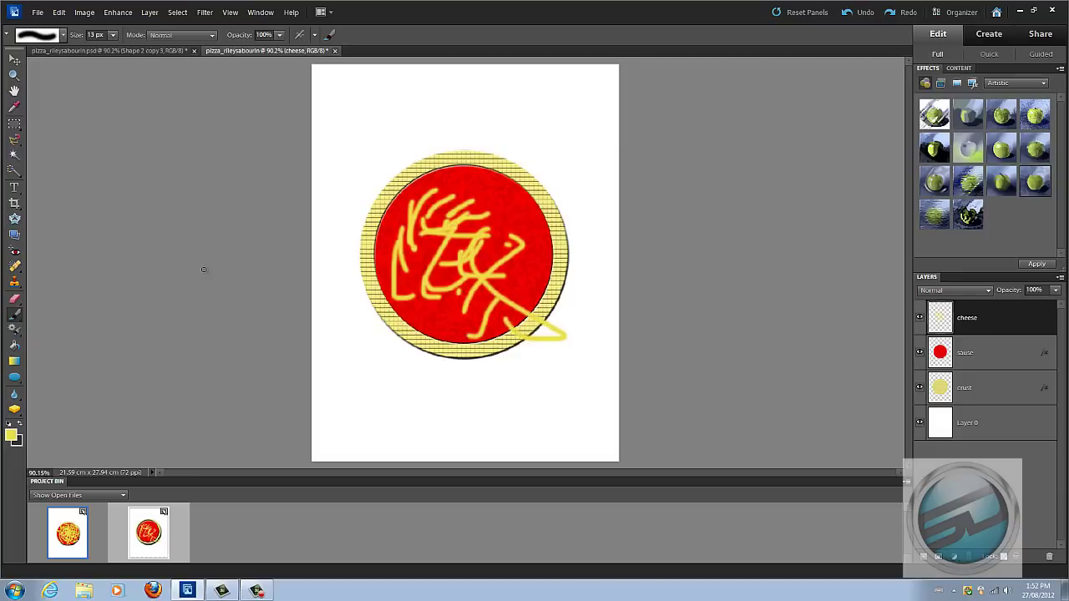
Undo the stroke that strayed past the crust and repaint strands over the sauce
key(ctrl+z)
key(ctrl+z)
mouse_move(422, 330)
mouse_down()
mouse_move(482, 306)
mouse_move(524, 248)
mouse_move(524, 222)
mouse_up()
mouse_move(460, 165)
mouse_down()
mouse_move(441, 191)
mouse_move(413, 191)
mouse_move(409, 241)
mouse_move(380, 235)
mouse_move(369, 249)
mouse_move(437, 294)
mouse_move(518, 257)
mouse_up()
mouse_move(510, 194)
mouse_down()
mouse_move(499, 223)
mouse_move(521, 288)
mouse_move(435, 296)
mouse_move(481, 348)
mouse_move(512, 258)
mouse_up()
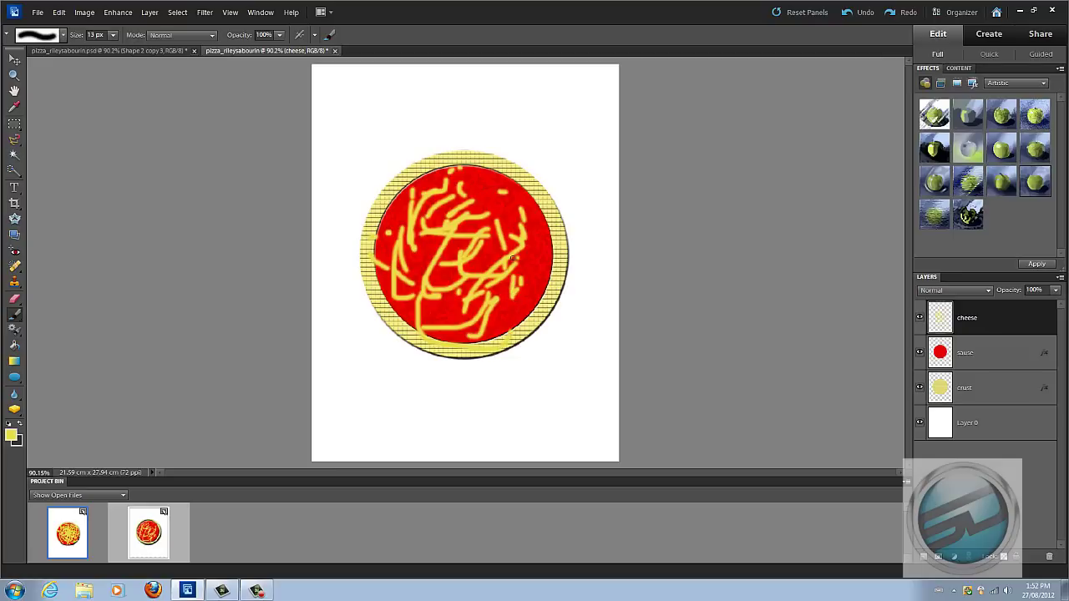
mouse_move(504, 202)
mouse_down()
mouse_move(528, 245)
mouse_move(499, 295)
mouse_move(497, 267)
mouse_move(488, 312)
mouse_up()
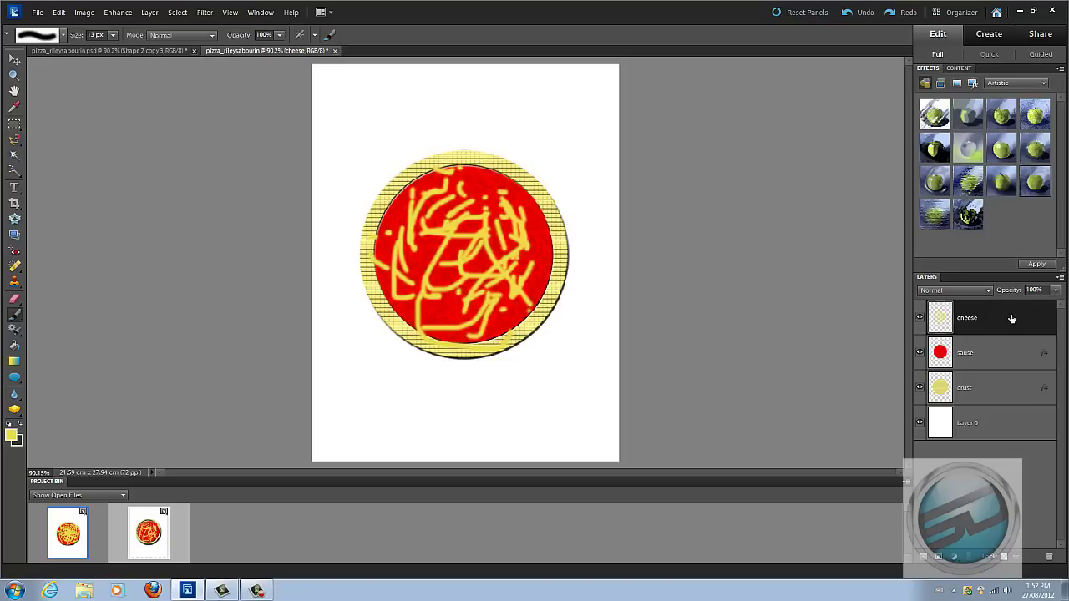
Duplicate the cheese layer, delete the extra cheese copy 2, then shift cheese copy right and rotate about -25.5°
key(ctrl+j)
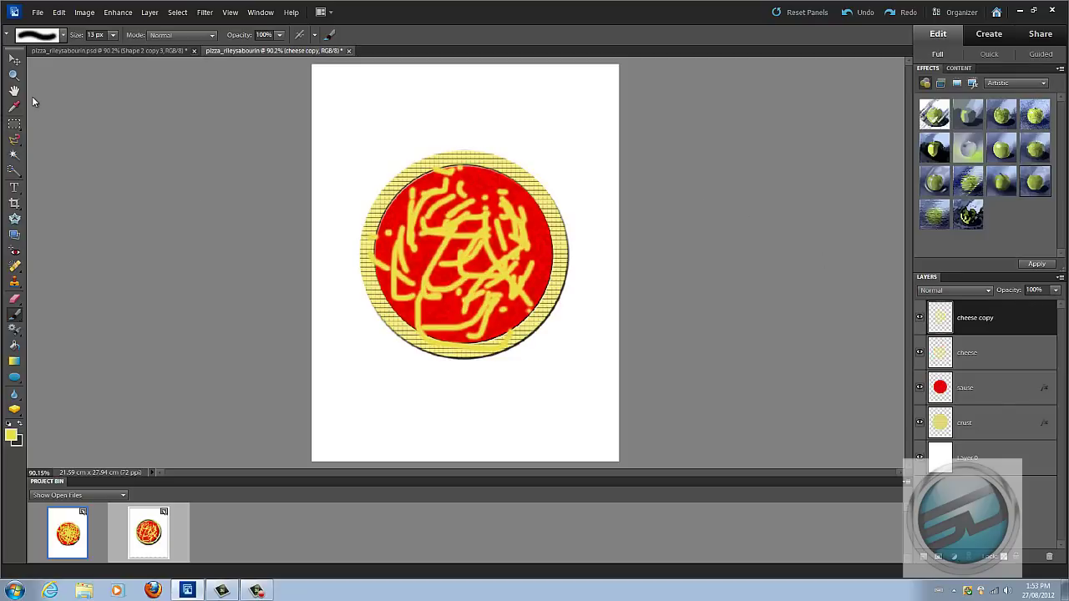
right_click(1001, 348)
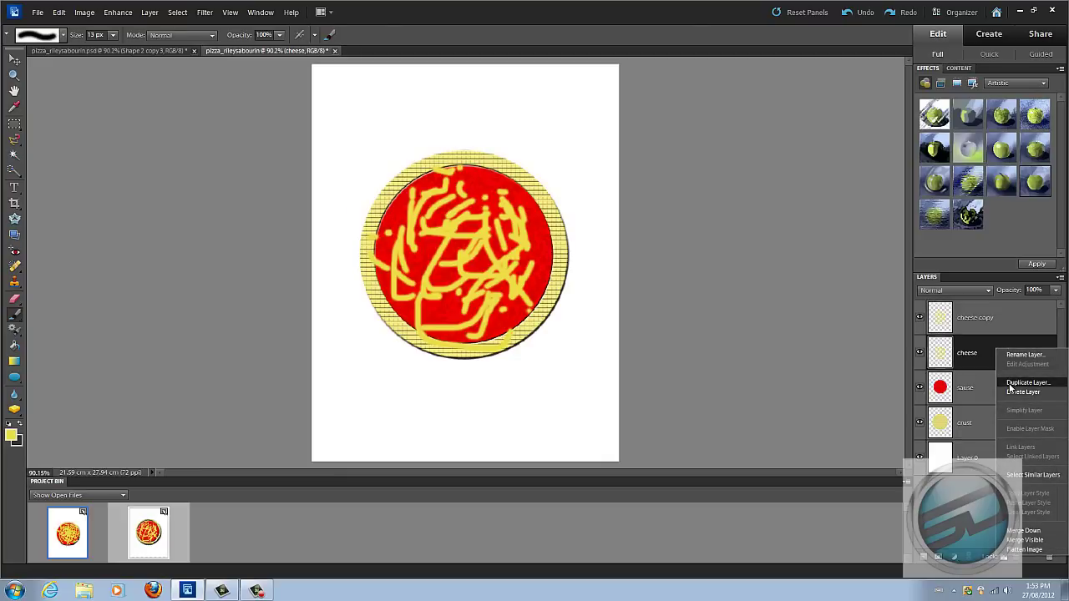
click(1026, 382)
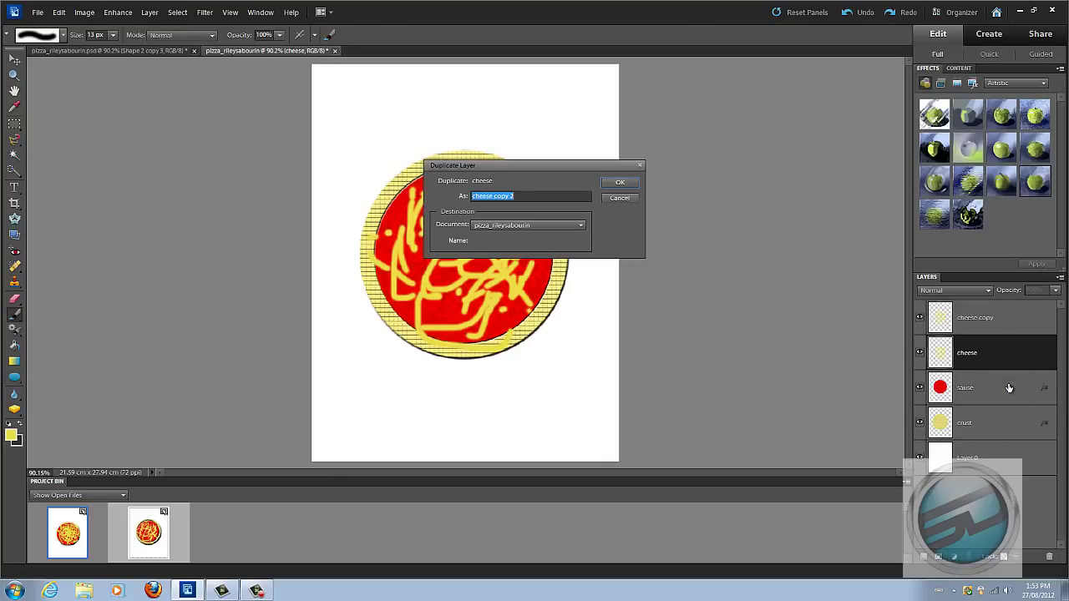
click(617, 183)
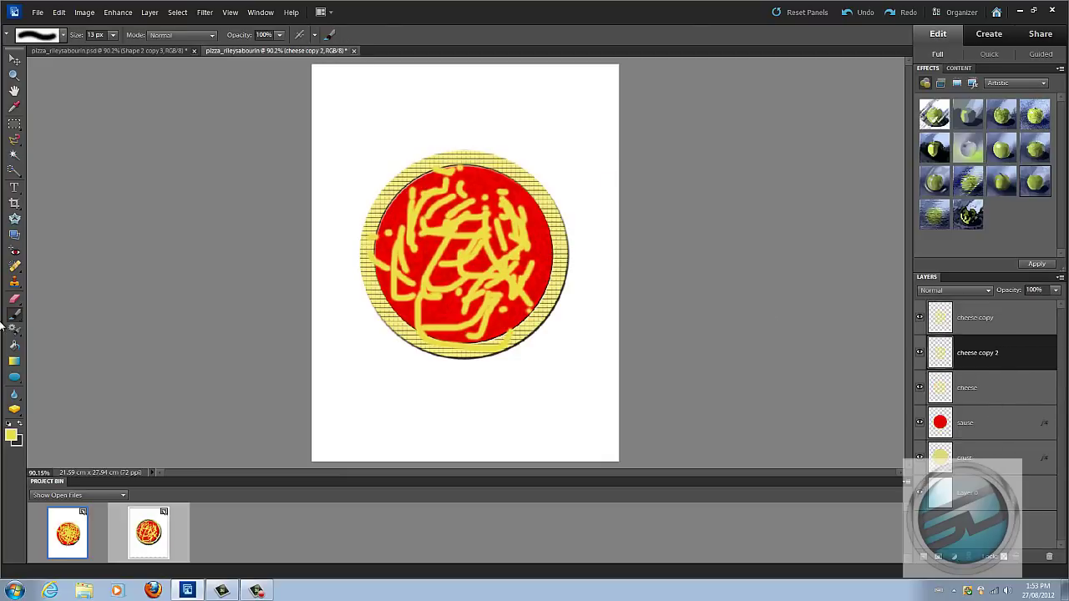
click(14, 59)
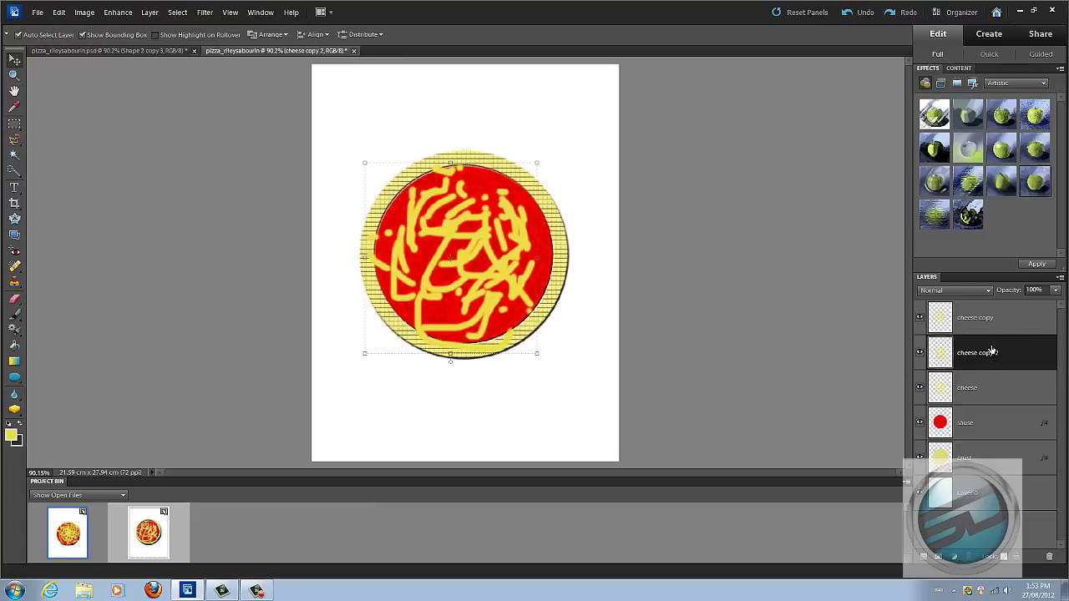
key(Delete)
key(Return)
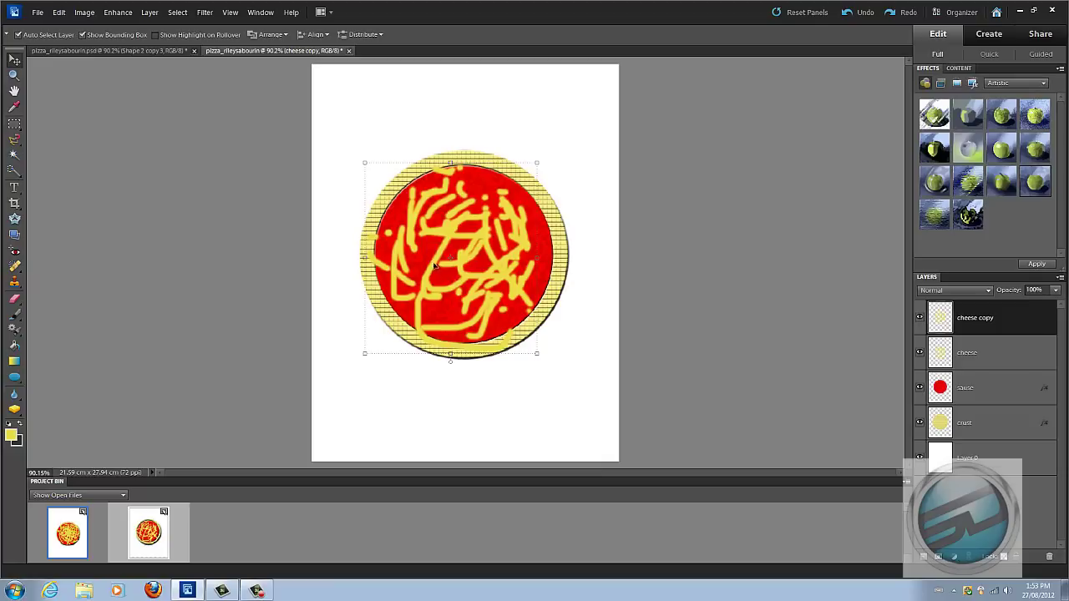
drag(439, 255, 461, 250)
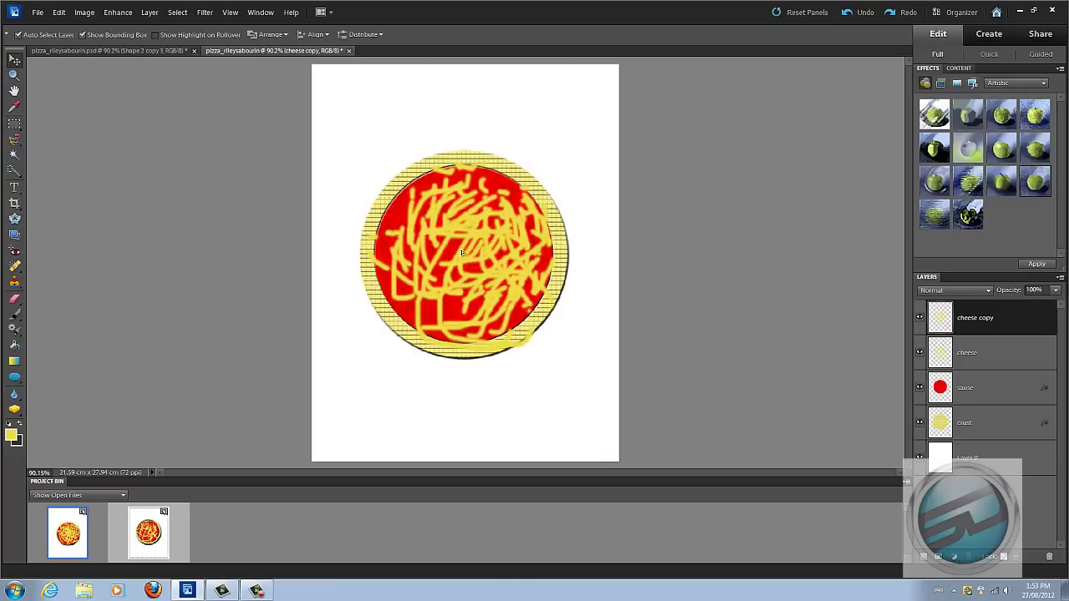
drag(385, 158, 355, 204)
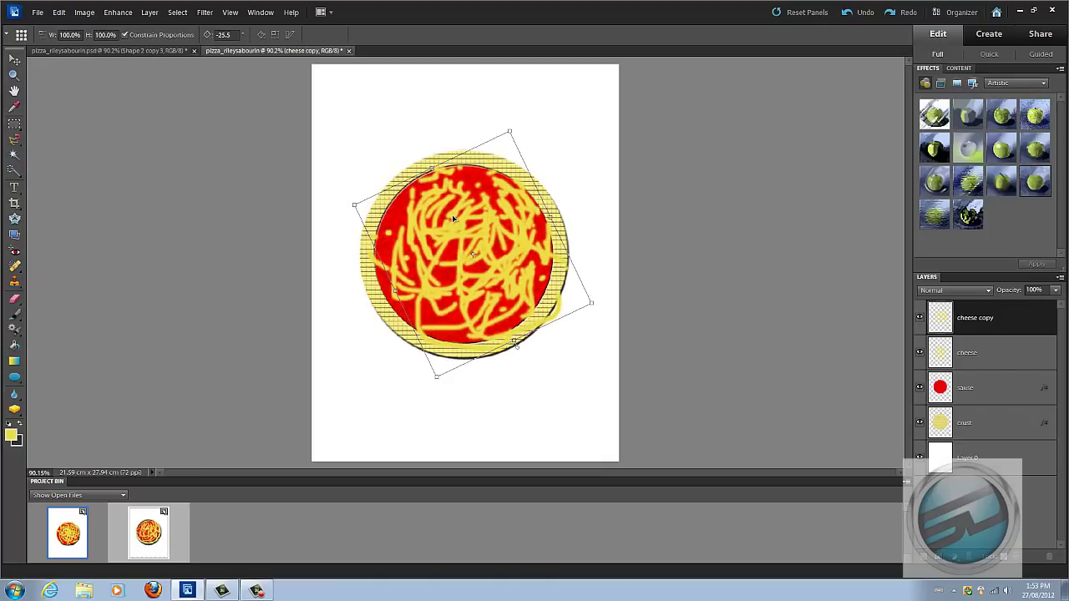
Commit the rotation and erase the stray cheese outside the crust
click(442, 382)
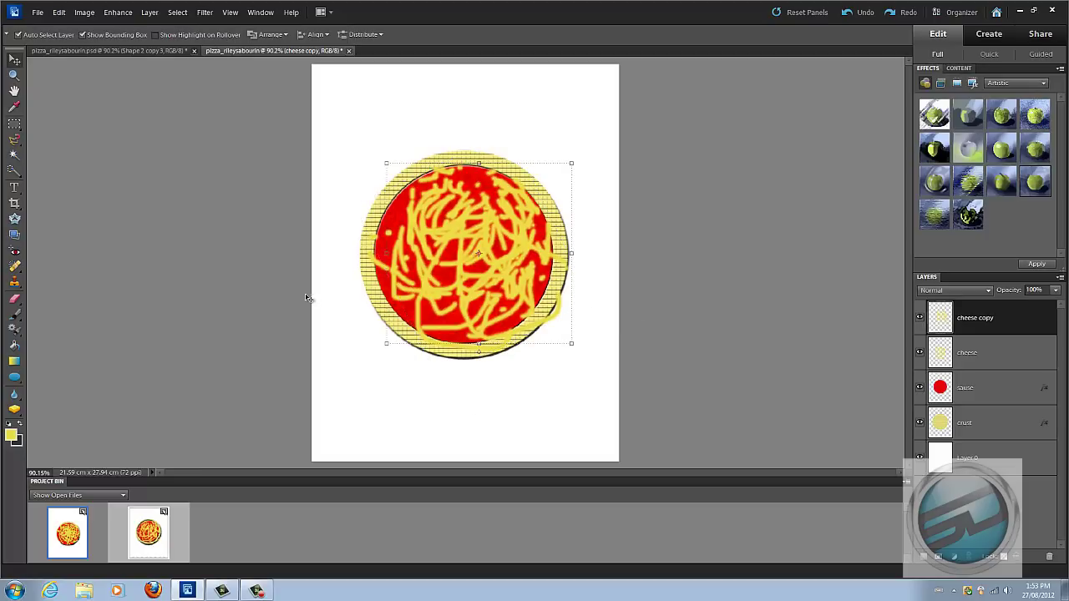
click(14, 298)
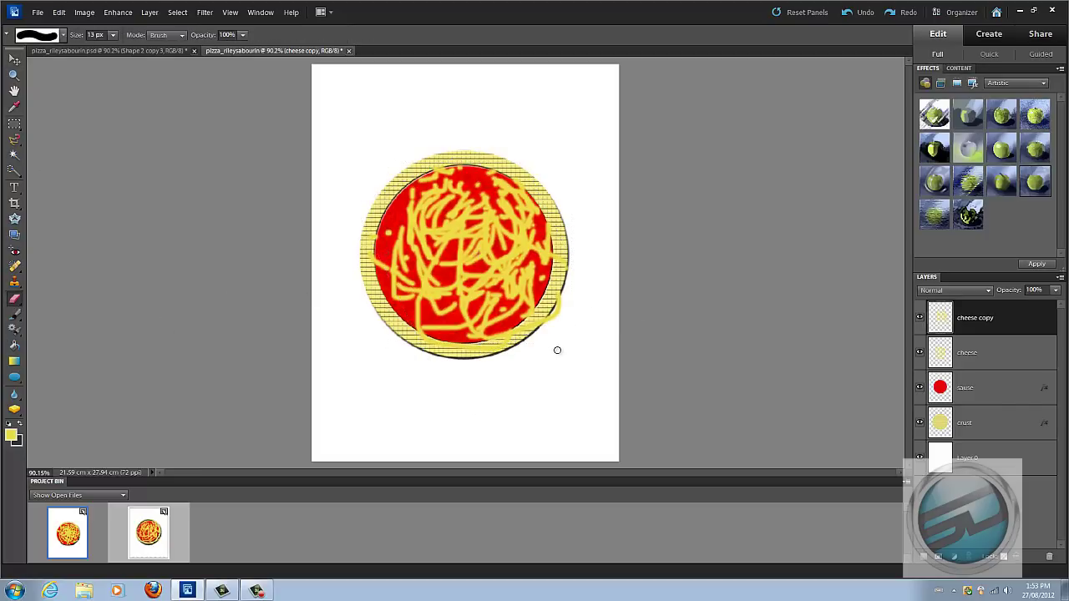
drag(550, 324, 565, 299)
Duplicate to cheese copy 2, shift it left and down, and rotate it about 66°
key(ctrl+j)
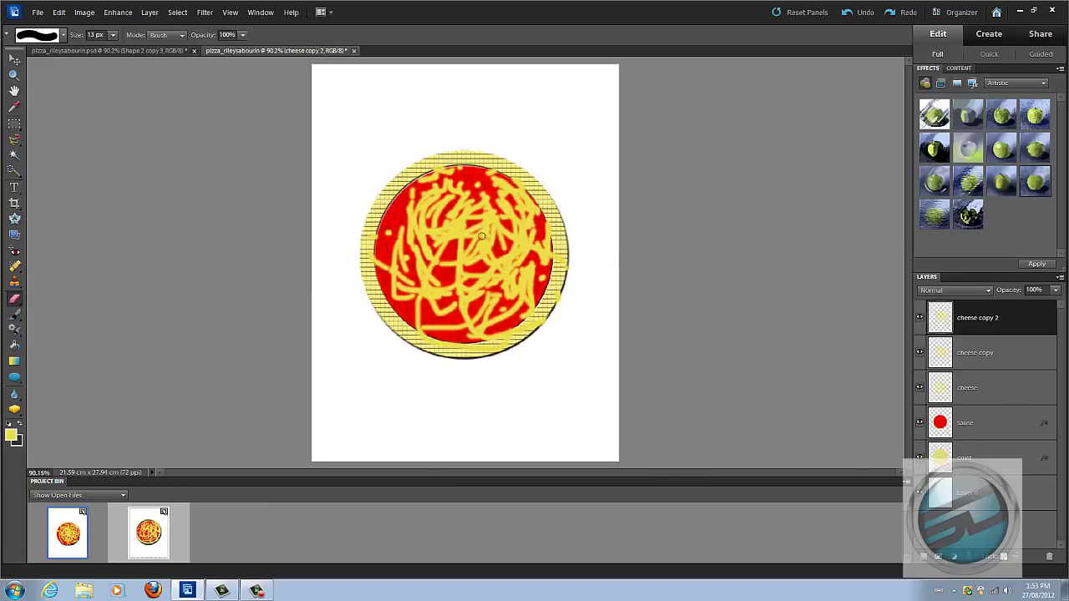
key(v)
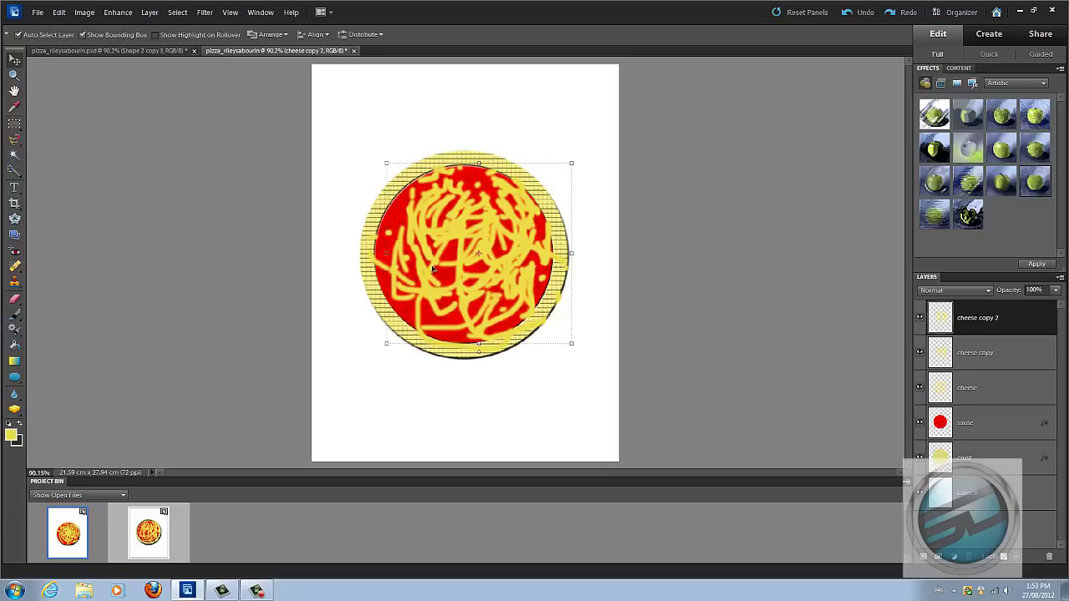
drag(434, 266, 416, 275)
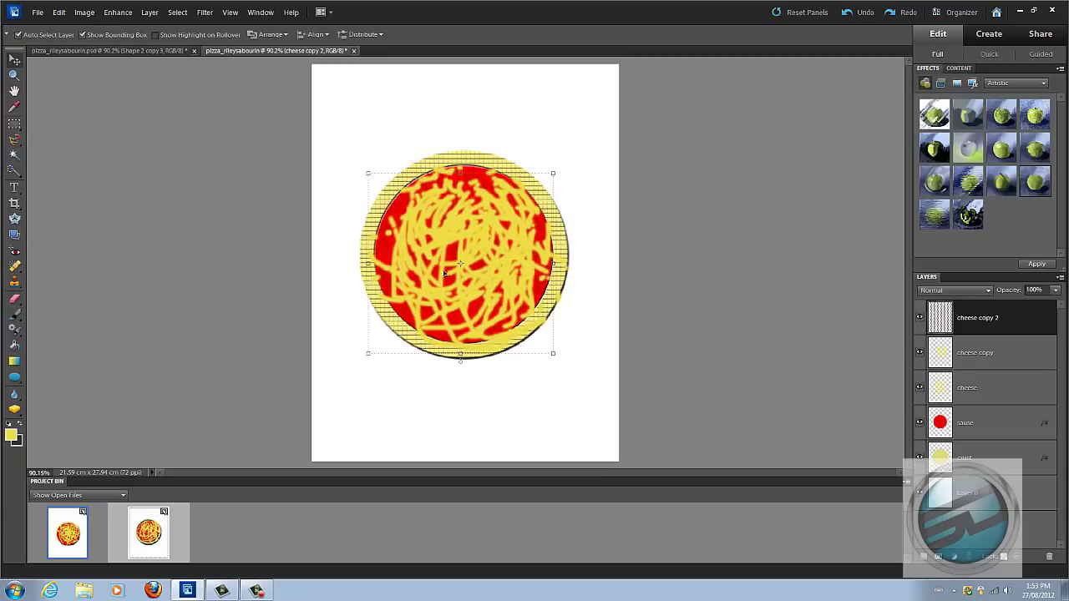
drag(553, 172, 550, 298)
drag(511, 260, 501, 254)
click(411, 384)
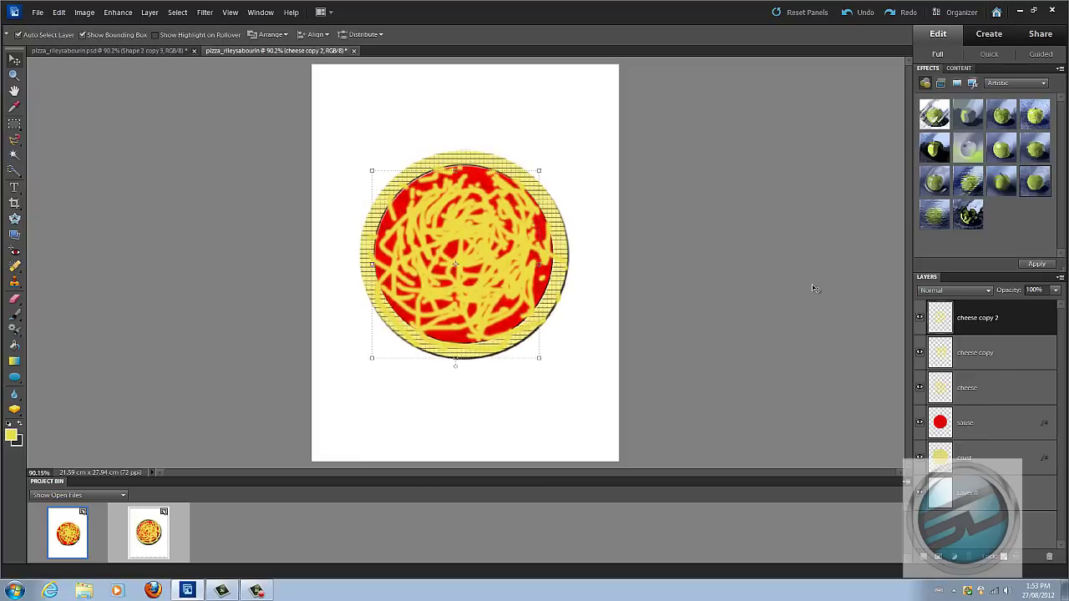
Make the pepperoni layer visible in the other pizza file, then return
click(75, 50)
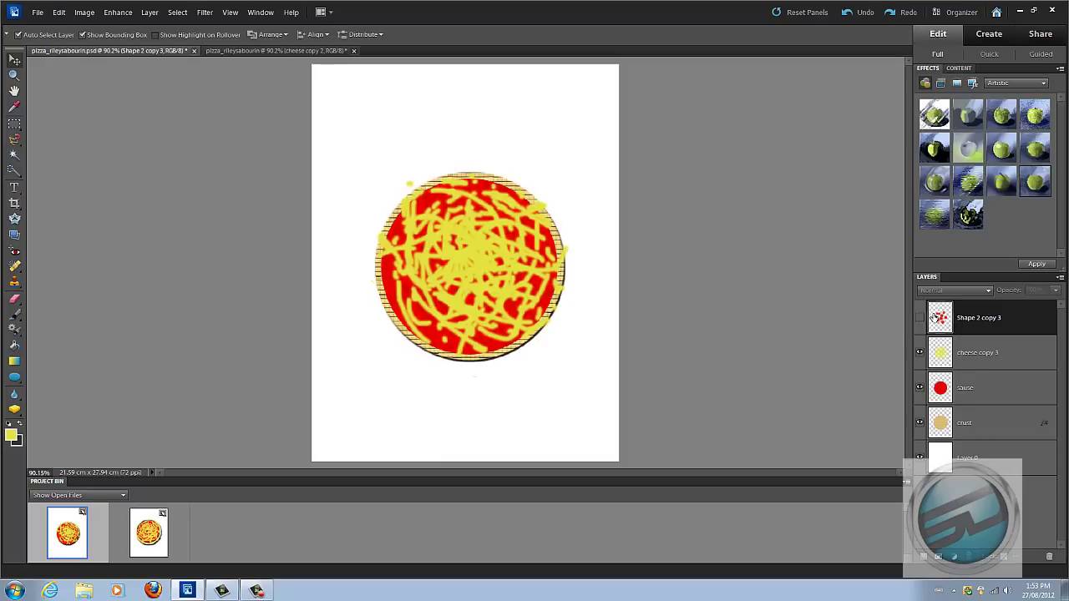
click(920, 318)
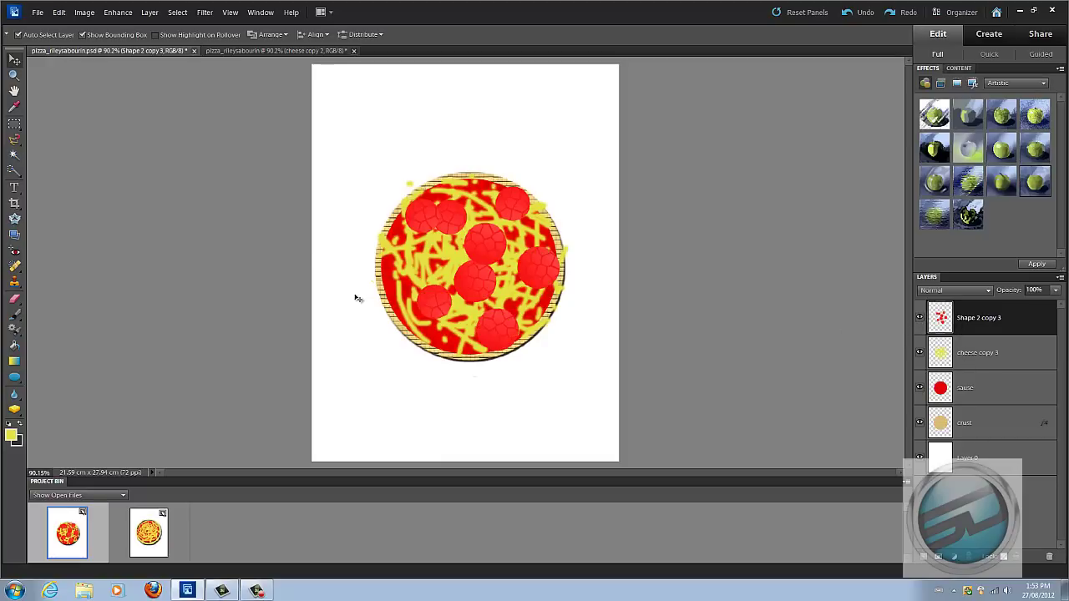
click(237, 51)
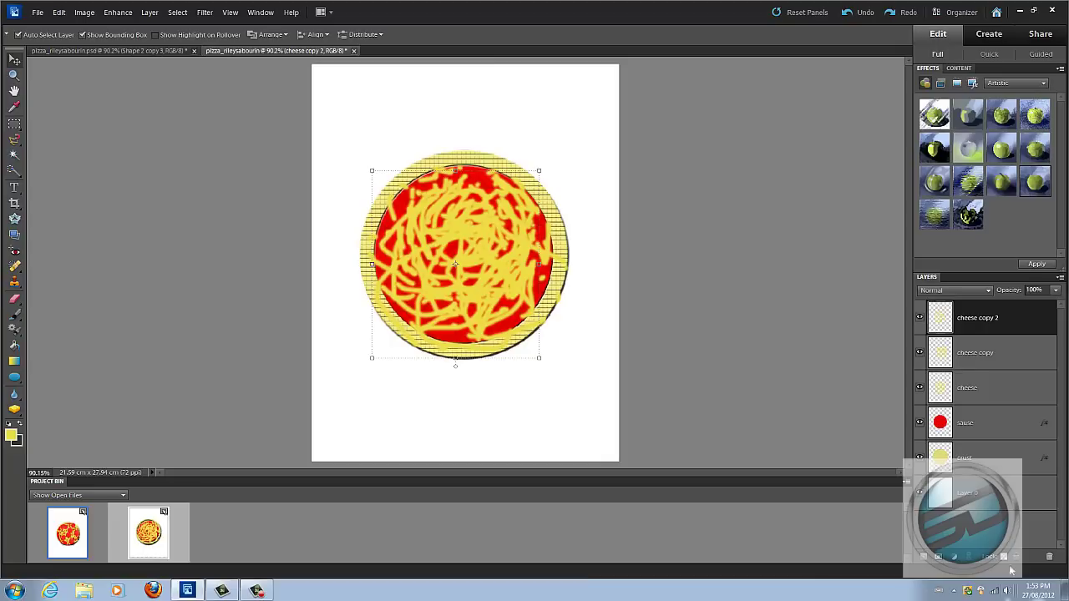
Add a new layer and set the Ellipse tool colour to pure red
click(924, 557)
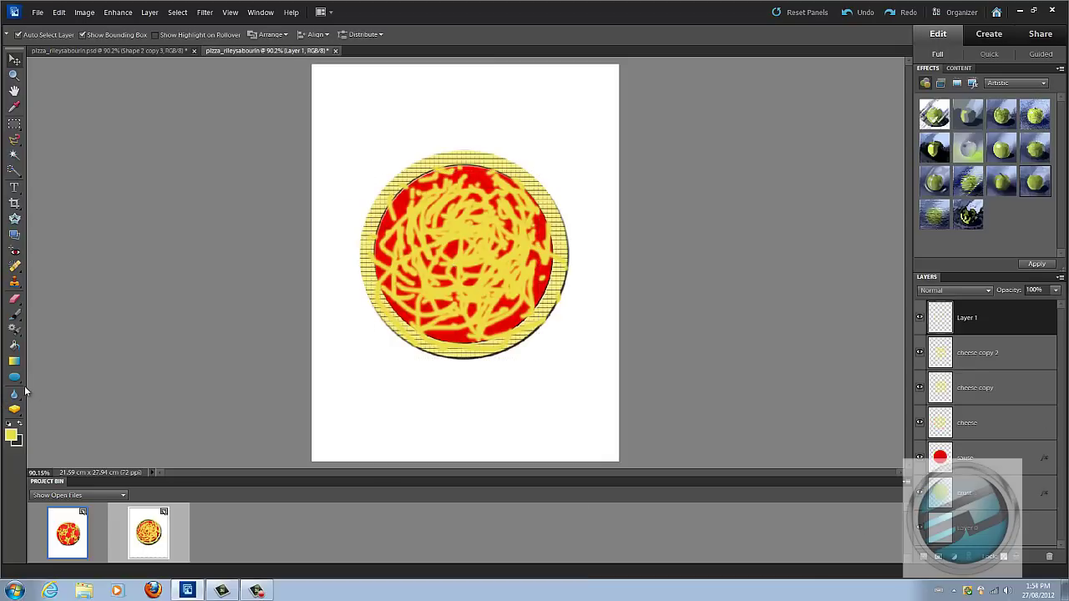
click(15, 379)
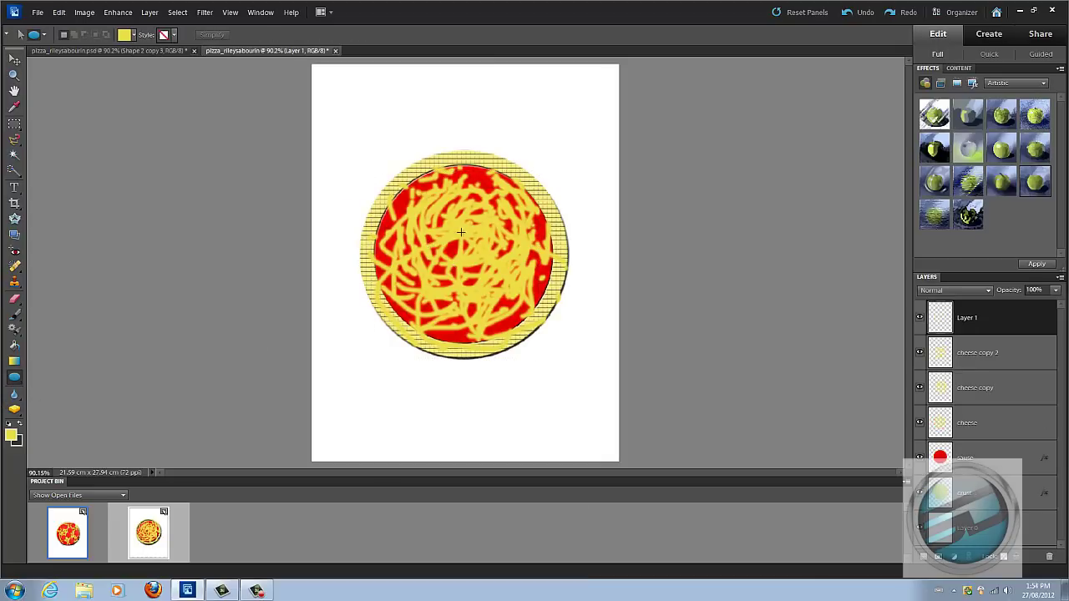
click(124, 35)
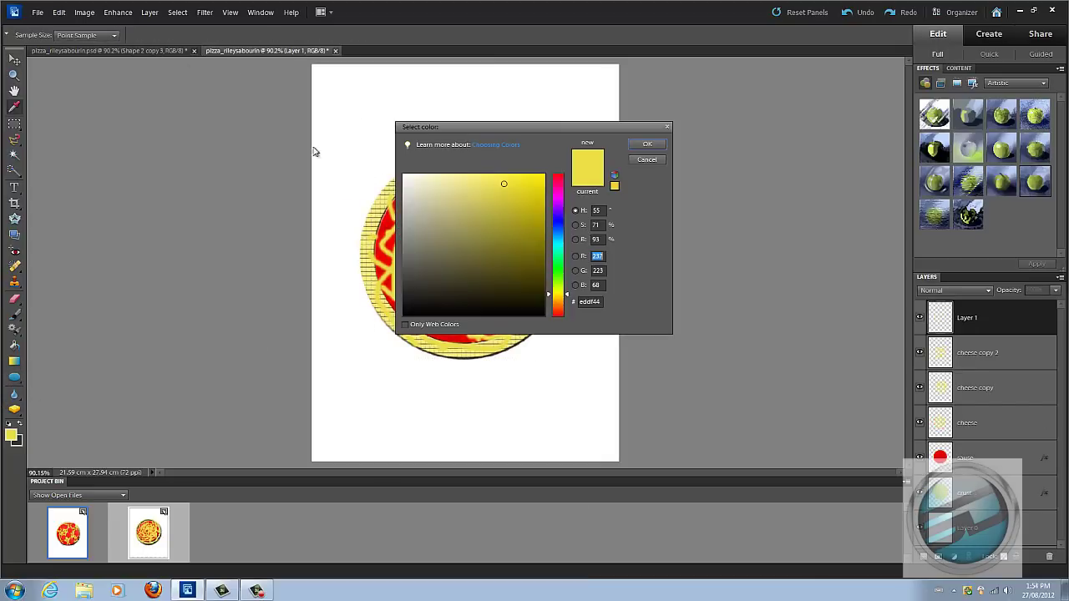
mouse_move(565, 183)
mouse_down()
mouse_move(564, 167)
mouse_move(526, 192)
mouse_up()
click(536, 185)
click(647, 145)
Draw red pepperoni circles across the pizza, redrawing the centre one
drag(414, 196, 520, 304)
drag(506, 201, 545, 236)
drag(407, 256, 478, 337)
drag(469, 233, 502, 263)
key(ctrl+z)
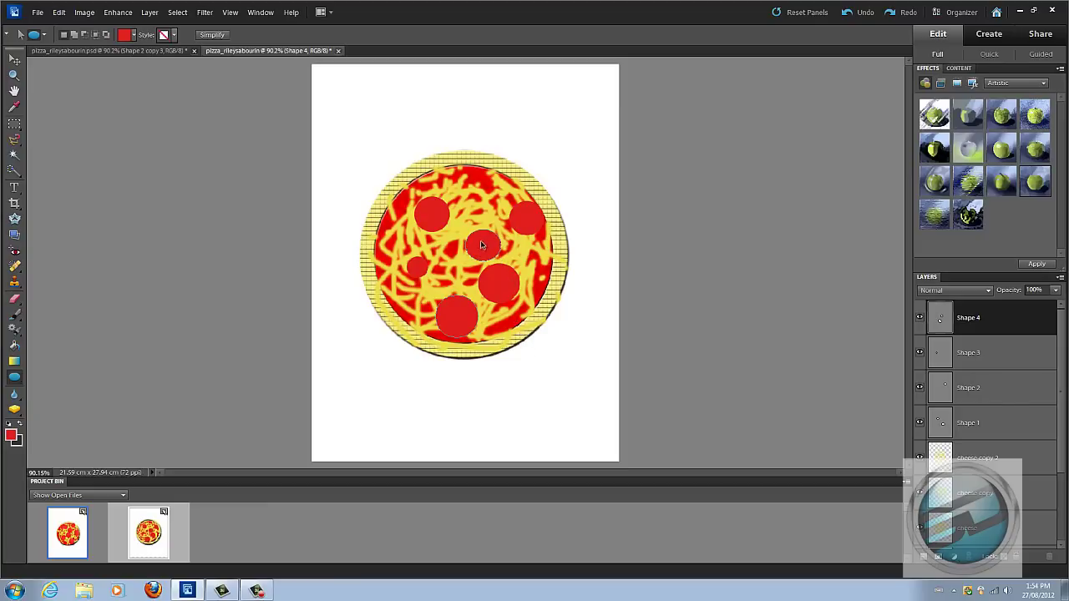
key(ctrl+z)
drag(470, 231, 503, 266)
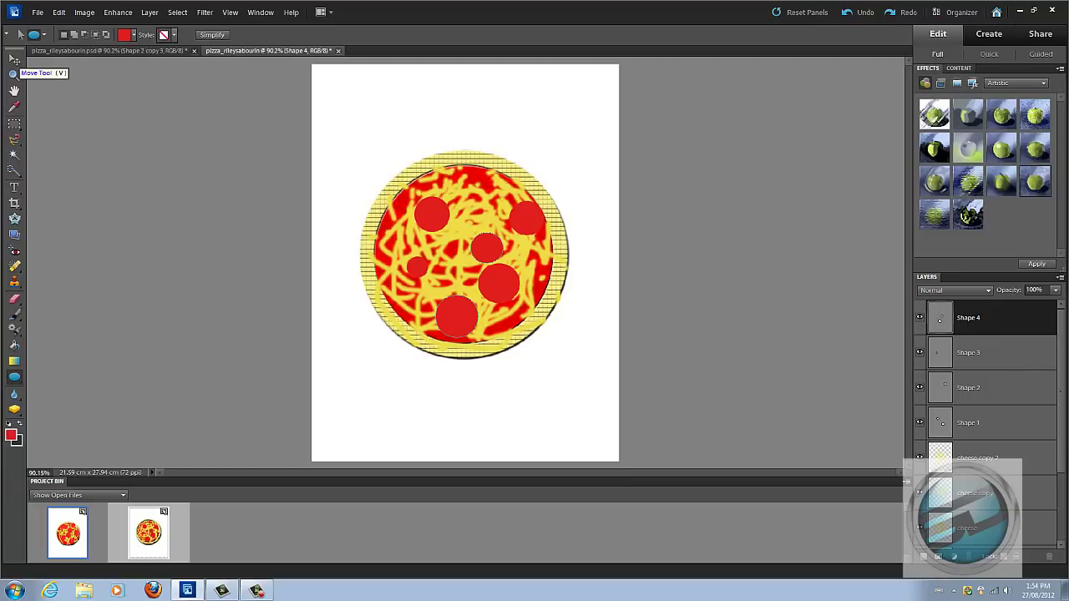
Merge Shape 1 through Shape 4 into one layer and nudge the pepperoni slightly left and down
click(996, 431)
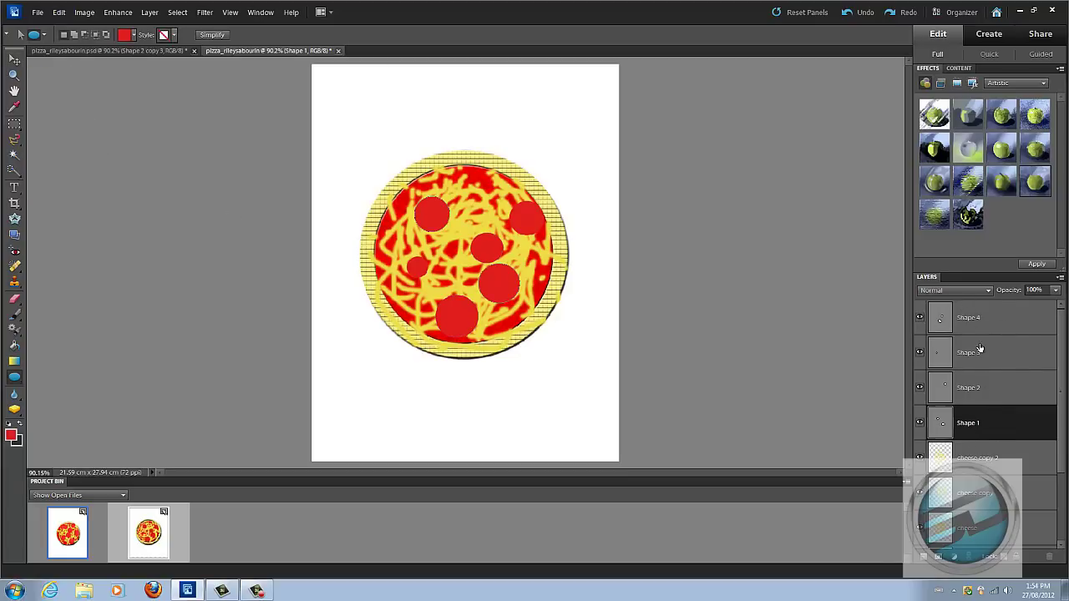
click(977, 327)
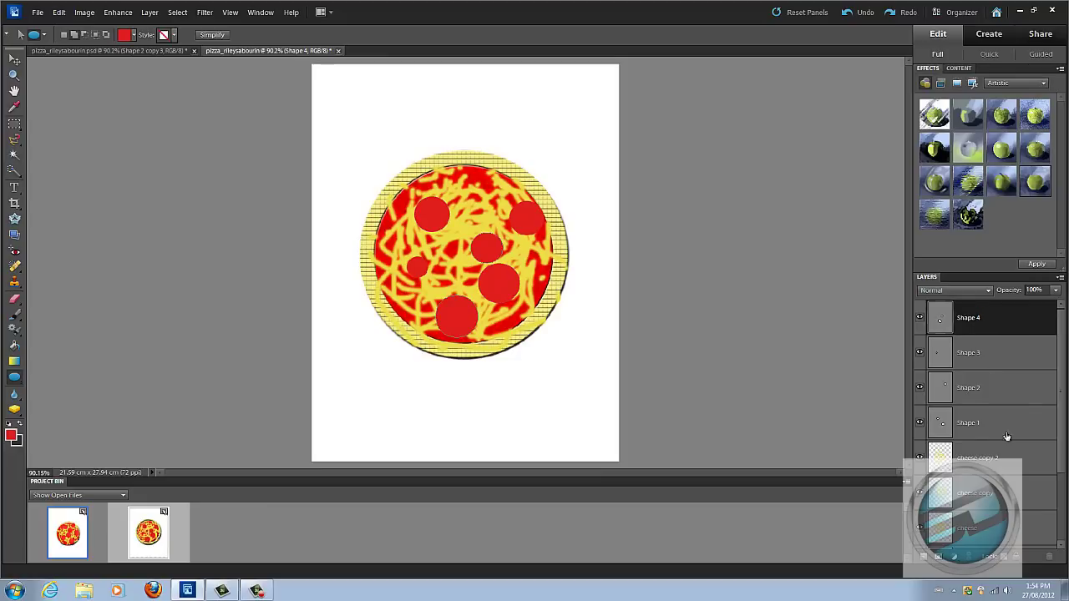
shift+click(959, 427)
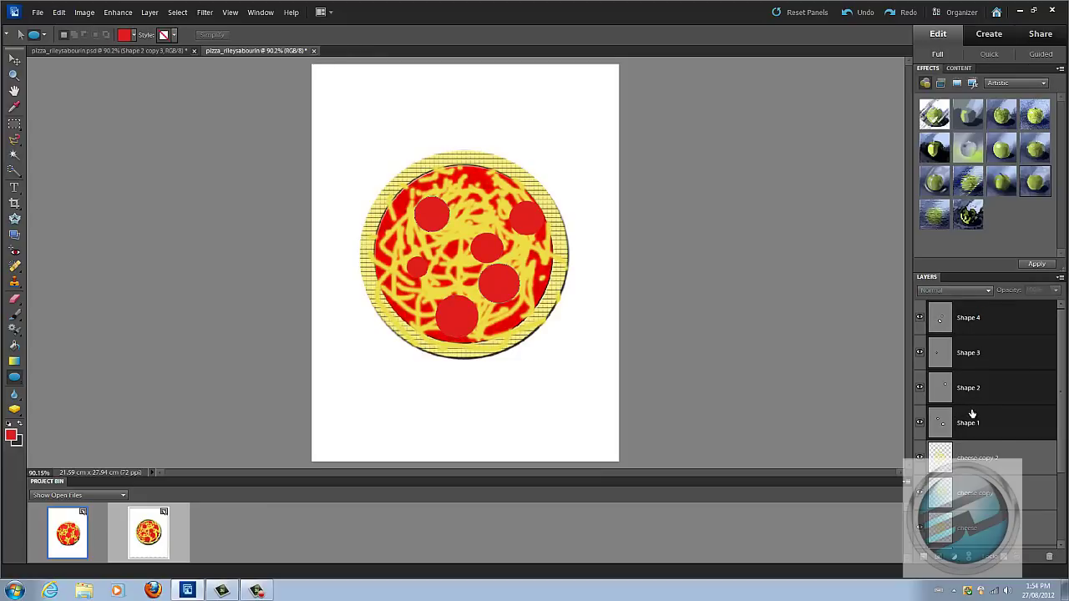
right_click(972, 399)
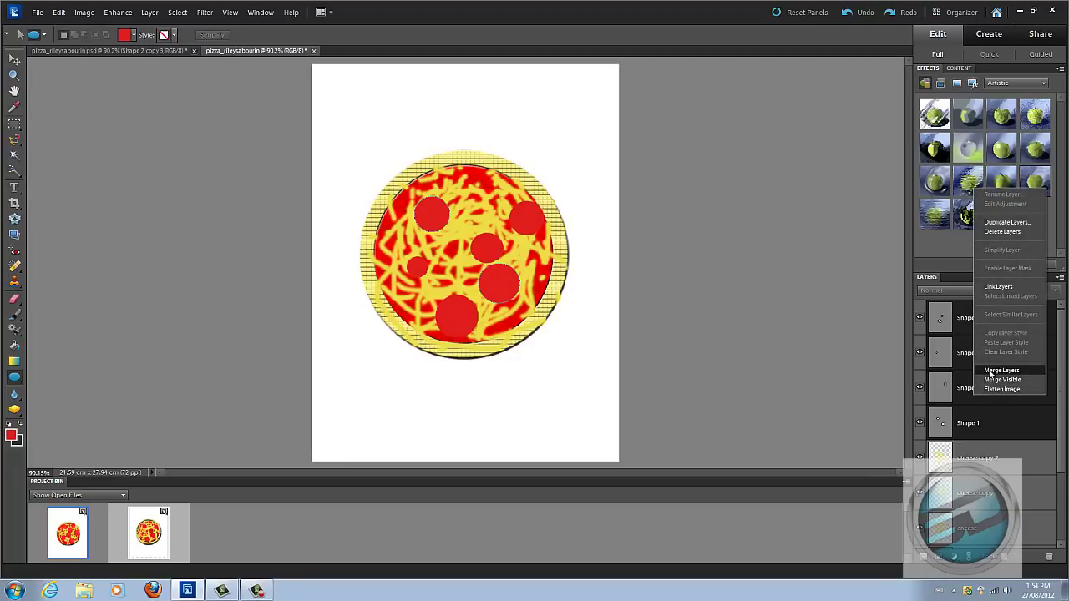
click(995, 370)
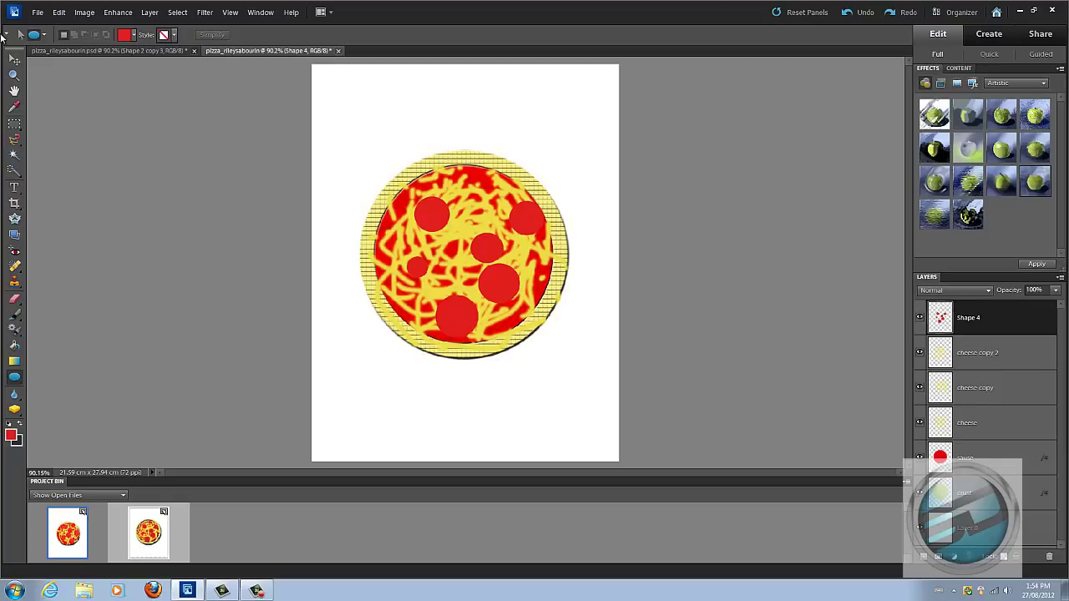
click(16, 61)
mouse_move(524, 220)
mouse_down()
mouse_move(468, 250)
mouse_move(572, 230)
mouse_move(522, 216)
mouse_up()
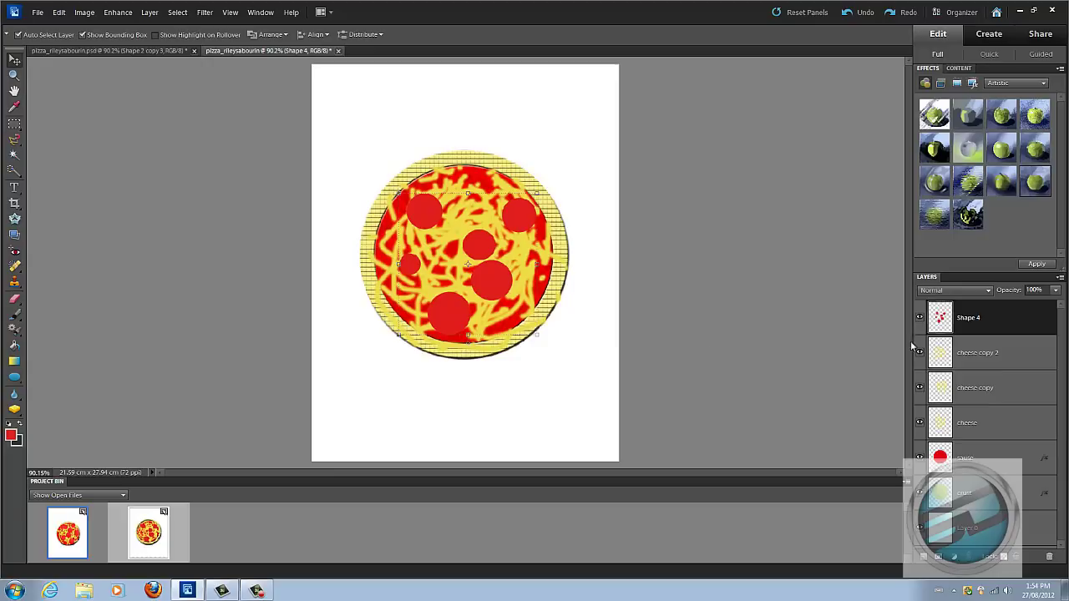
Apply a raised bevel style to the merged pepperoni layer
click(939, 84)
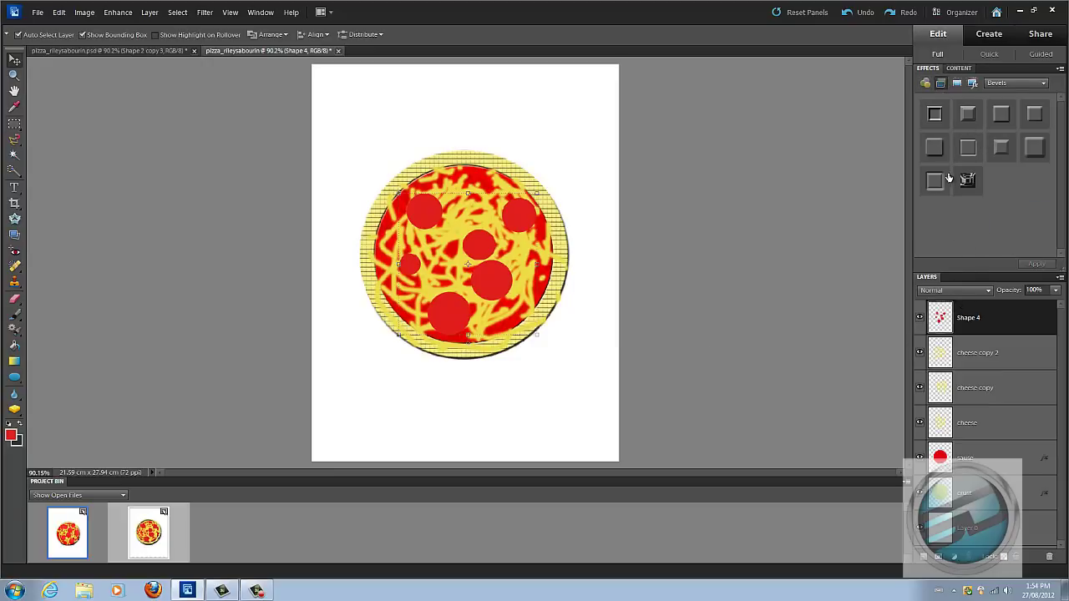
click(1037, 265)
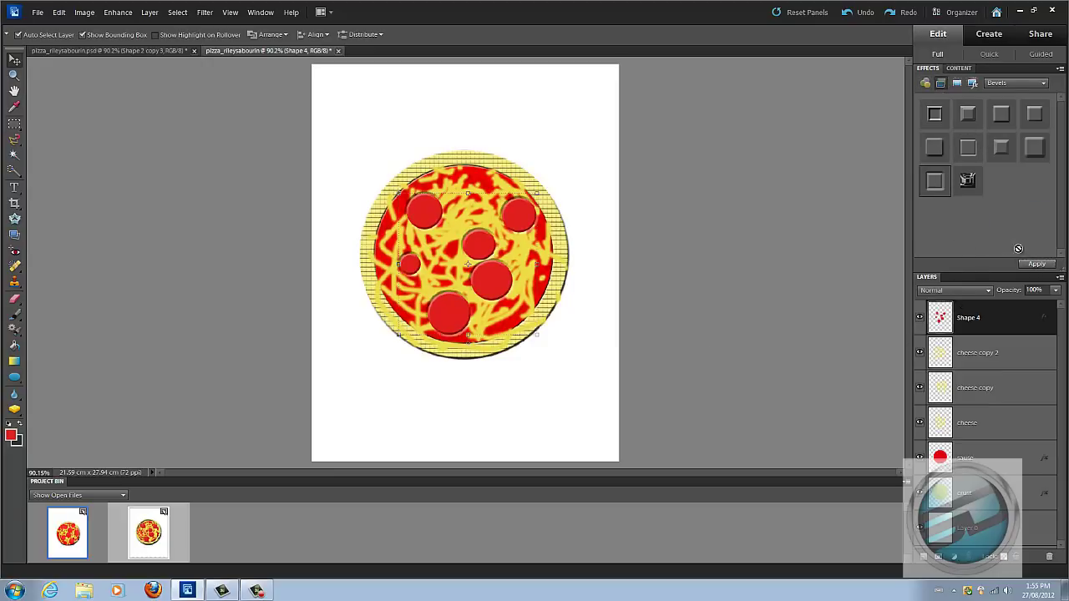
click(993, 122)
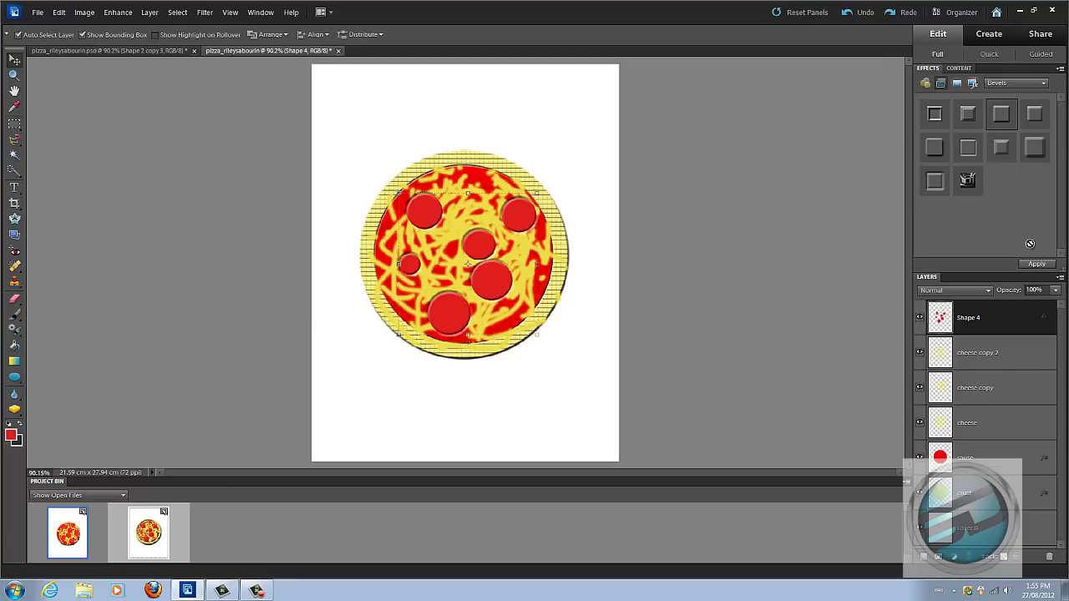
click(1034, 264)
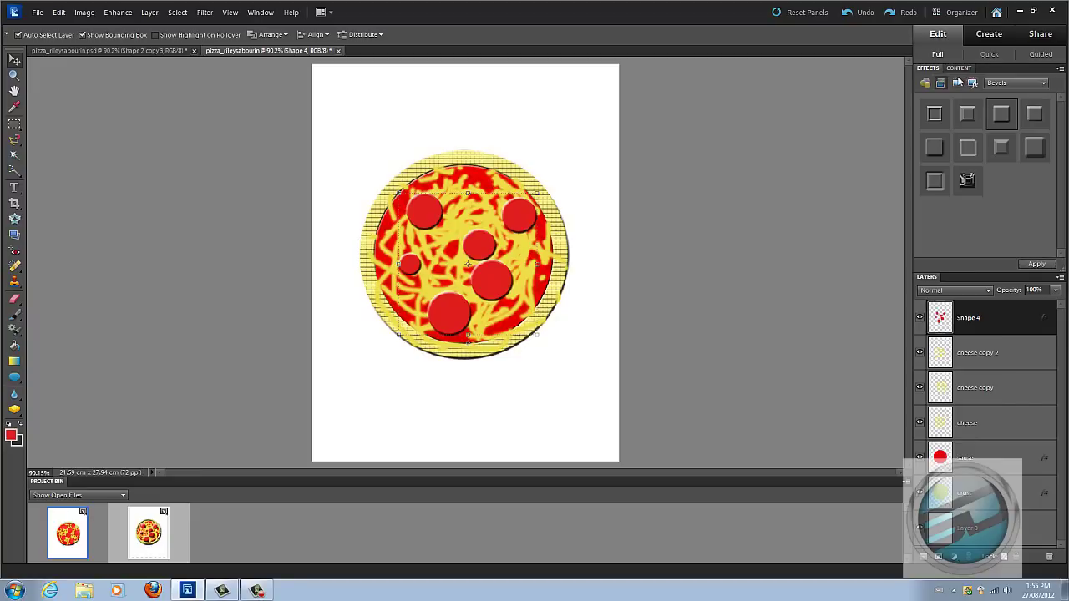
Apply a Sketch category filter to the pepperoni
click(925, 84)
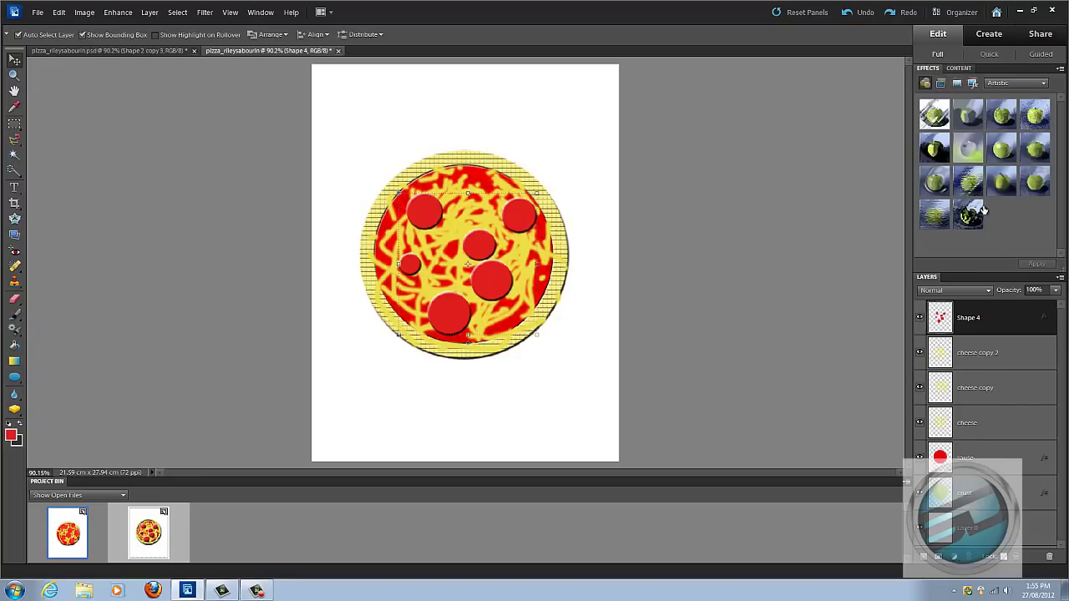
click(1005, 148)
click(1025, 182)
click(1039, 158)
click(1015, 84)
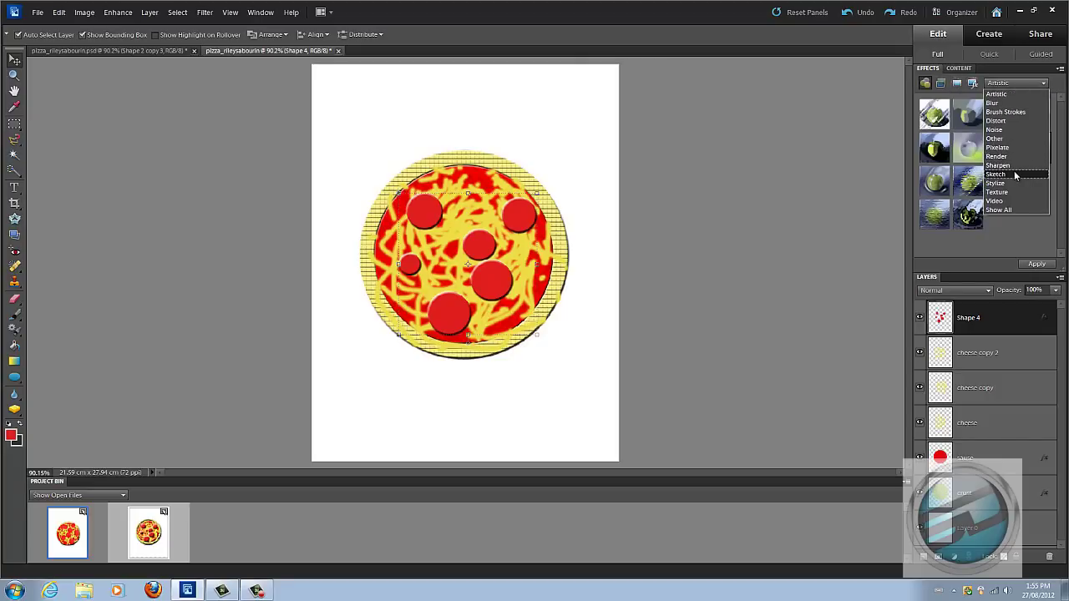
click(1014, 174)
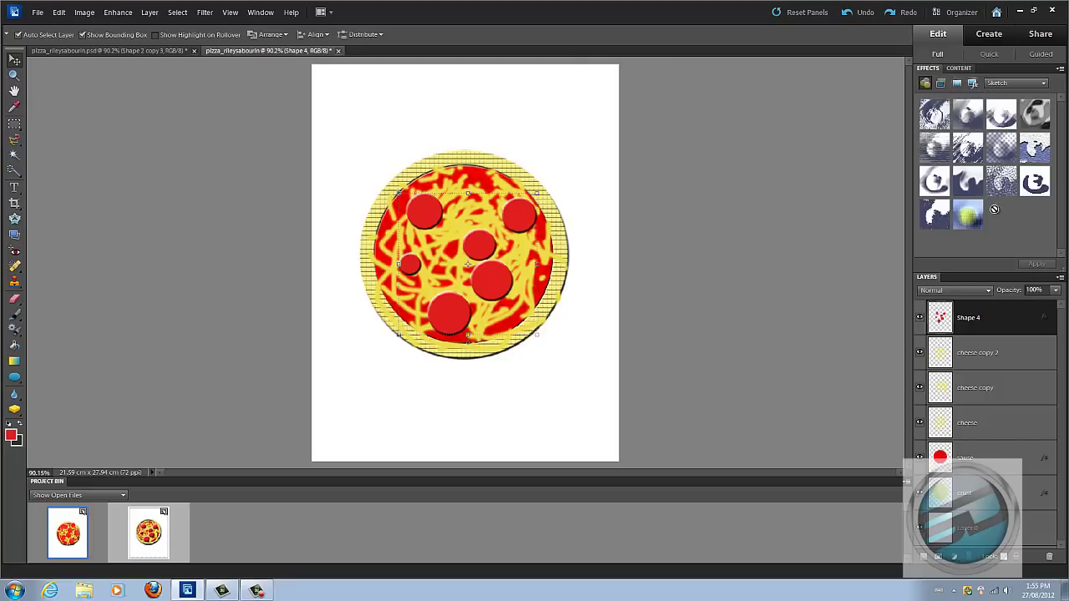
click(1037, 264)
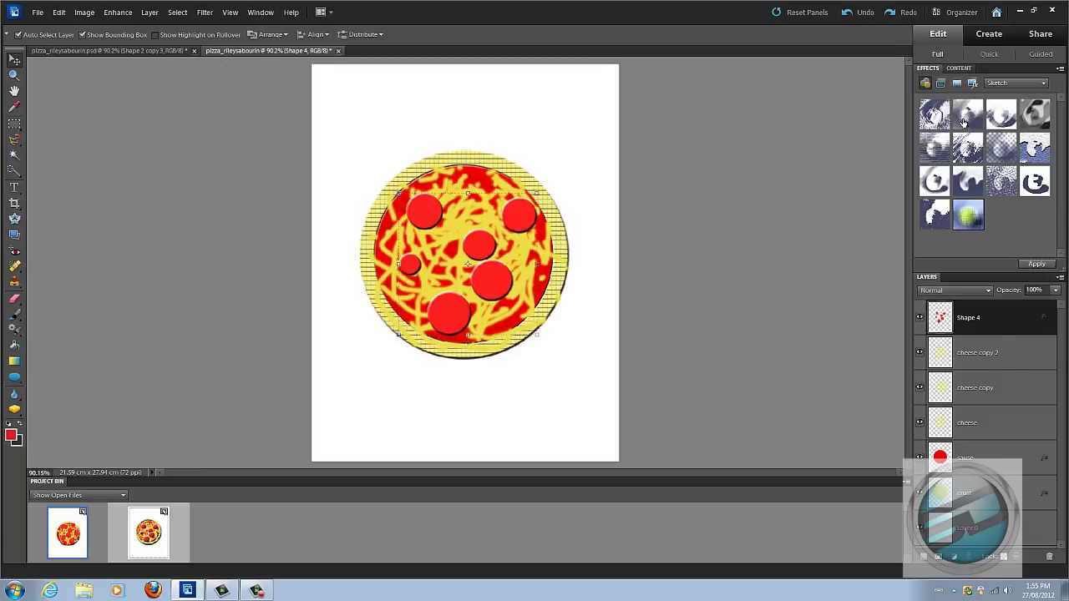
Apply two Texture filters in turn to the pepperoni slices, ending with a cracked, tiled surface
click(1015, 82)
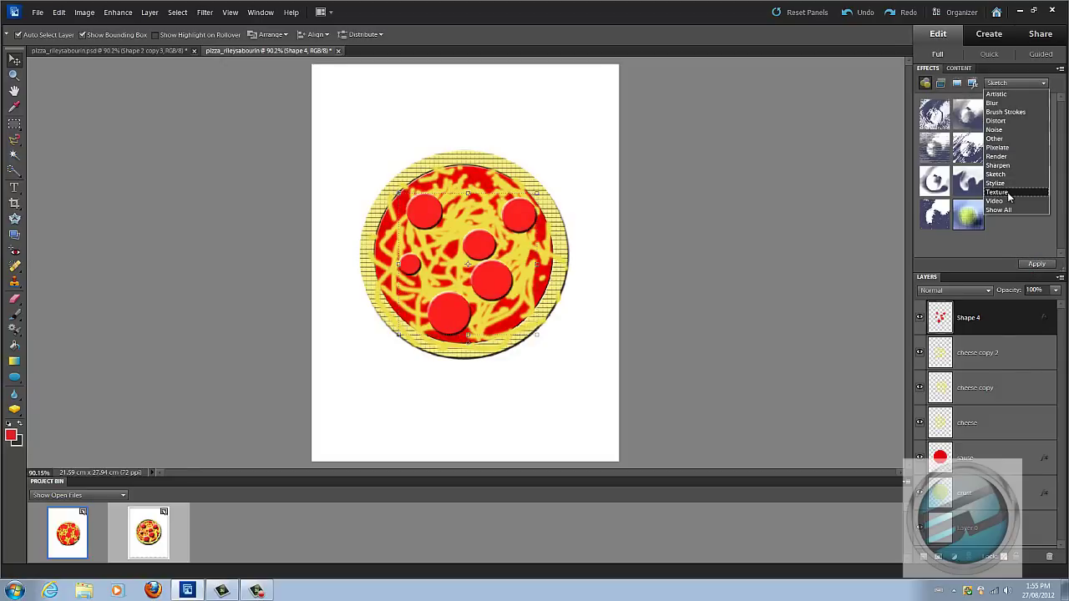
click(1010, 194)
click(1003, 125)
click(1032, 265)
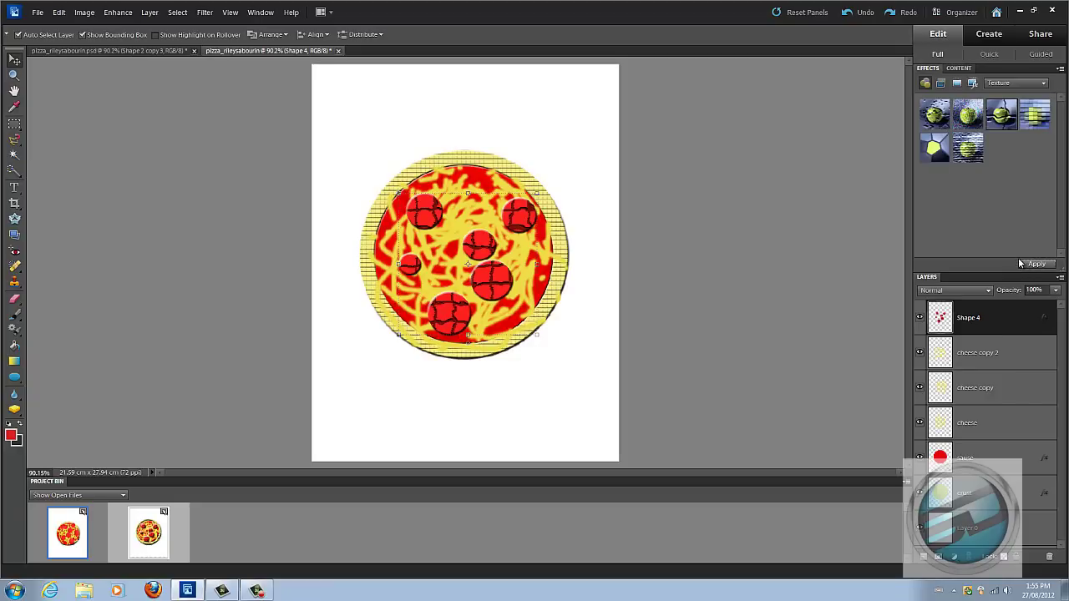
click(954, 159)
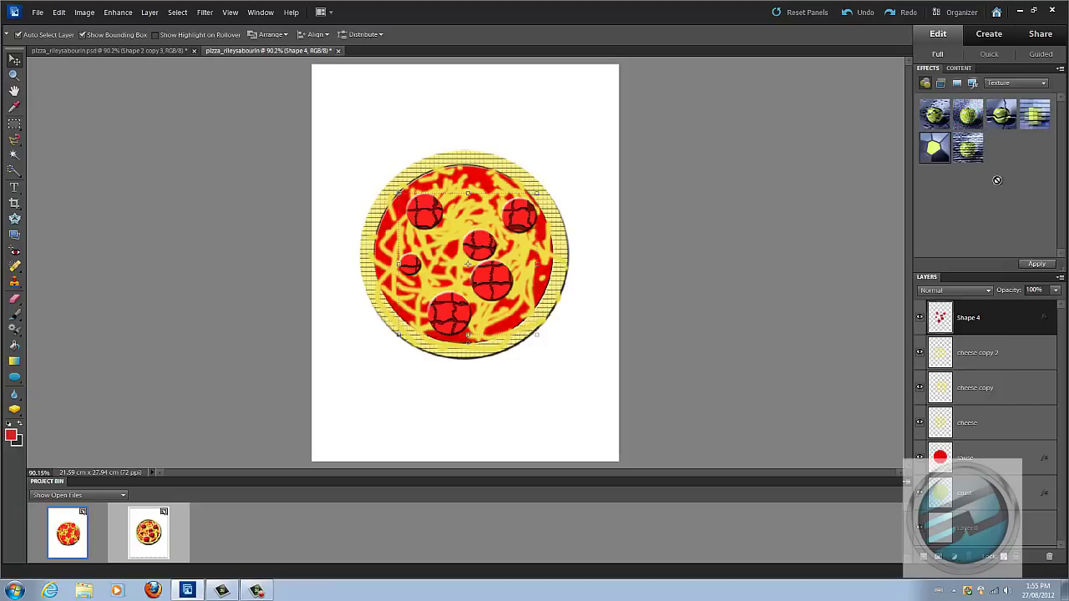
click(1034, 264)
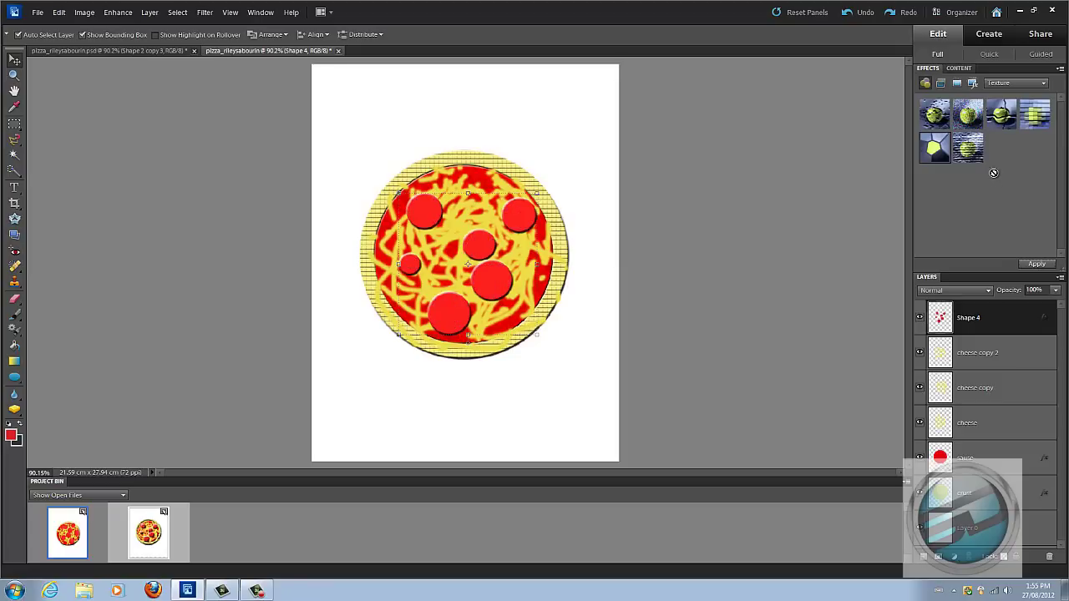
click(1042, 265)
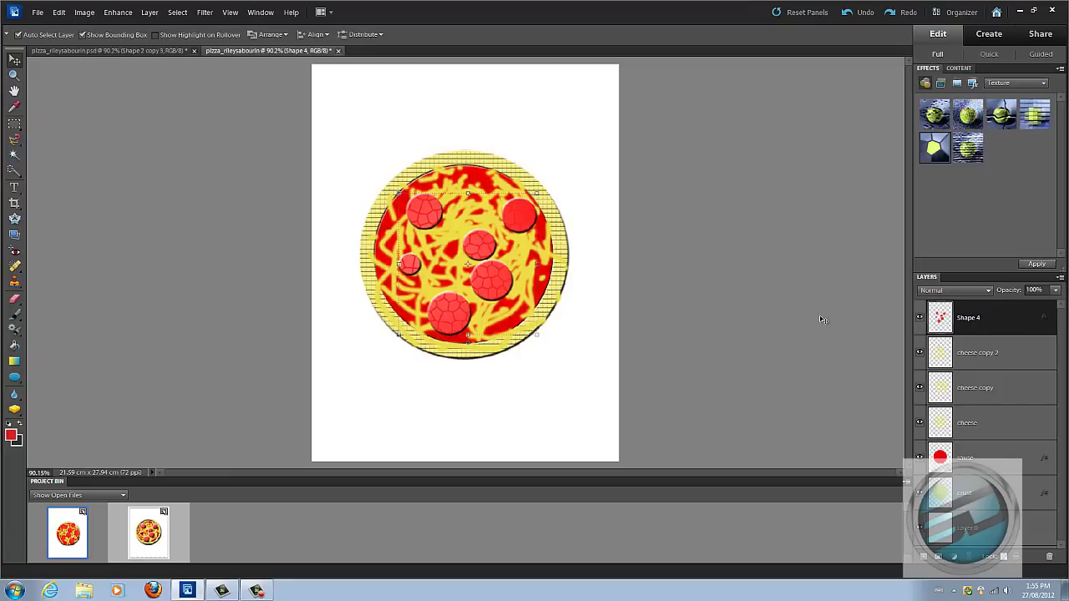
Rename the pepperoni layer to 'pep'
right_click(970, 320)
click(973, 327)
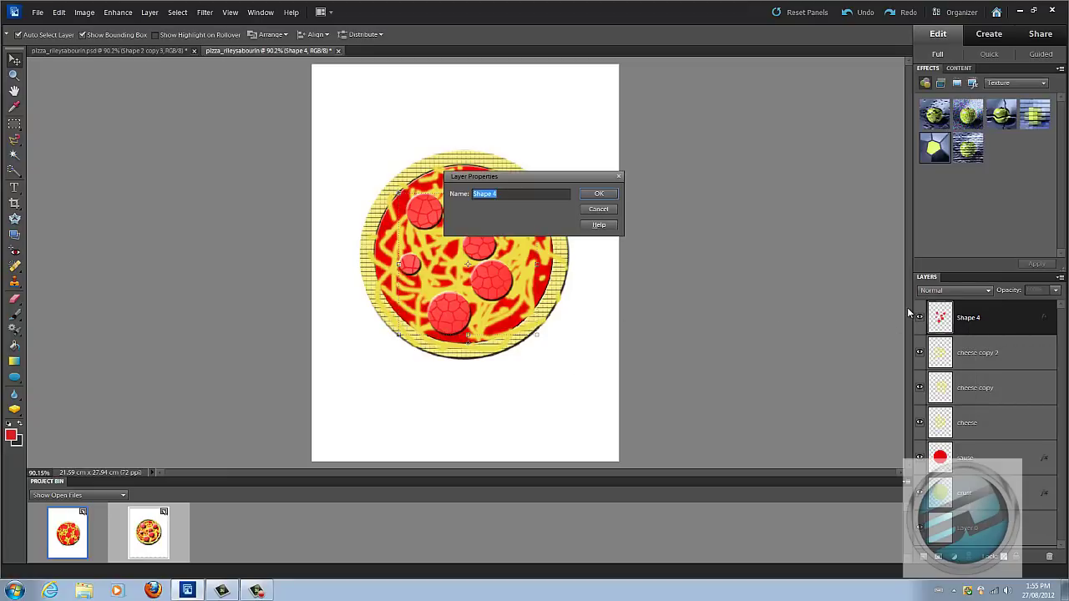
text(pep)
key(Return)
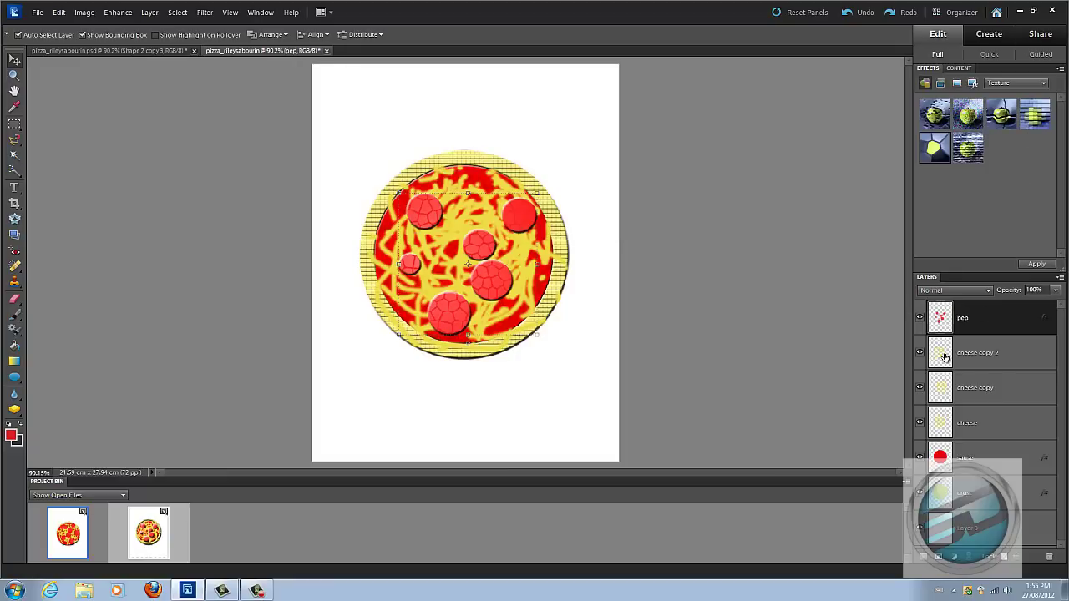
Merge cheese, cheese copy and cheese copy 2 into one layer and reposition it on the pizza
click(971, 356)
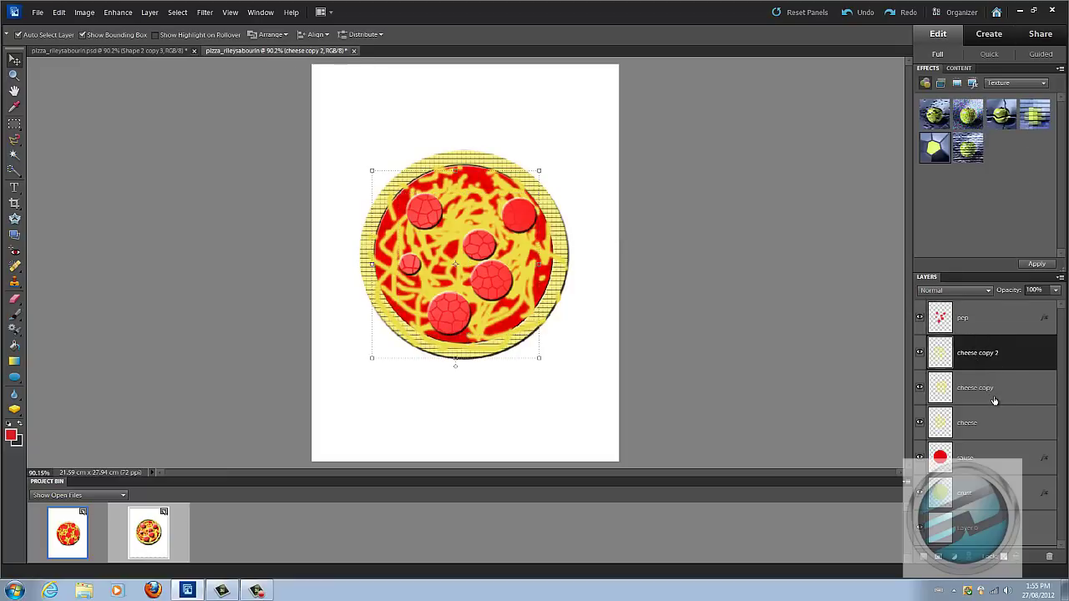
click(993, 396)
click(988, 423)
click(969, 315)
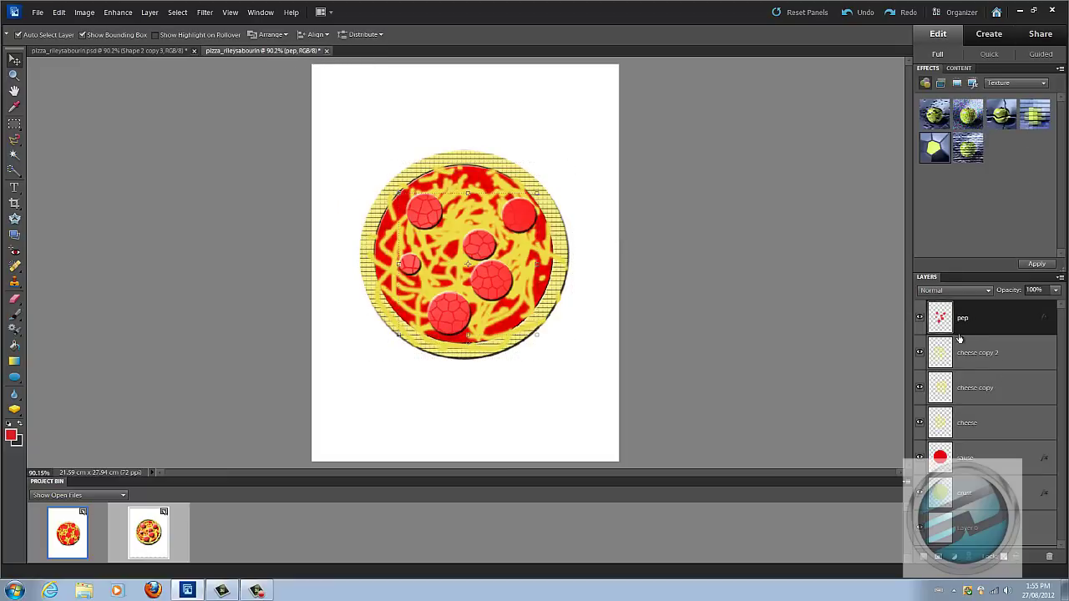
click(956, 359)
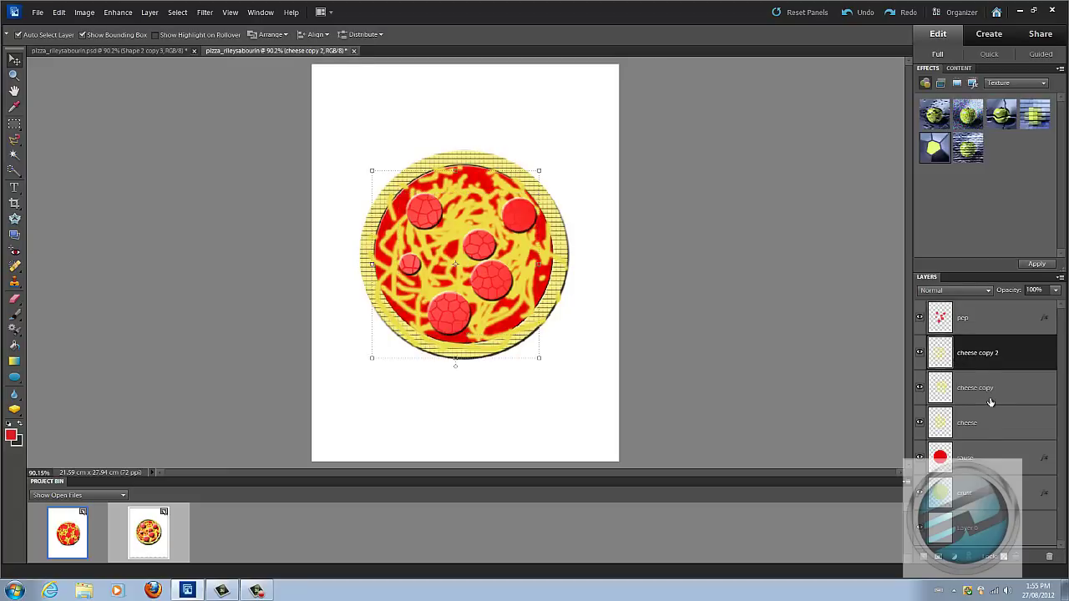
shift+click(981, 430)
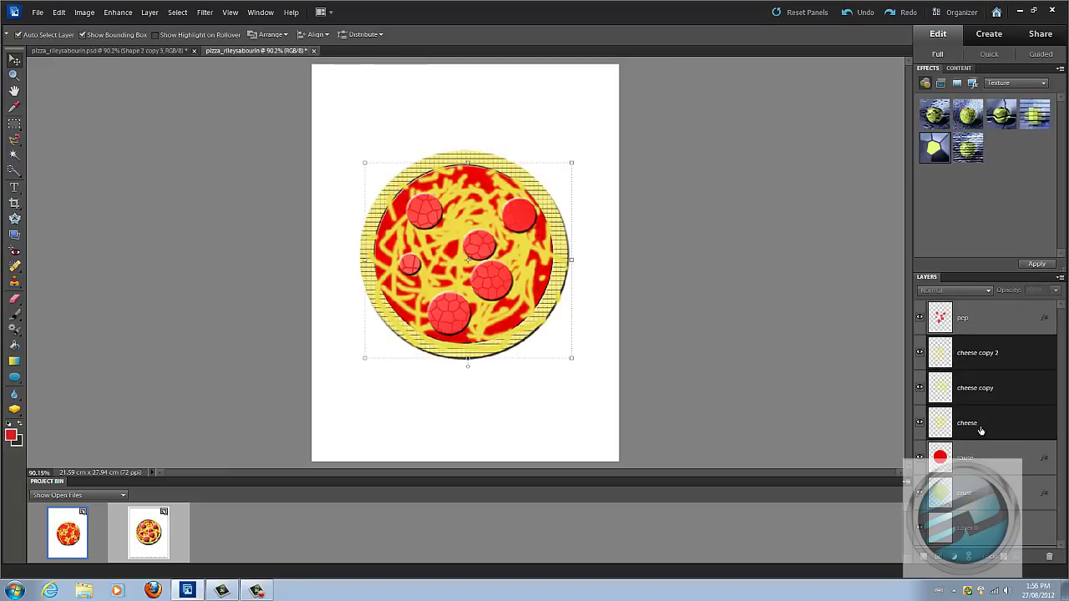
right_click(981, 430)
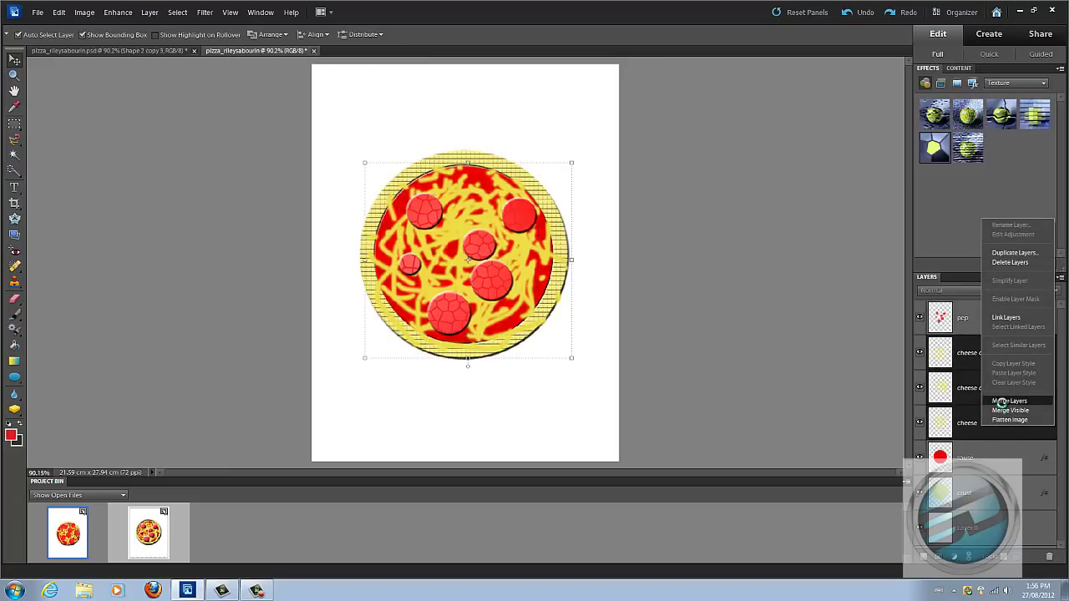
click(1012, 404)
drag(466, 261, 444, 215)
click(459, 266)
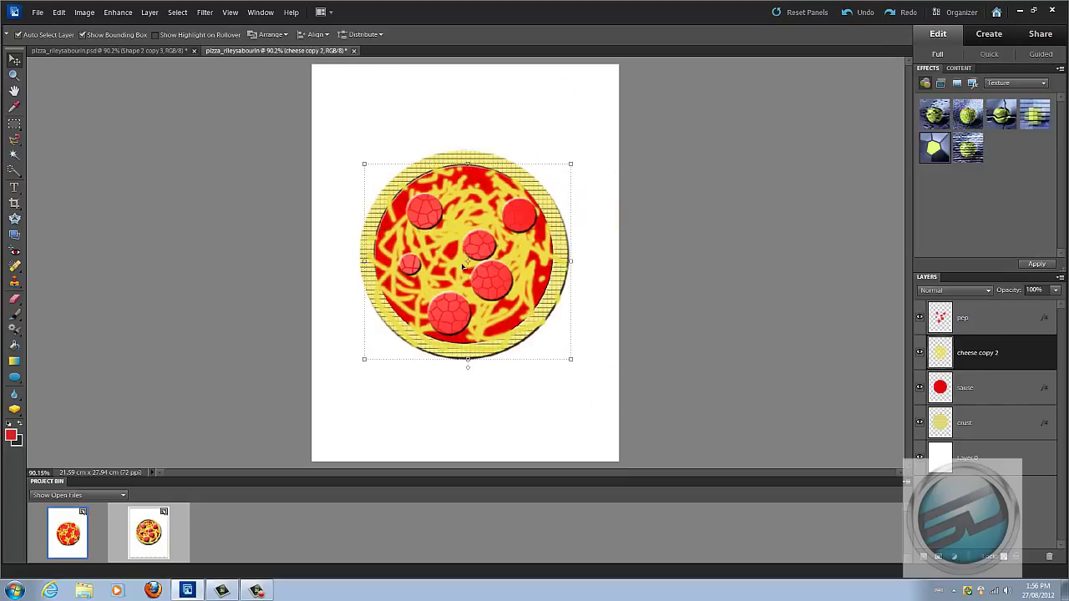
Rename the merged layer to 'cheese' by deleting its 'copy 2' suffix
right_click(988, 359)
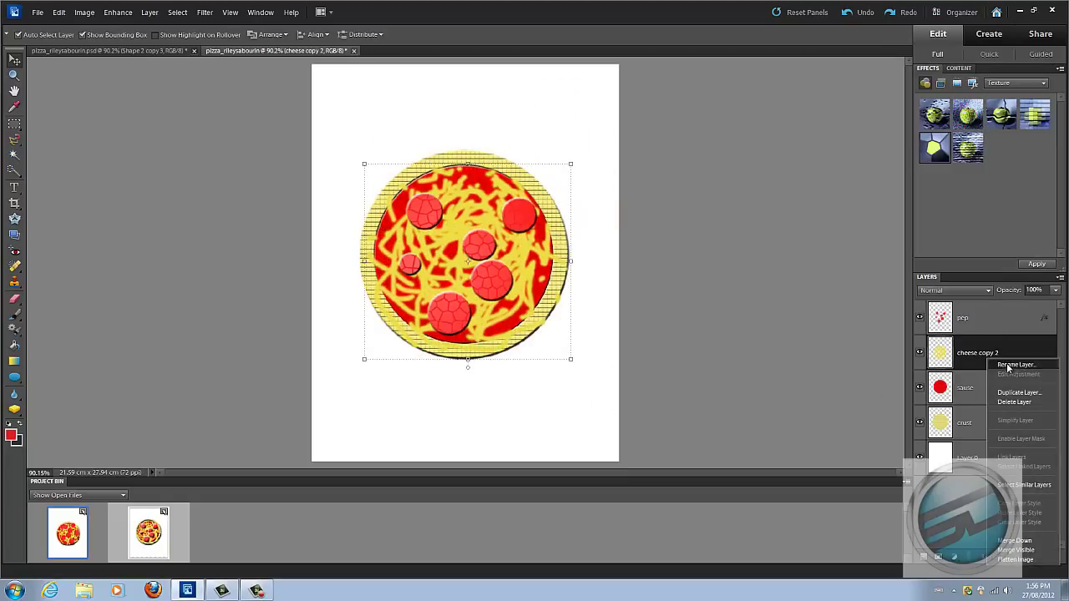
click(1012, 366)
drag(521, 197, 493, 205)
key(BackSpace)
key(Return)
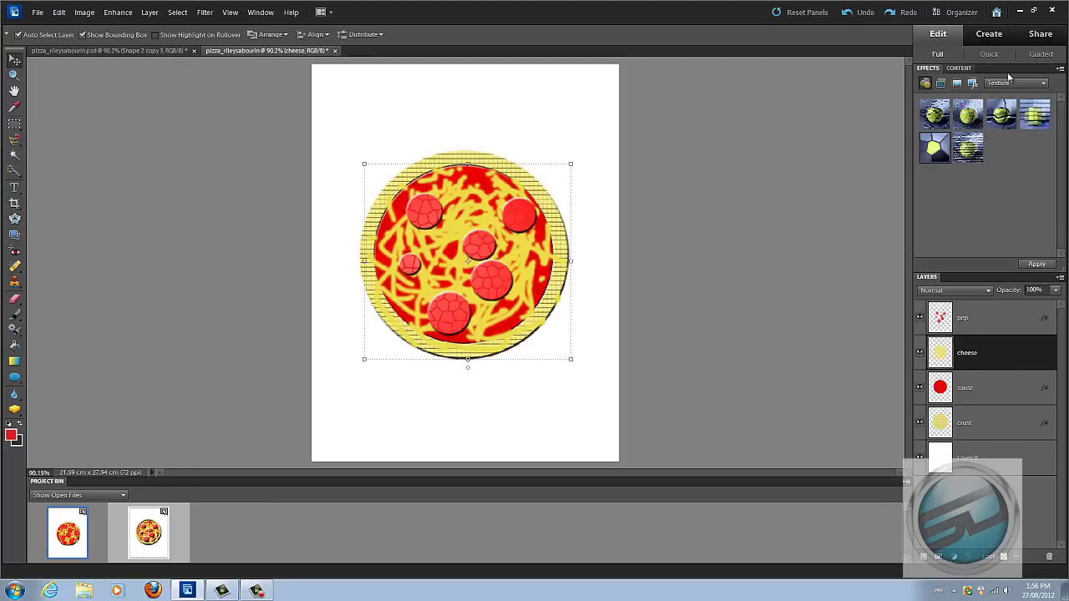
Apply a brighter Bevels layer style to the cheese layer
click(940, 84)
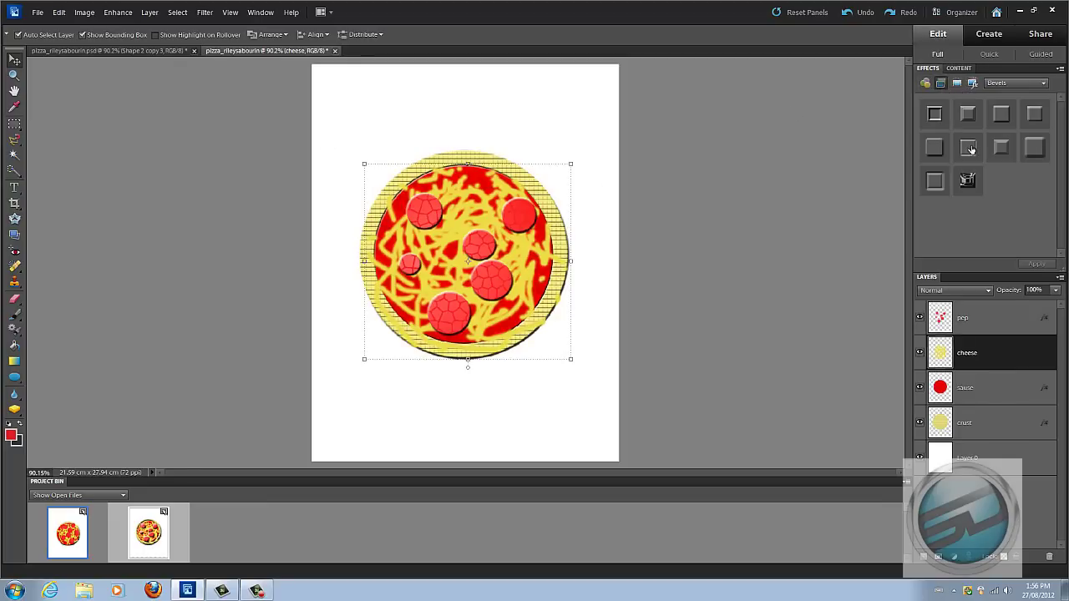
click(1005, 122)
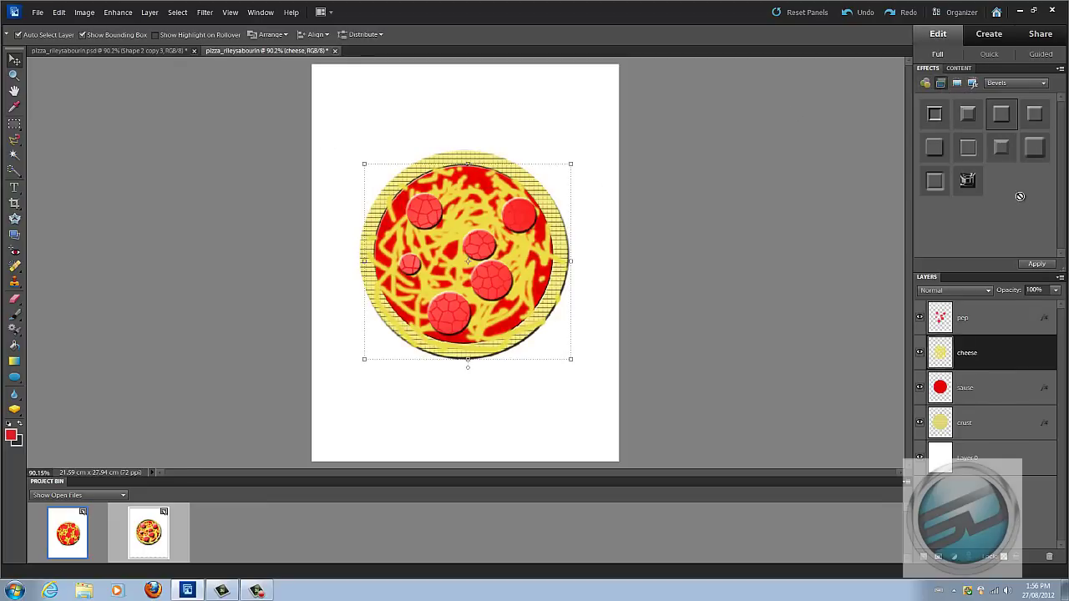
click(1045, 265)
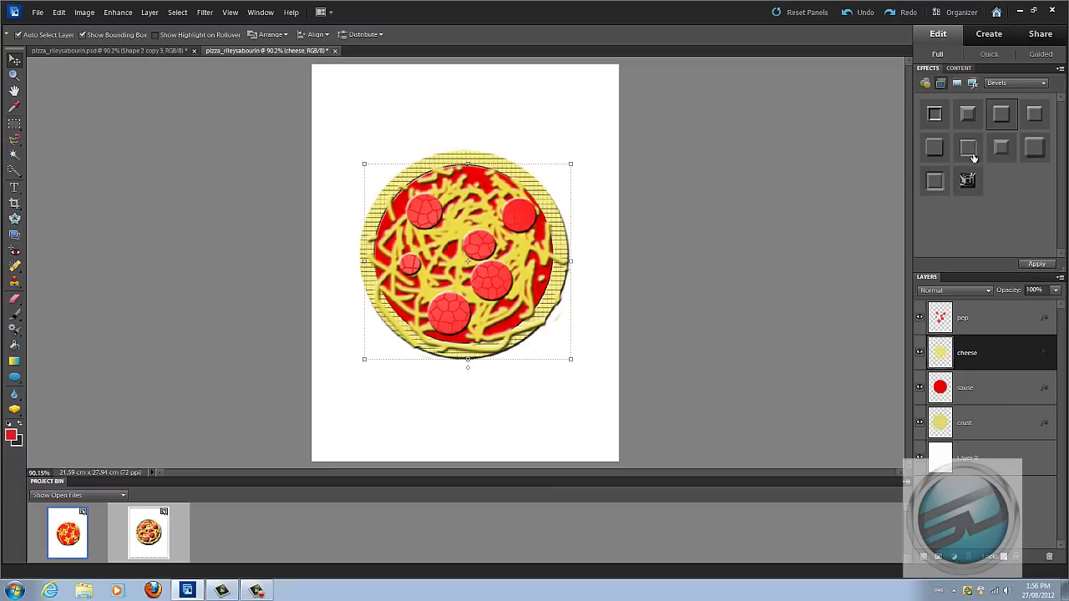
drag(943, 152, 1005, 237)
click(1036, 264)
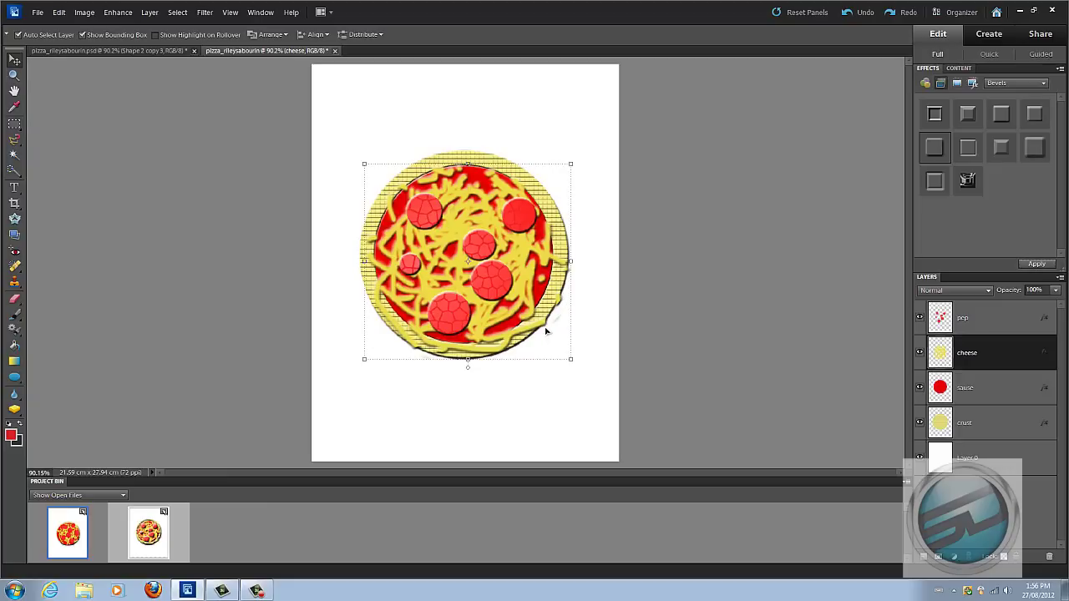
Erase the stray cheese past the crust's right edge with the Eraser at 13 px
click(14, 299)
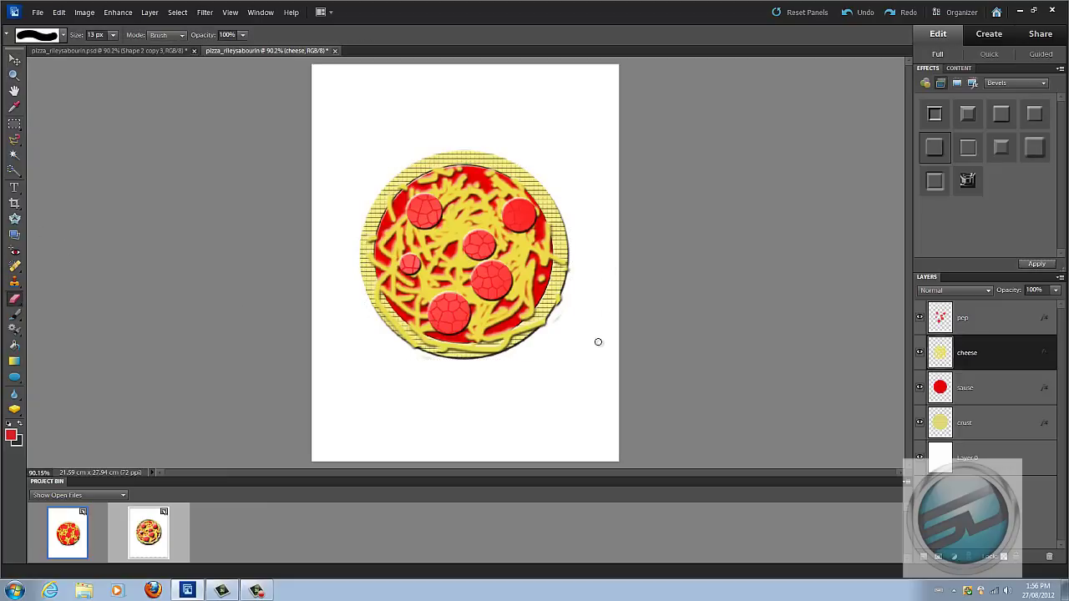
key(ctrl+equal)
key(ctrl+equal)
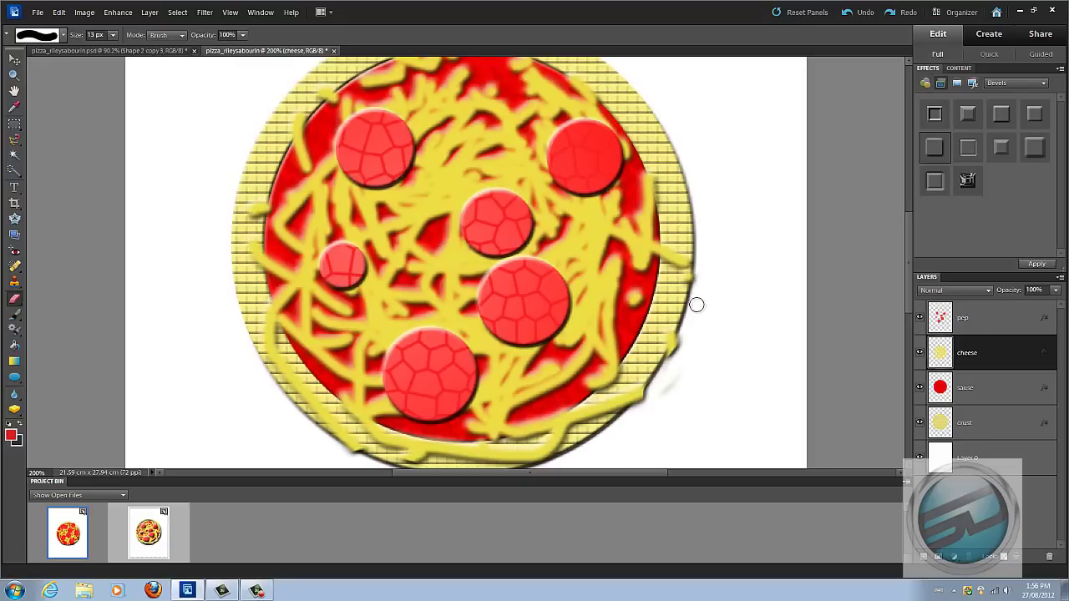
mouse_move(678, 345)
mouse_down()
mouse_move(685, 334)
mouse_move(660, 402)
mouse_move(632, 410)
mouse_move(668, 360)
mouse_move(681, 329)
mouse_move(630, 399)
mouse_move(687, 292)
mouse_move(695, 296)
mouse_move(661, 462)
mouse_up()
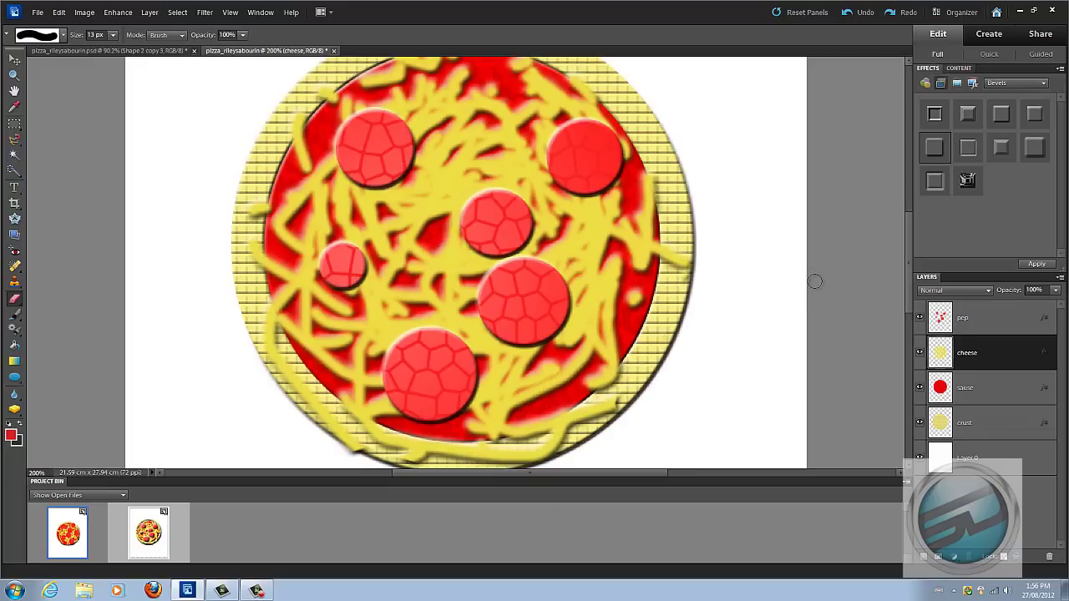
key(ctrl+0)
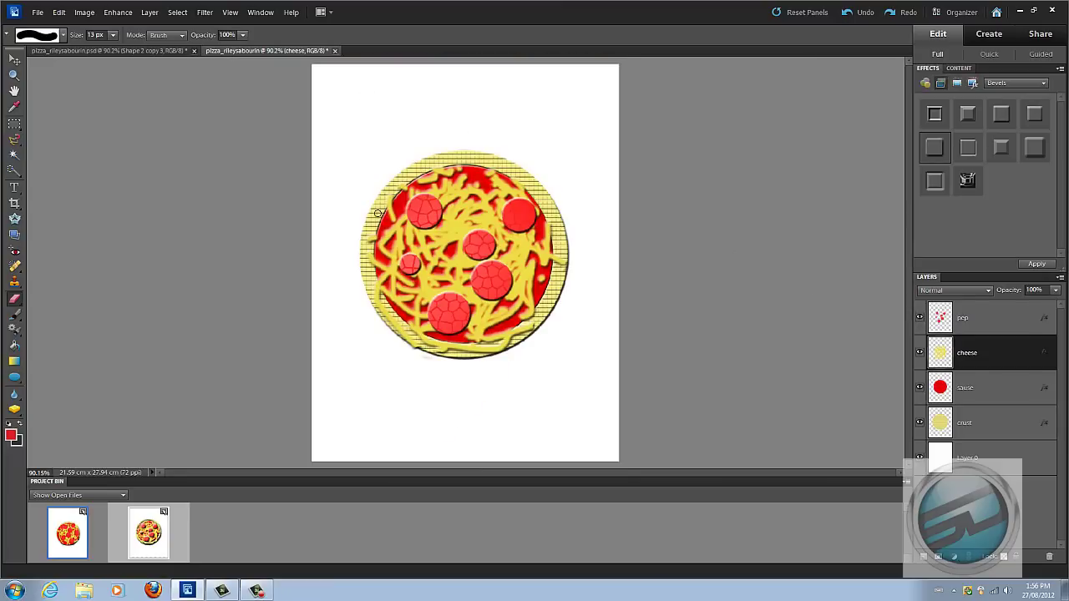
Apply several Bevels styles to the cheese, keeping a final lighter embossed bevel
click(966, 180)
click(1030, 265)
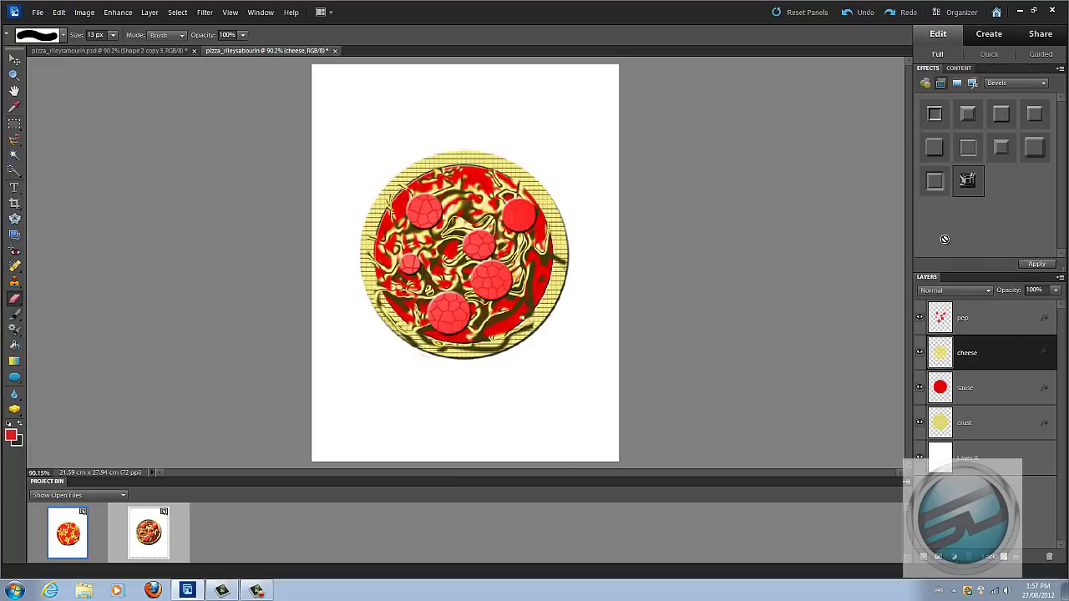
click(935, 181)
click(1031, 264)
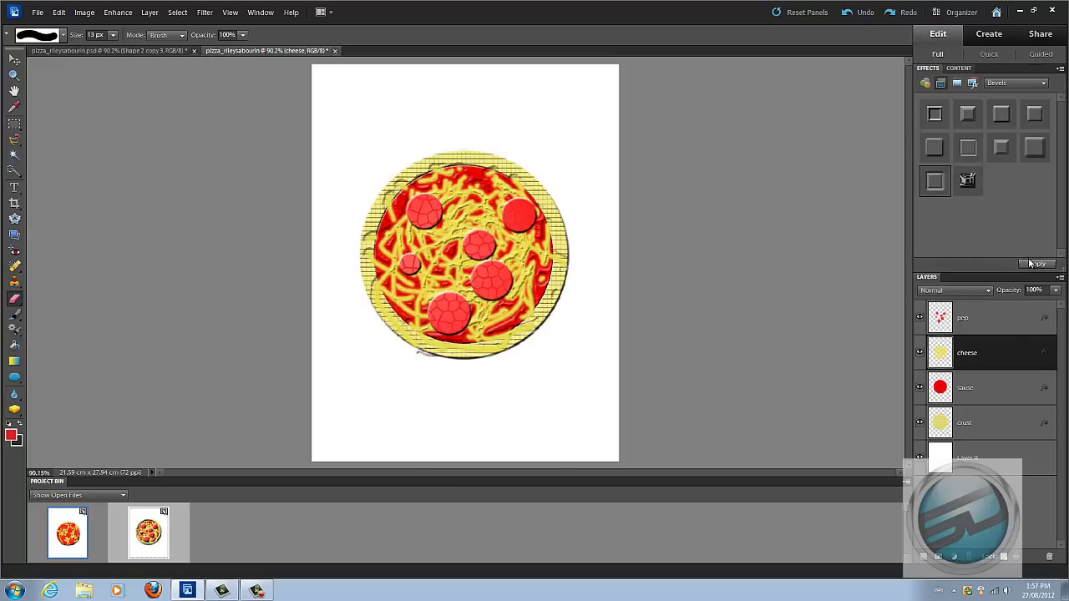
click(1000, 114)
click(1034, 114)
click(1036, 264)
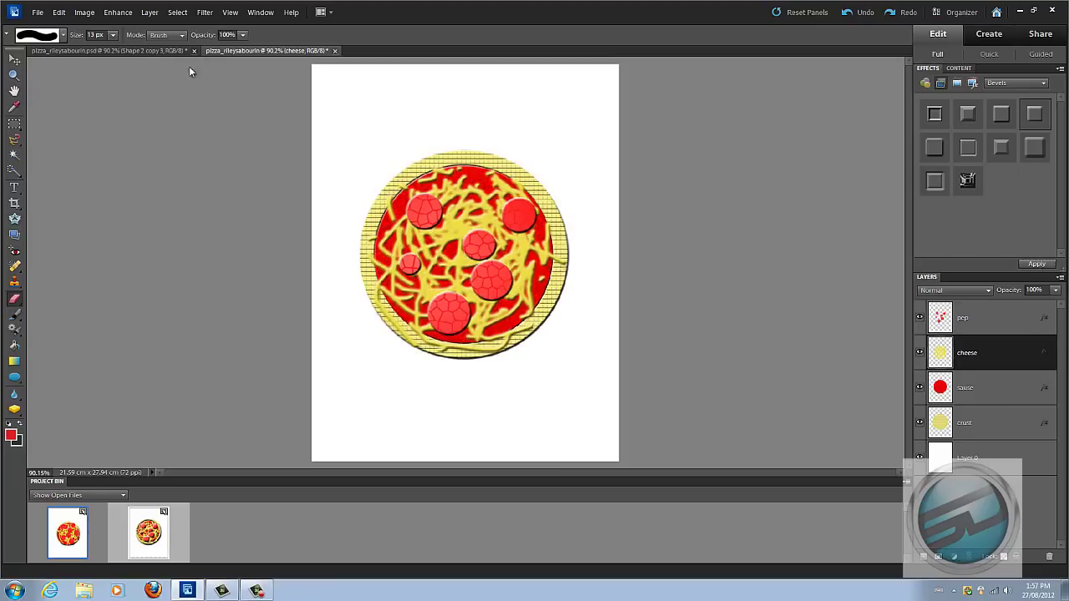
Switch to the earlier pizza document and back, then check the pep, cheese, sause and crust layers
click(151, 51)
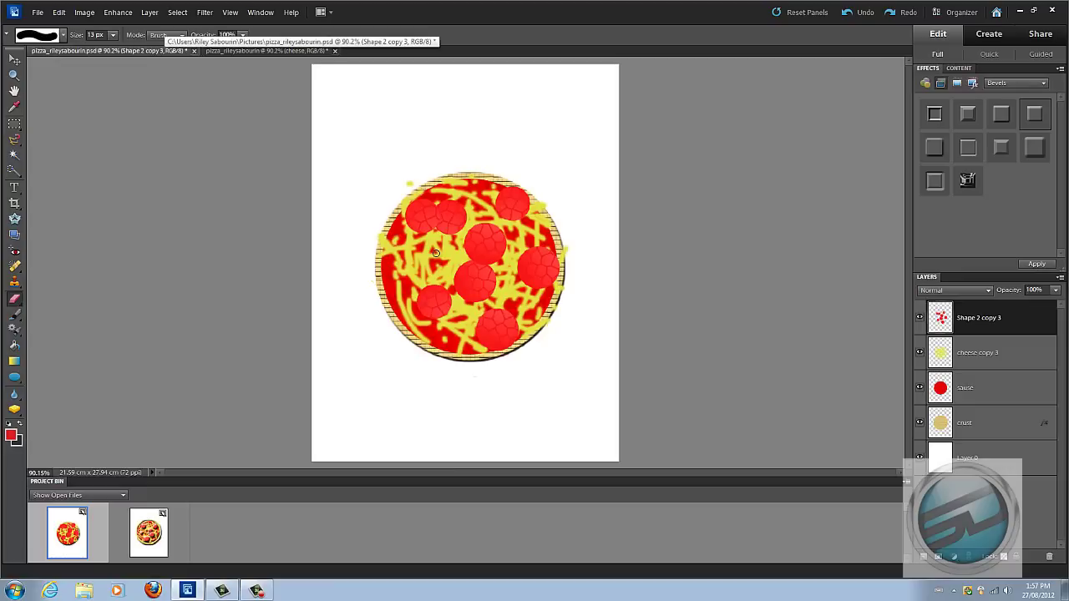
click(246, 51)
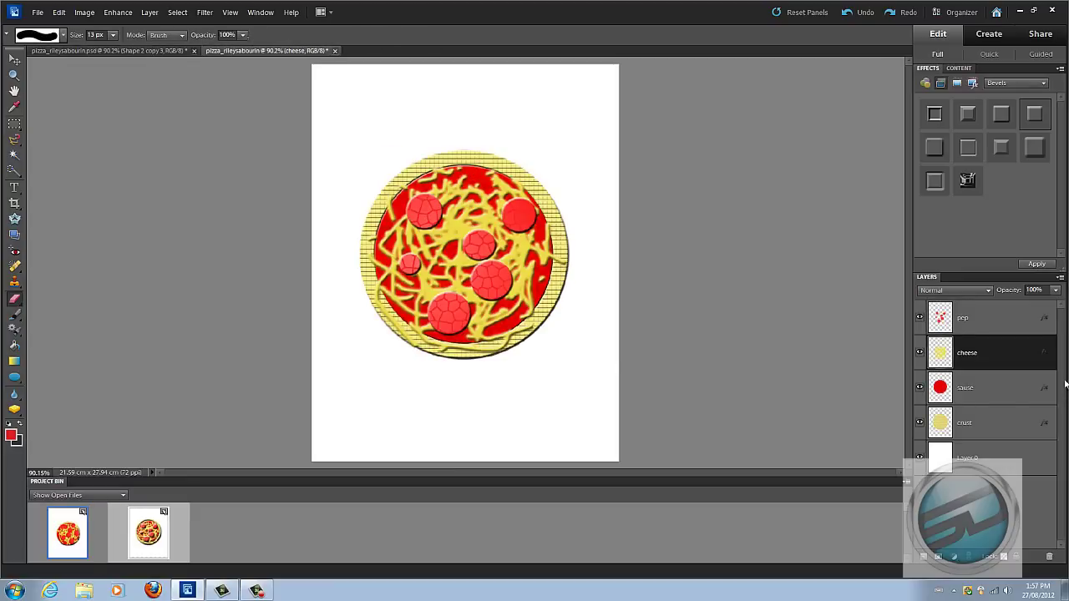
click(977, 317)
click(975, 364)
click(977, 401)
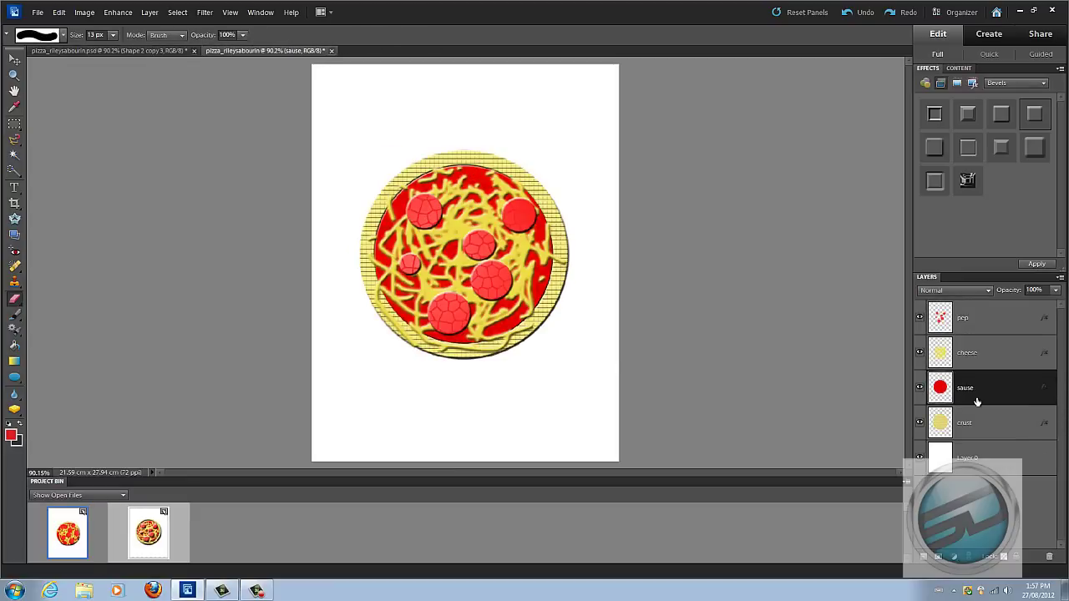
click(978, 427)
click(983, 321)
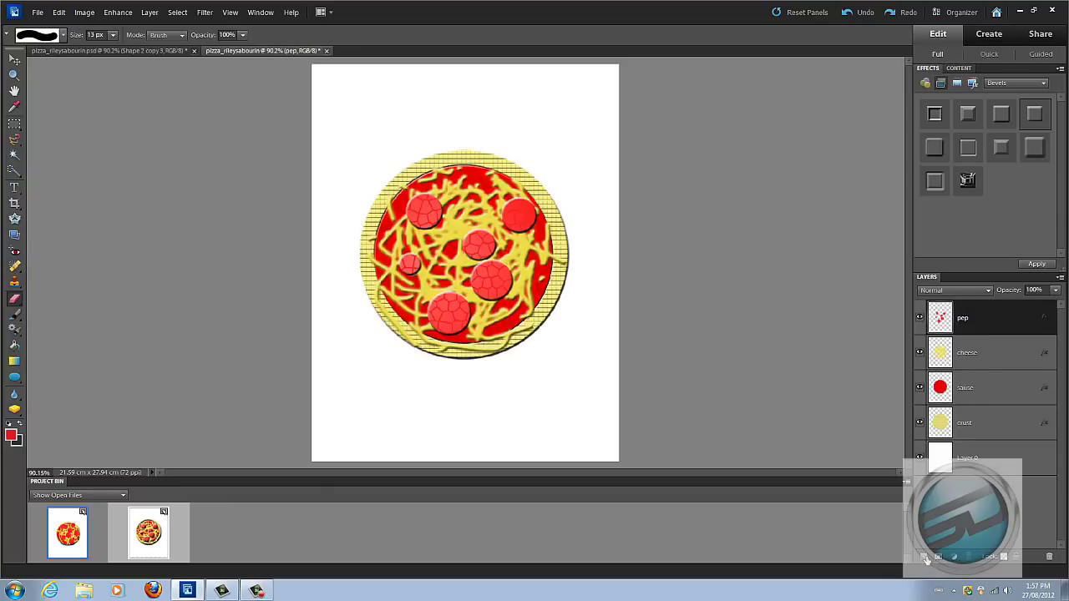
Add a new layer above pep and set the Brush foreground colour to dark green 378029
click(924, 556)
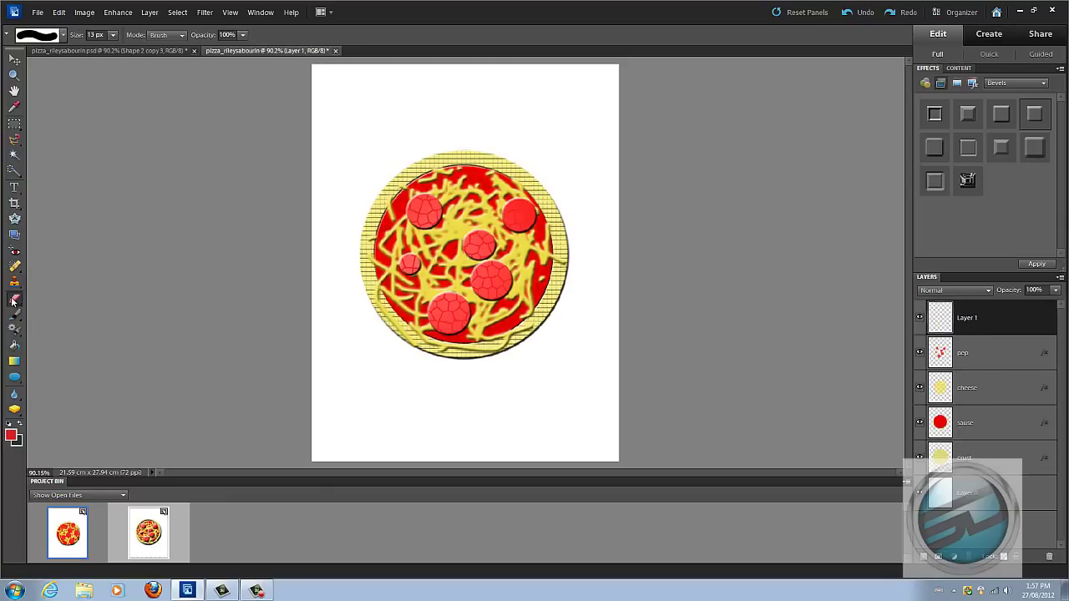
click(14, 315)
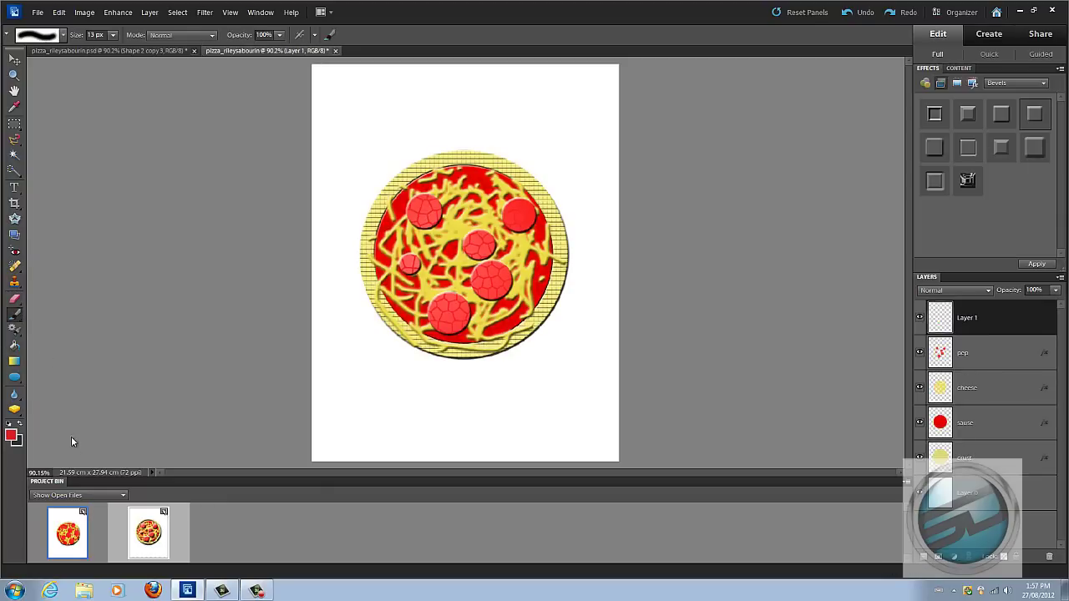
click(12, 435)
drag(557, 179, 558, 273)
click(539, 179)
drag(522, 218, 502, 244)
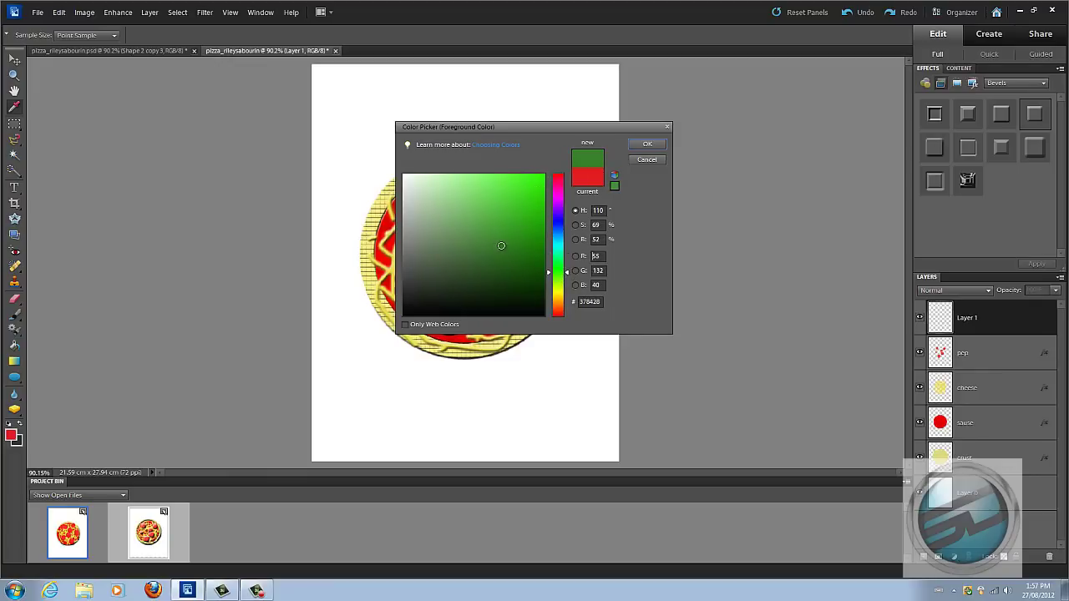
click(647, 144)
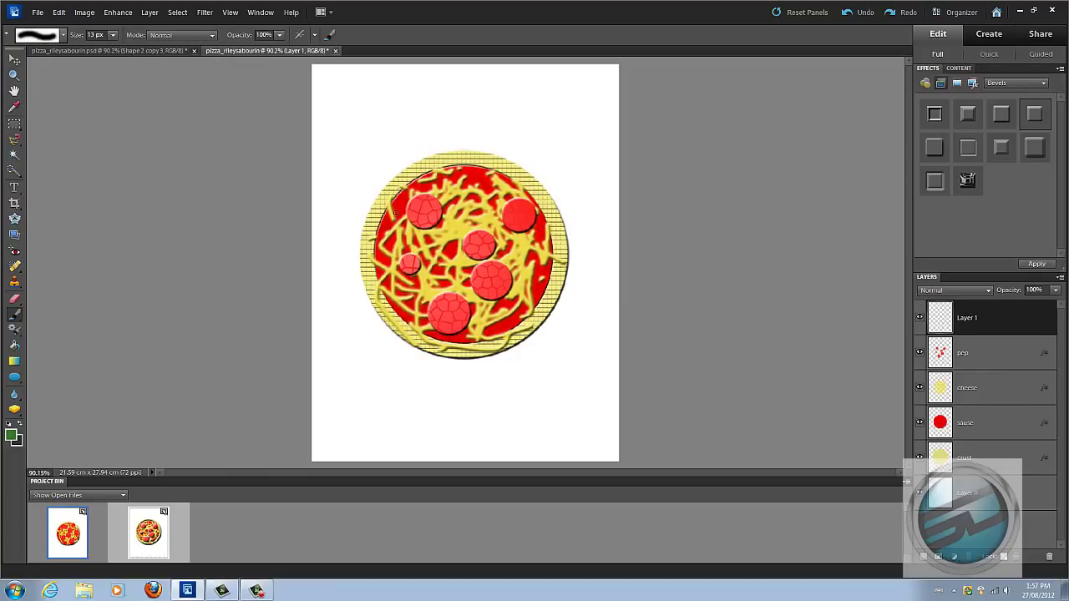
Paint green vegetable strokes across the pizza, undoing and redoing the lower-right strokes
mouse_move(398, 219)
mouse_down()
mouse_move(445, 204)
mouse_move(472, 229)
mouse_up()
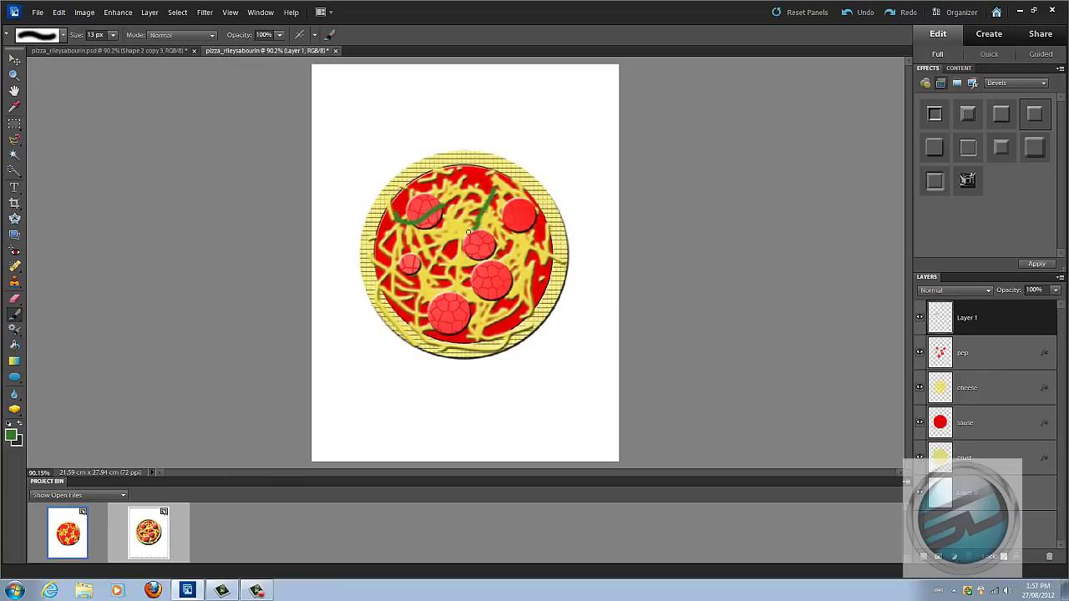
mouse_move(436, 261)
mouse_down()
mouse_move(404, 277)
mouse_move(422, 316)
mouse_up()
mouse_move(489, 316)
mouse_down()
mouse_move(511, 237)
mouse_move(499, 219)
mouse_up()
drag(479, 277, 461, 308)
drag(531, 302, 531, 252)
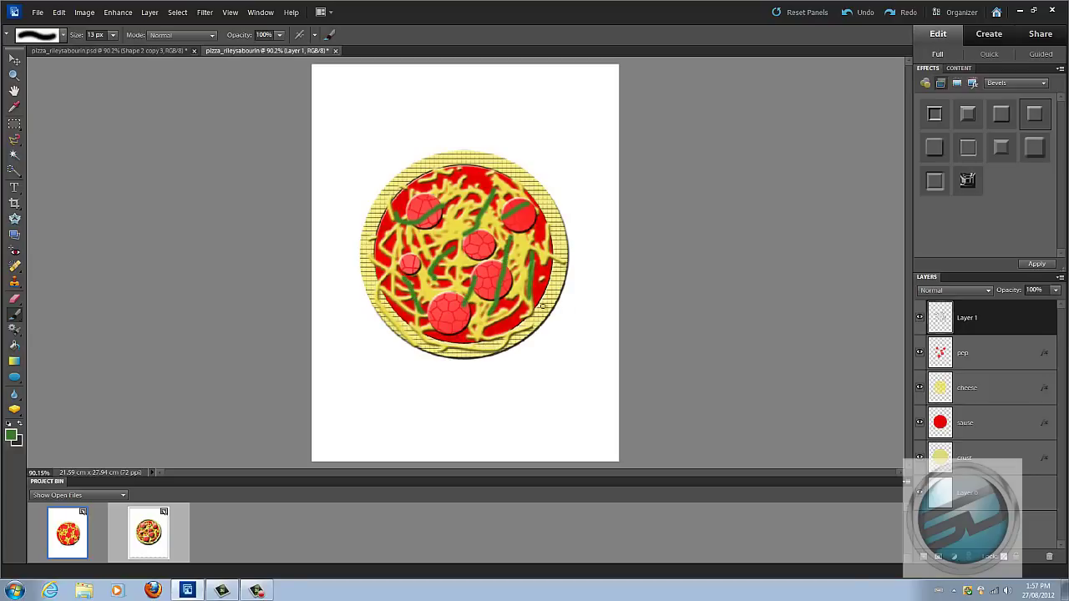
key(ctrl+z)
key(ctrl+z)
mouse_move(464, 304)
mouse_down()
mouse_move(483, 279)
mouse_move(480, 324)
mouse_move(476, 292)
mouse_up()
mouse_move(511, 281)
mouse_down()
mouse_move(505, 258)
mouse_move(466, 247)
mouse_move(484, 201)
mouse_up()
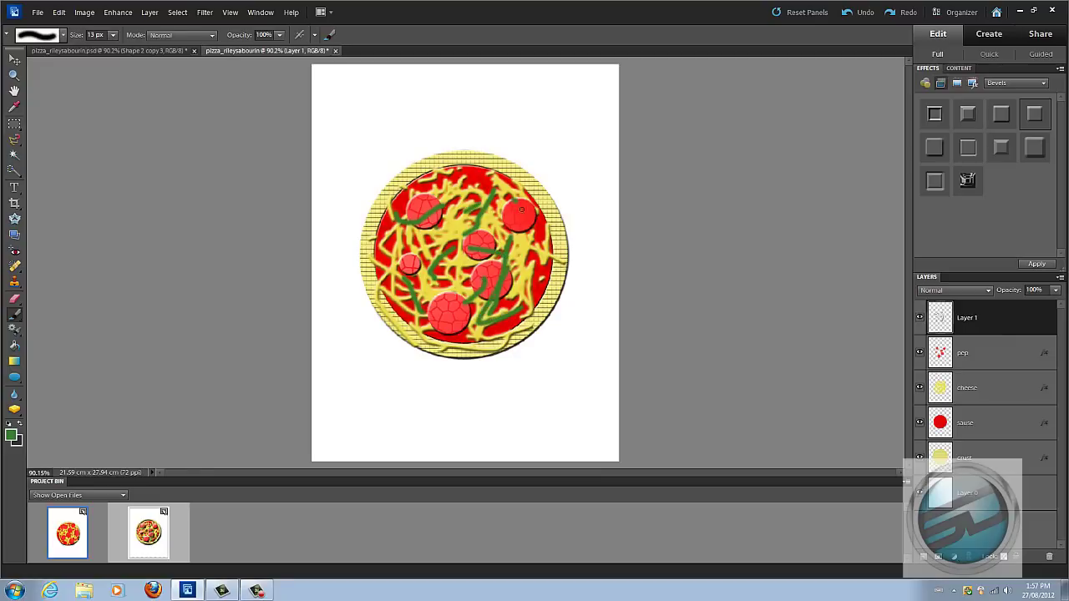